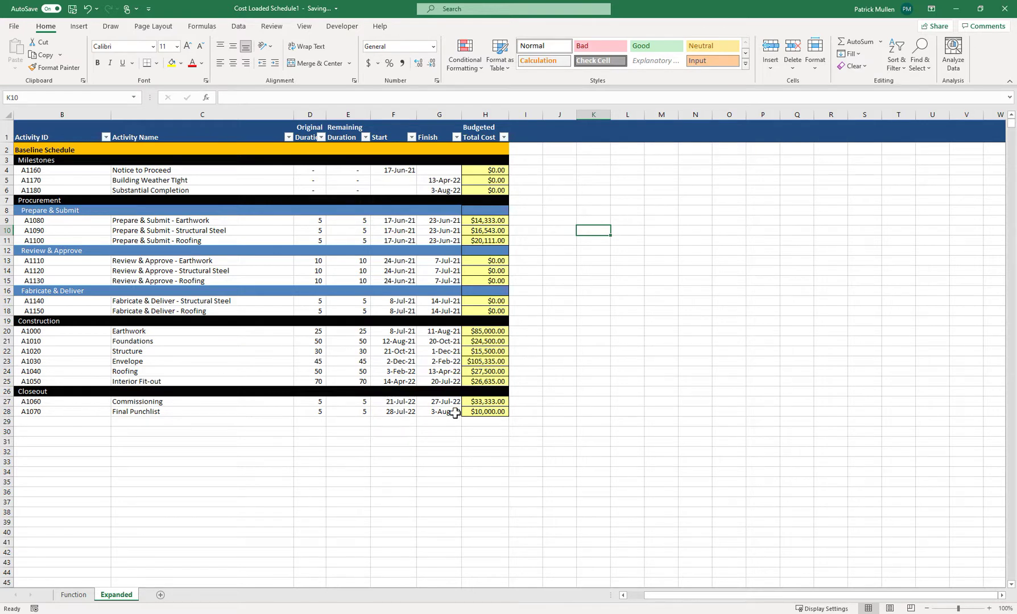
- Compare the Primavera P6 schedule with the Excel cost sheet, examining the budgeted total costs of the procurement and construction activities
mouse_move(427, 613)
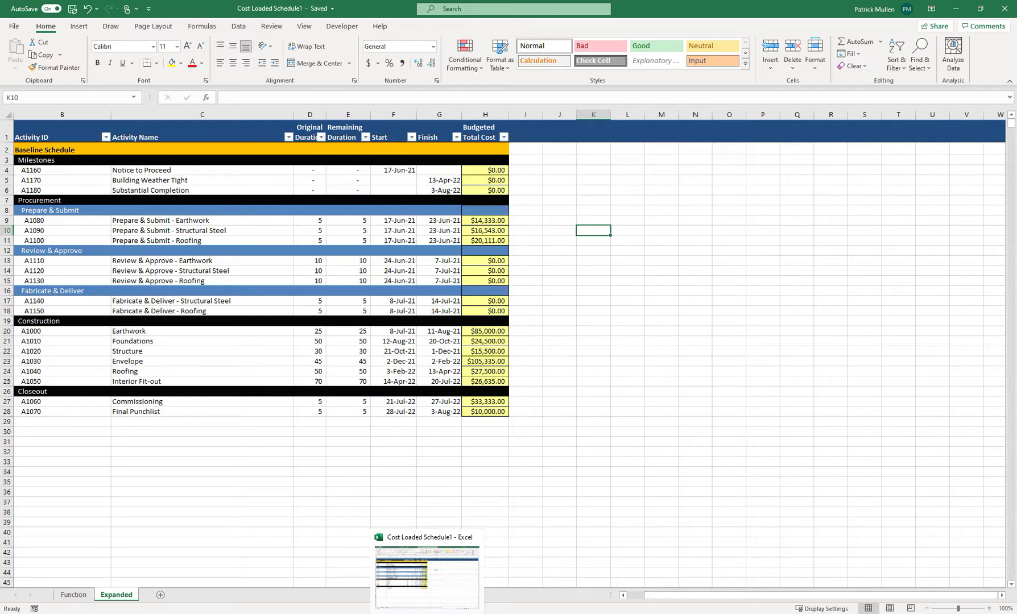
left_click(401, 612)
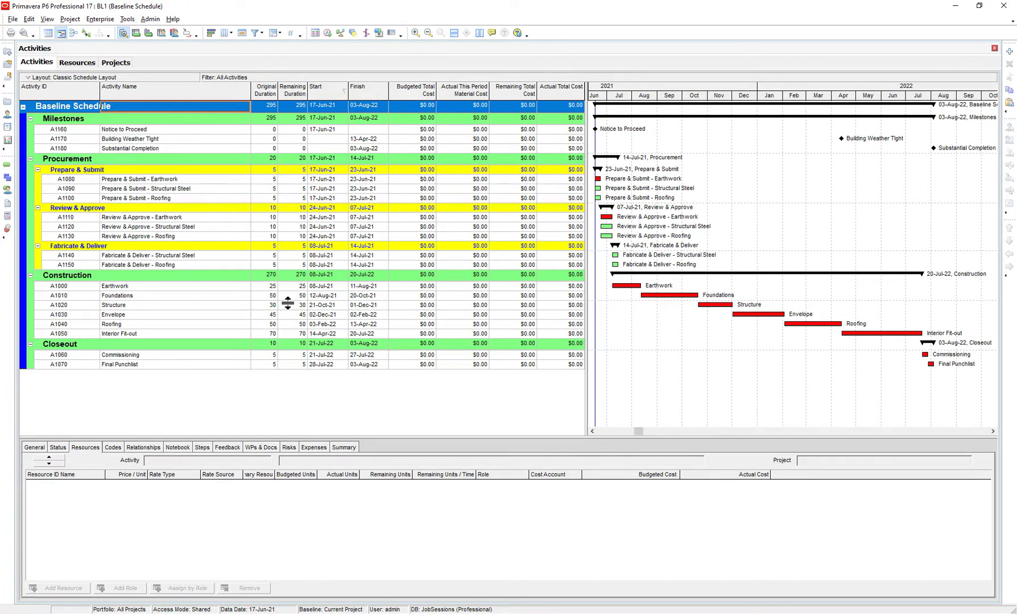
key("alt+Tab")
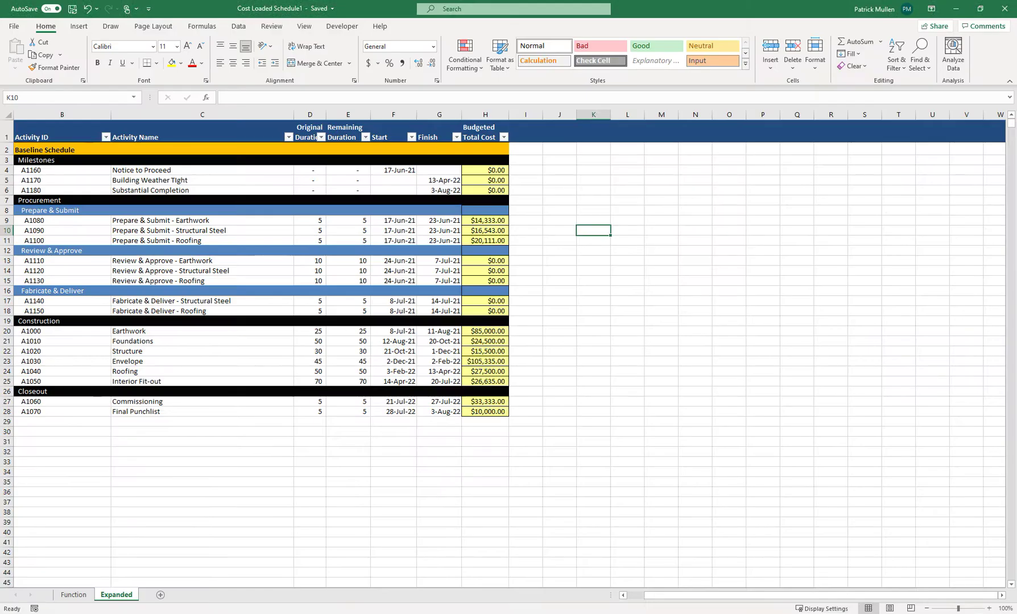
left_click(487, 170)
left_click_drag(485, 182, 485, 241)
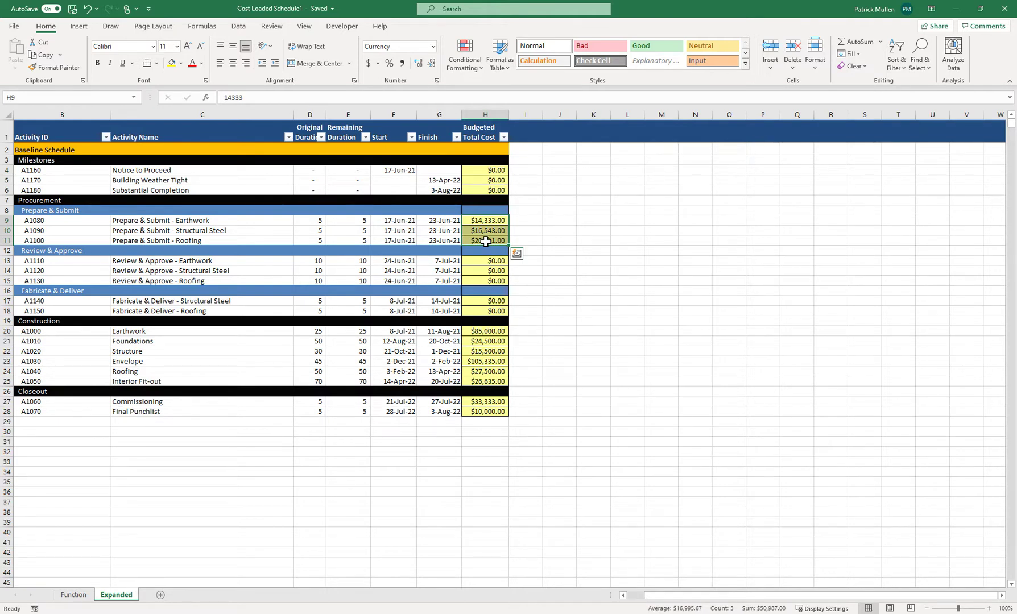
left_click(494, 220)
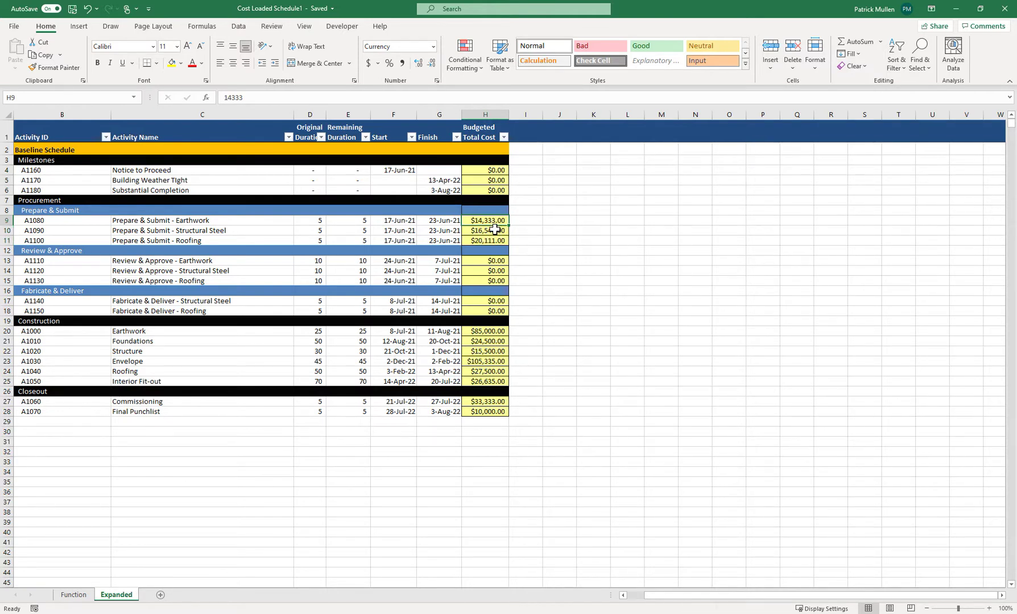
left_click(498, 330)
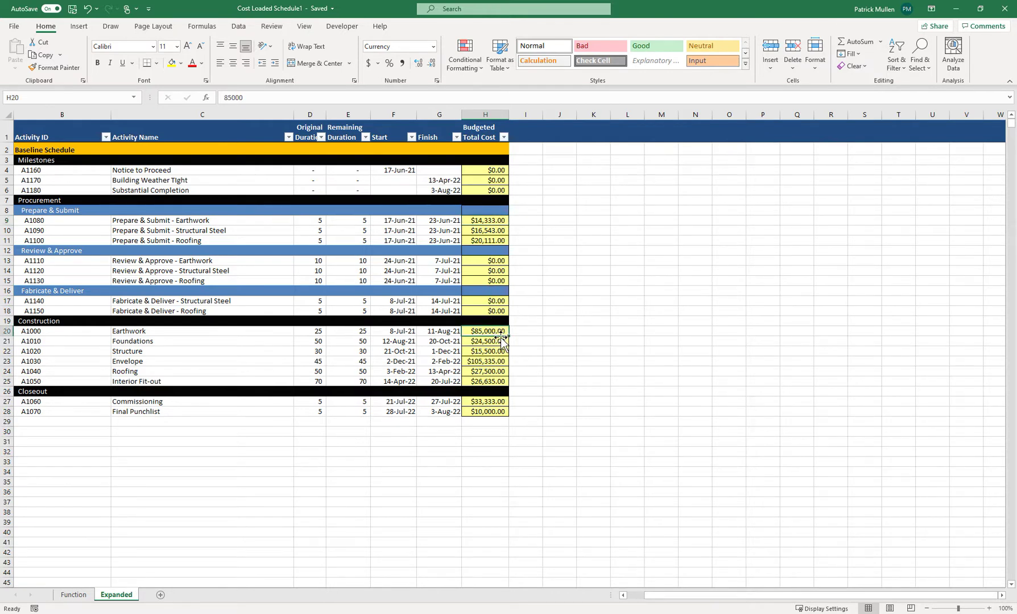
left_click(499, 341)
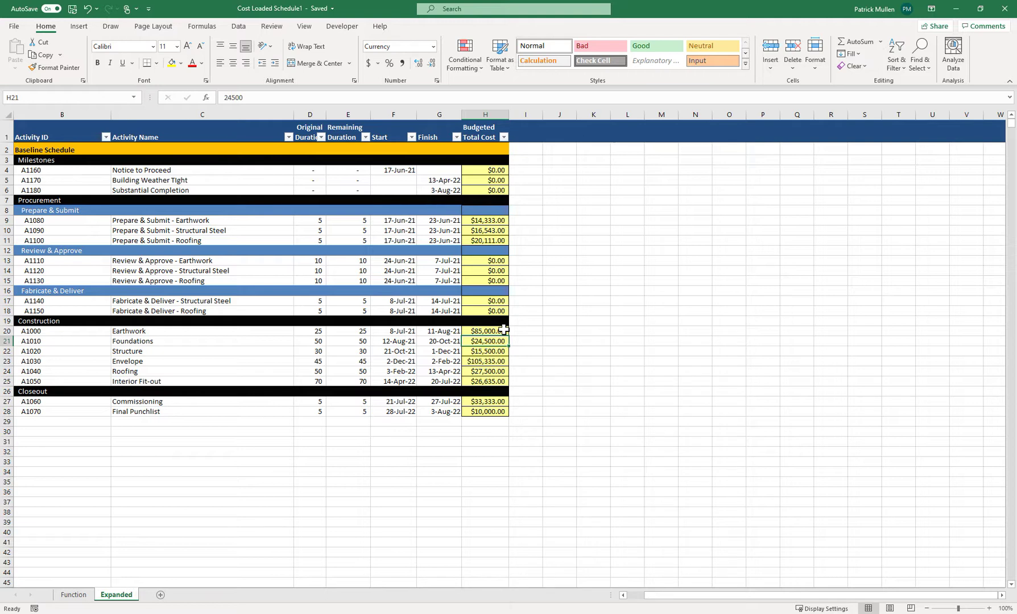
left_click(502, 331)
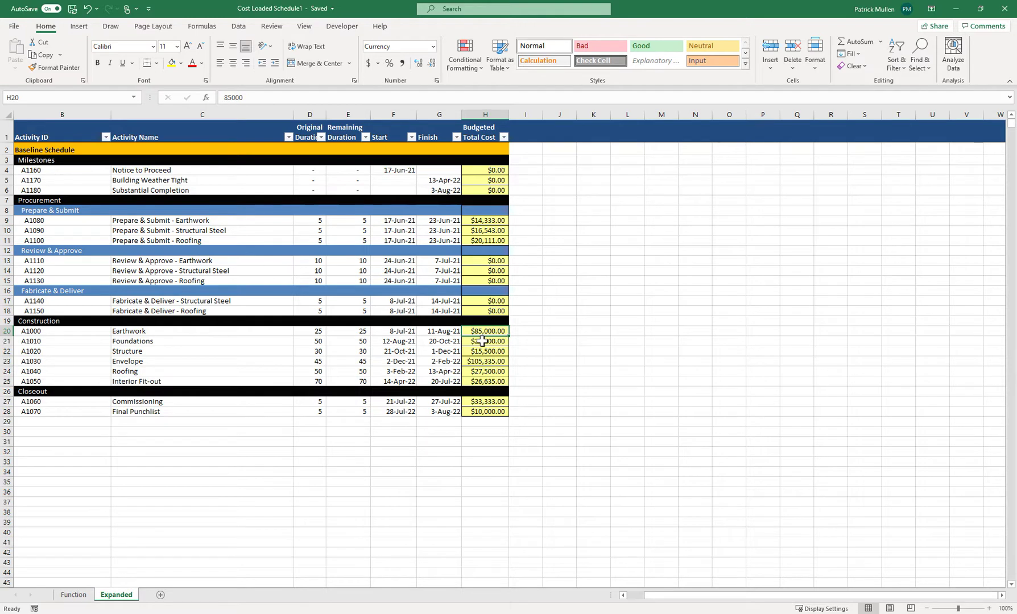
left_click(482, 341)
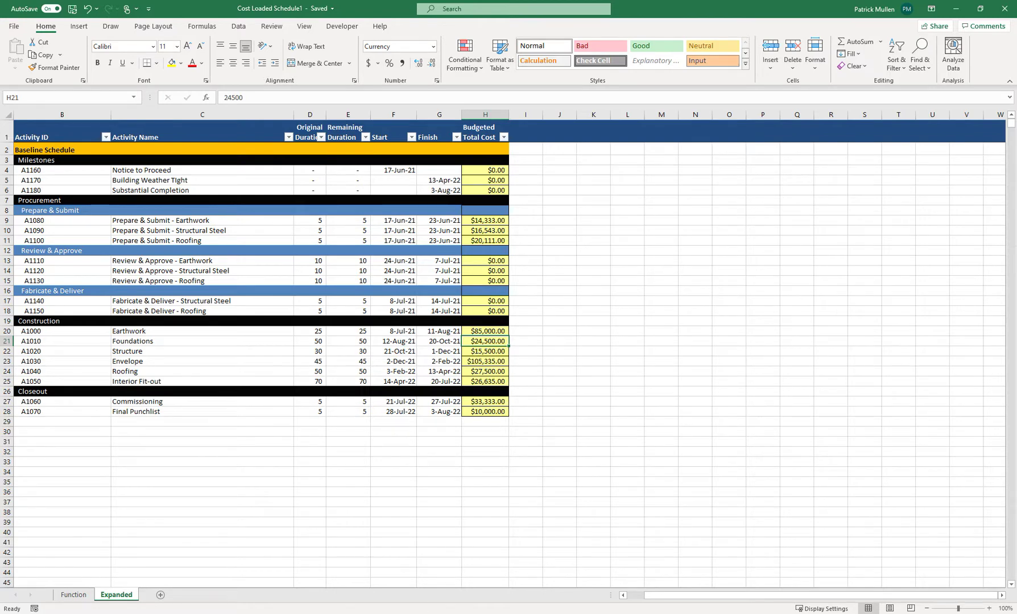
- Check the Review & Approve - Earthwork activity in Primavera P6, and review the Prepare & Submit, Earthwork and Envelope costs in Excel
left_click(401, 574)
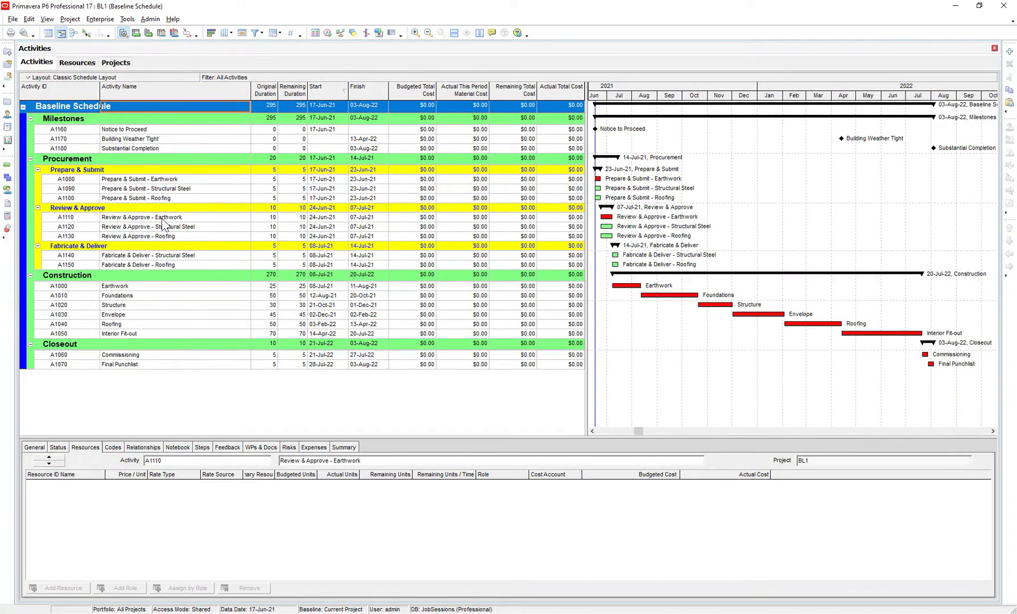
left_click(163, 218)
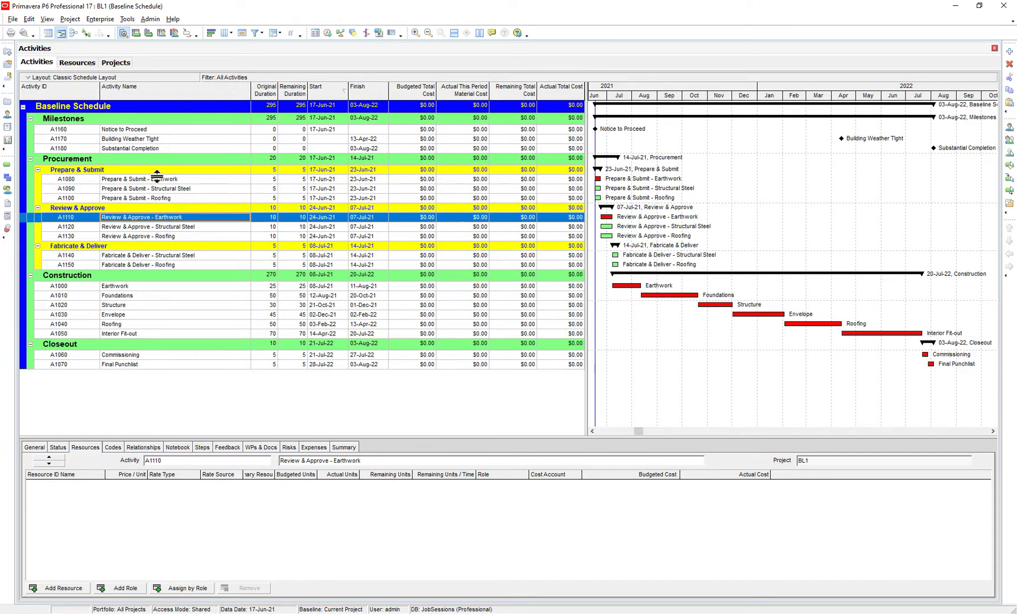
key("alt+Tab")
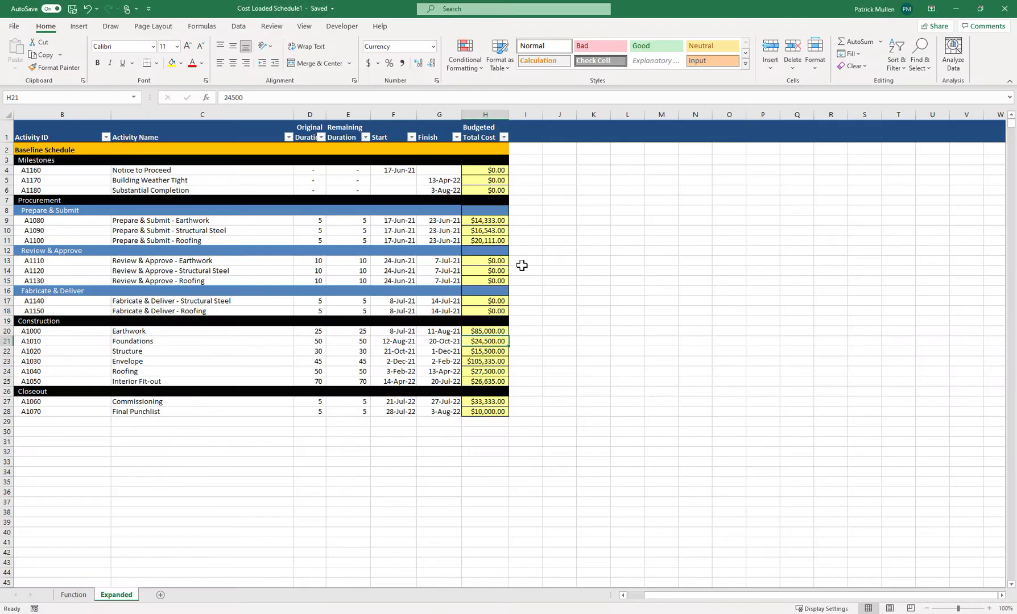
left_click(487, 221)
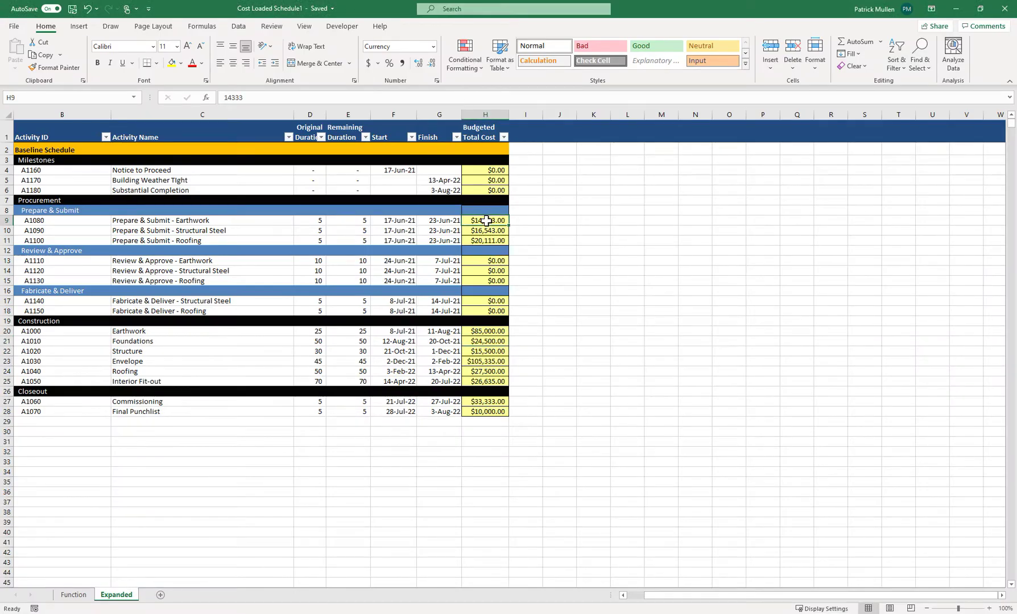
left_click_drag(486, 220, 486, 240)
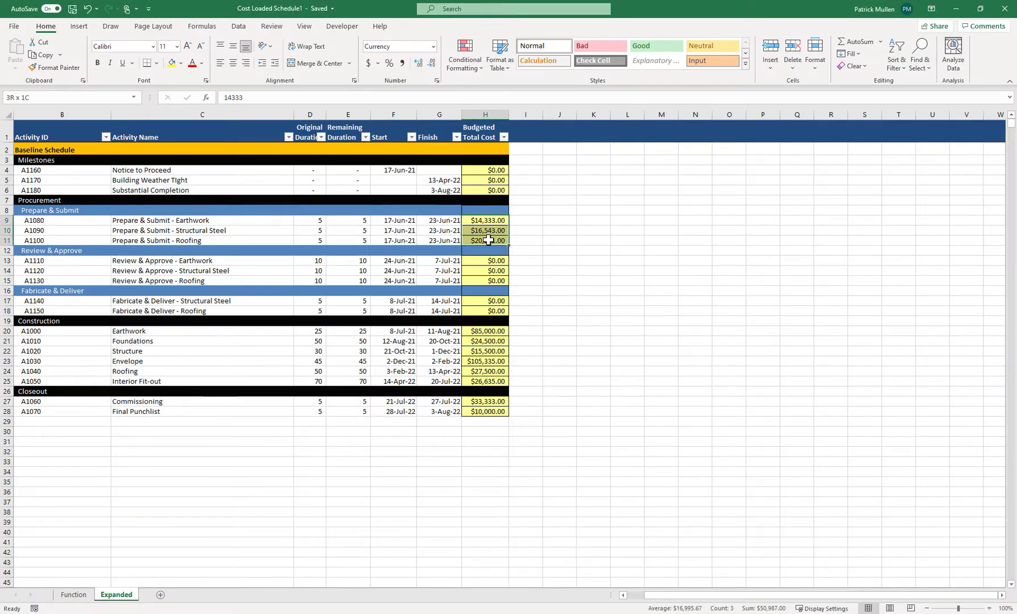
left_click(498, 332)
left_click(499, 362)
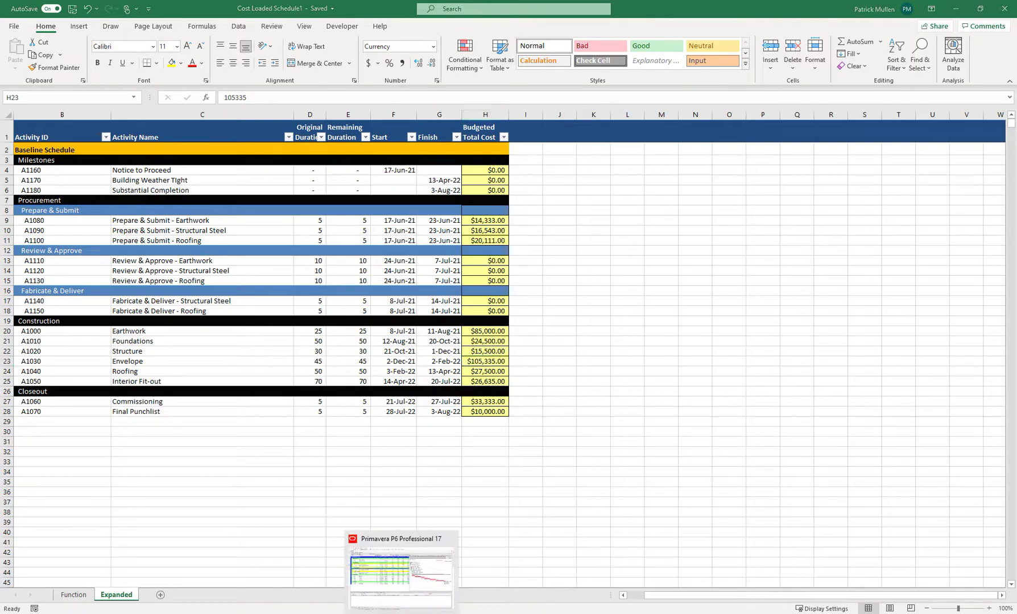
- In Primavera P6, create a new resource with the ID COST and the name Cost Resource
left_click(372, 547)
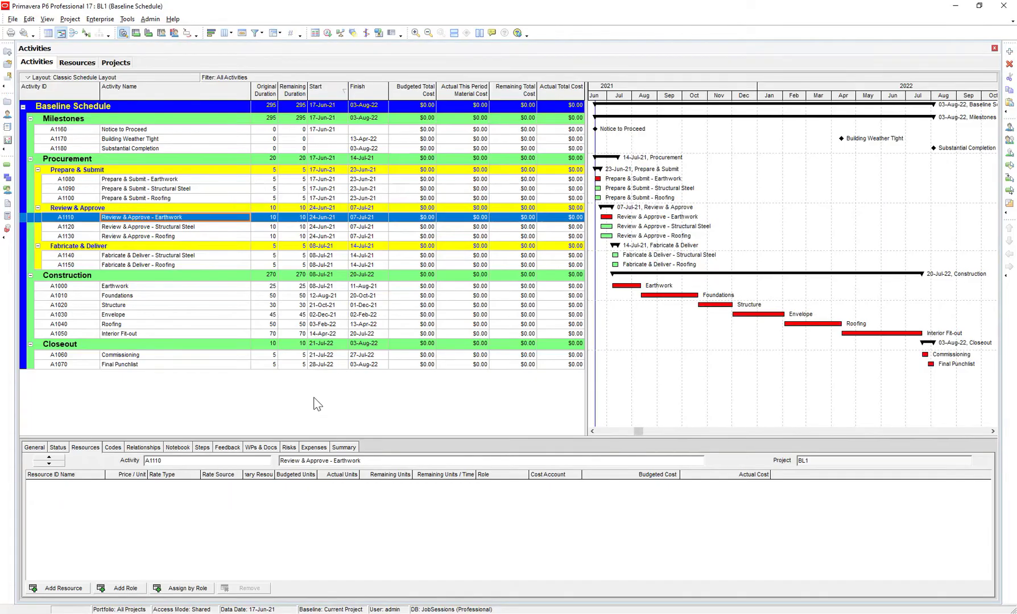
left_click(168, 198)
left_click(7, 115)
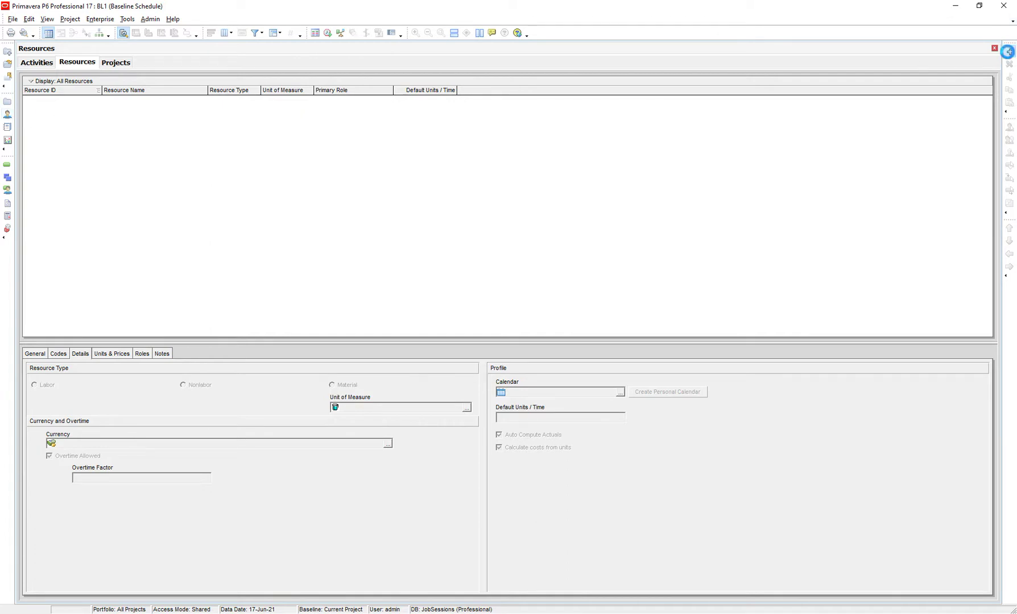
left_click(1010, 51)
type("R")
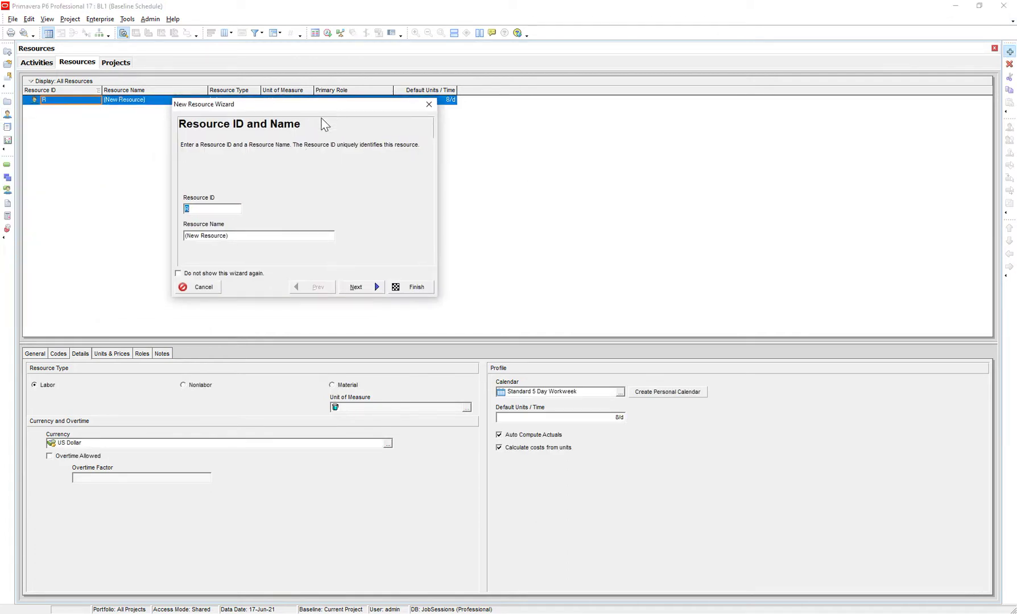
type("C")
key("Tab")
type("Cost Resource")
left_click(429, 287)
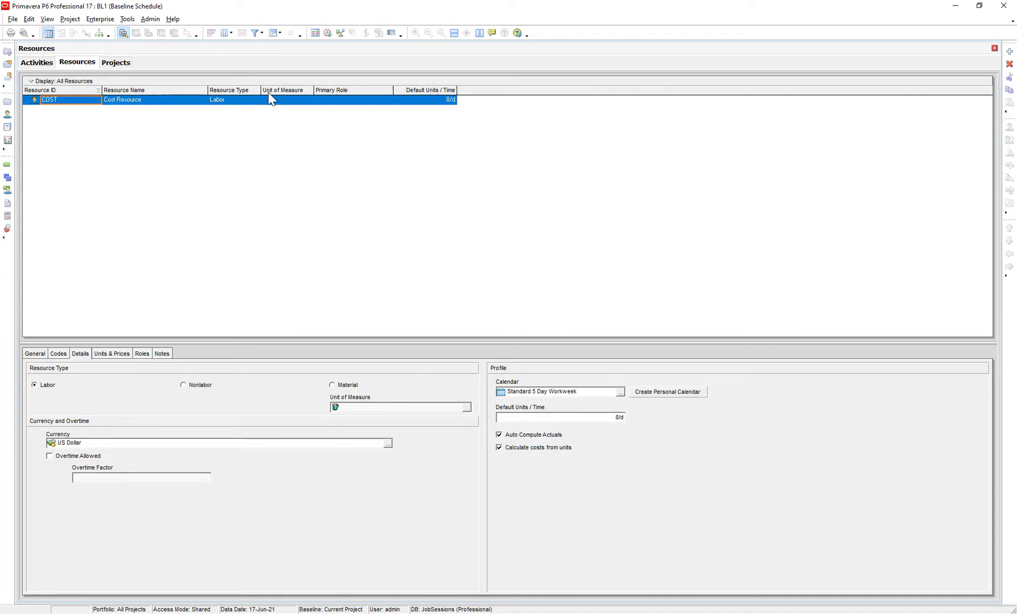
- Disable Calculate costs from units and Auto Compute Actuals for the Cost Resource, and set its resource type to Material
left_click(518, 448)
left_click(515, 435)
left_click(335, 388)
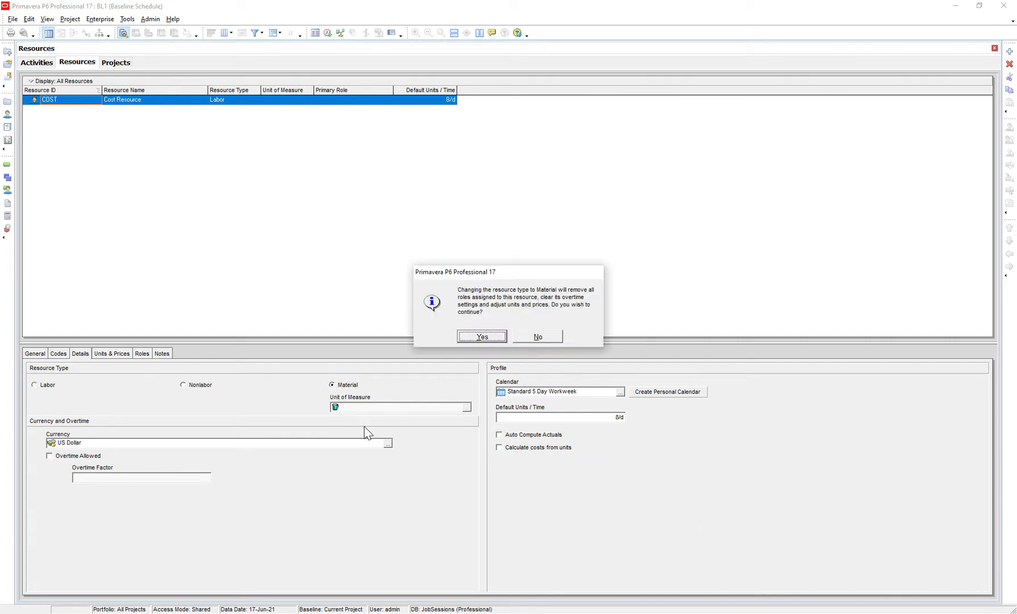
left_click(476, 336)
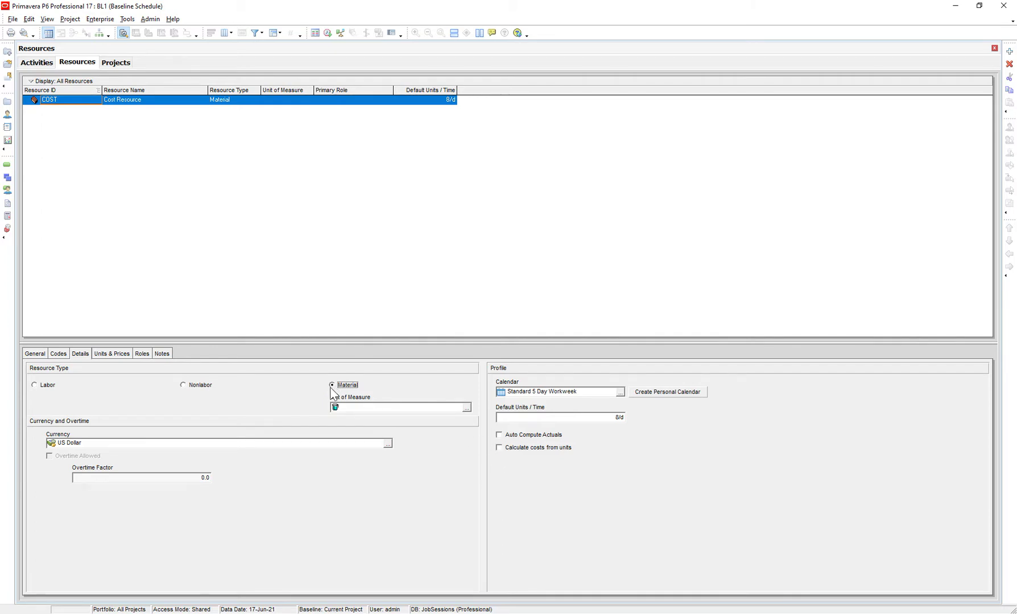
- Assign the COST resource to the Earthwork activity A1000 in the activities view
left_click(7, 166)
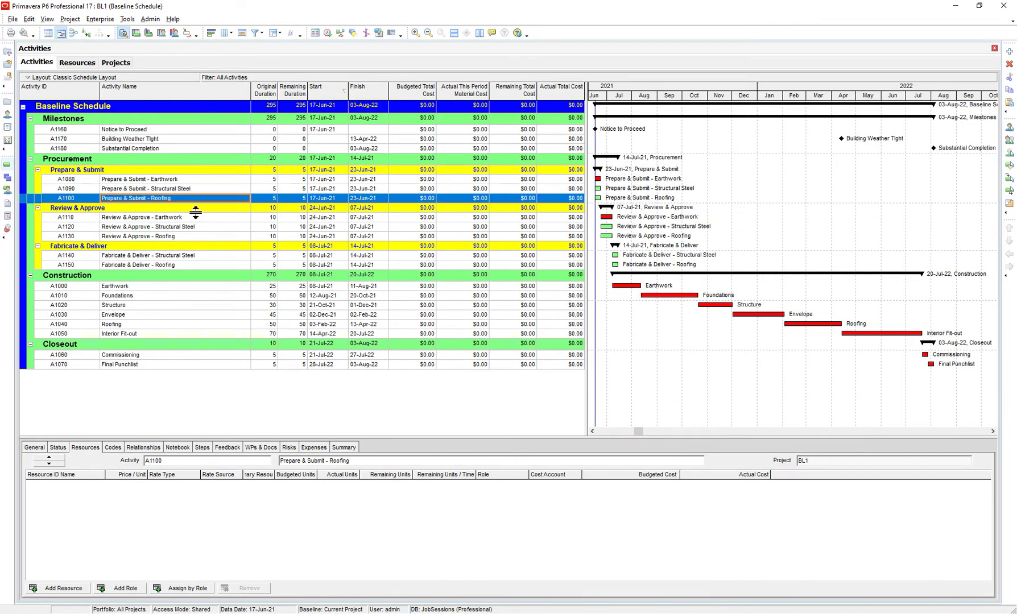
left_click(145, 286)
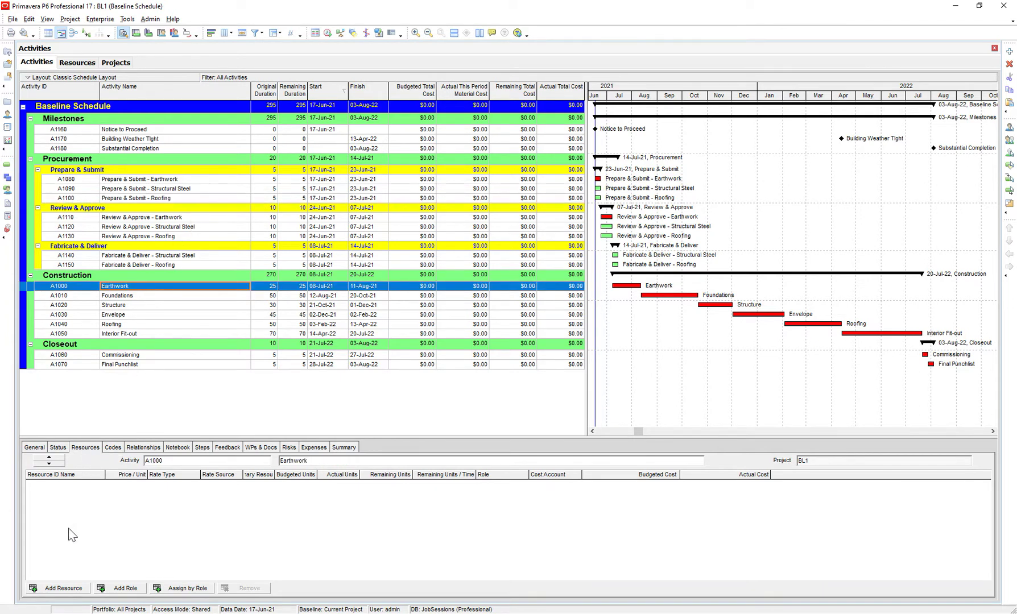
left_click(62, 589)
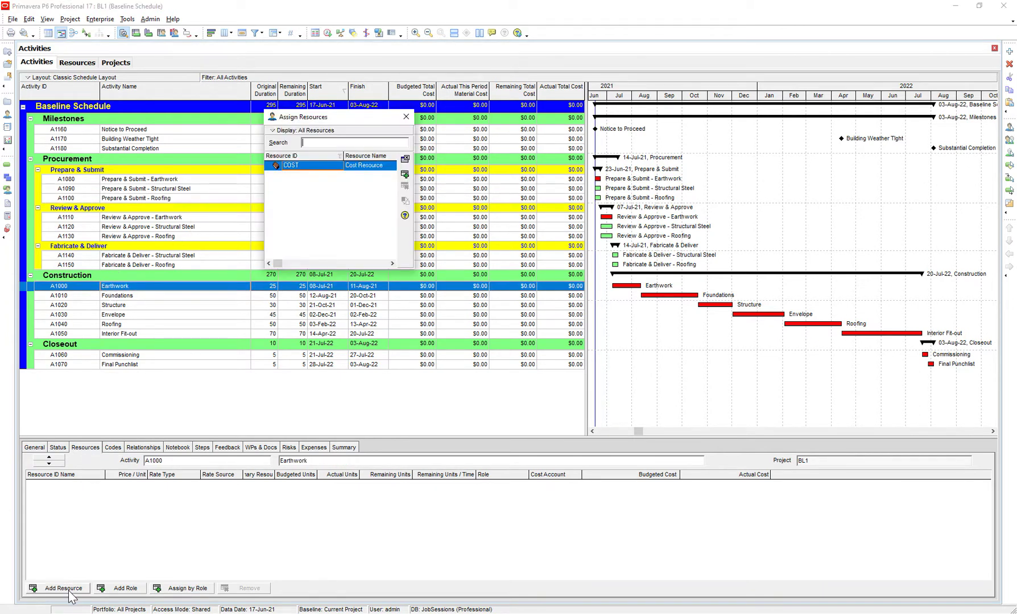
double_click(296, 166)
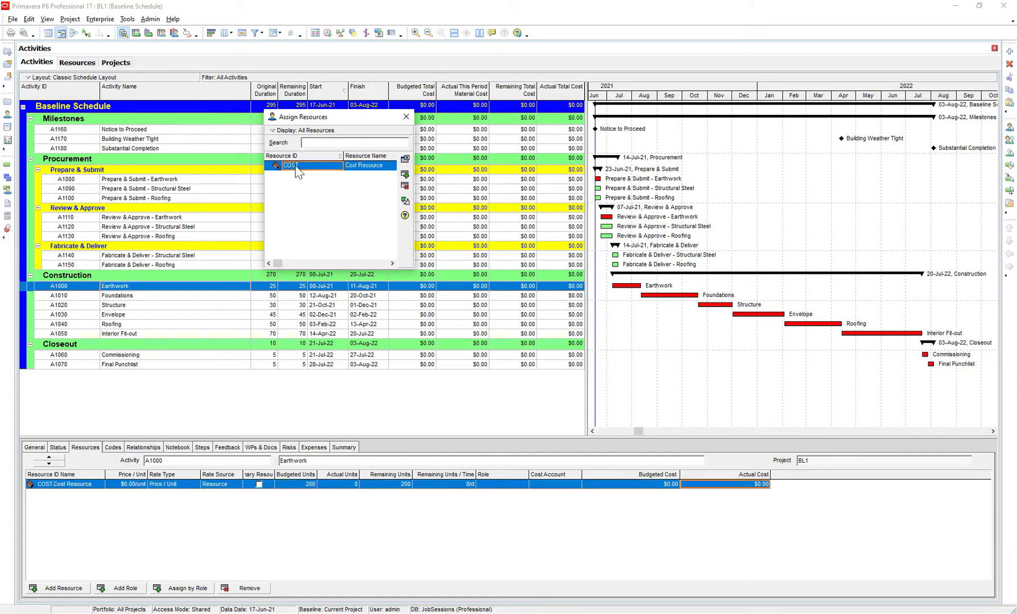
left_click(406, 117)
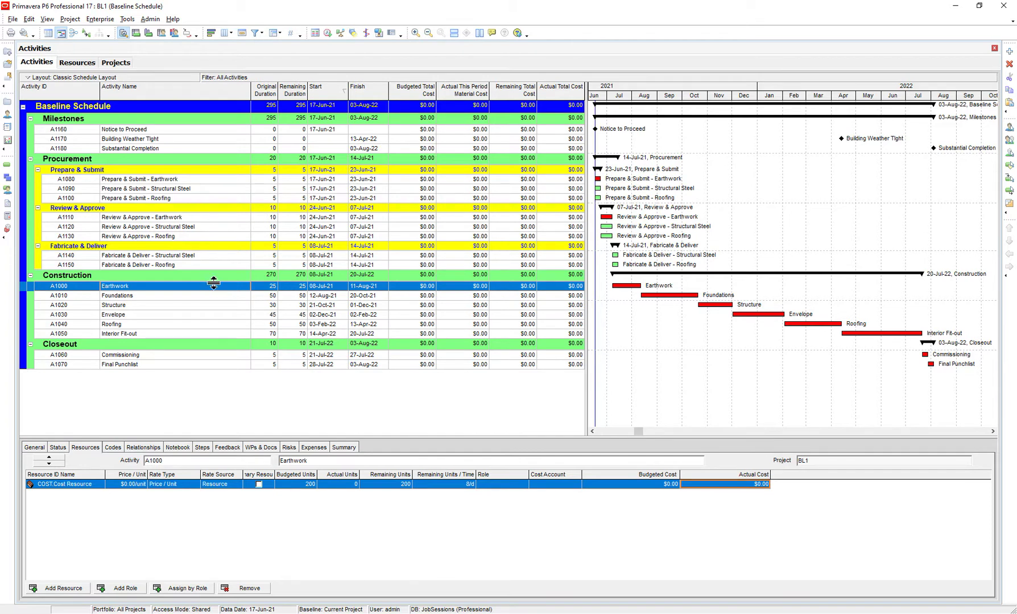
- Review the Building Weather Tight milestone, the Excel cost sheet, the Earthwork resource assignment and the Cost Resource's details in Primavera P6
left_click(108, 140)
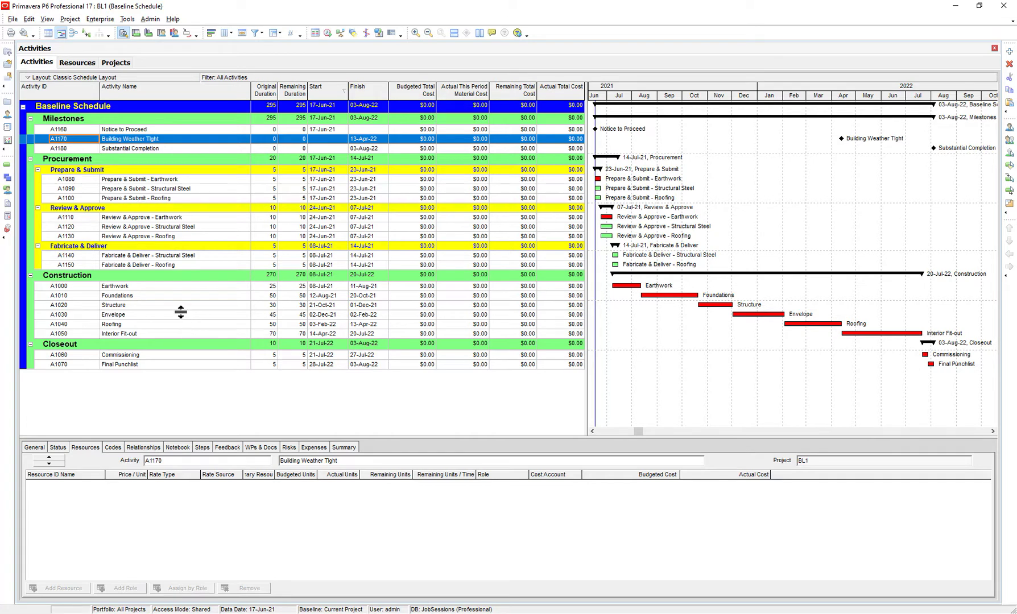
left_click(435, 611)
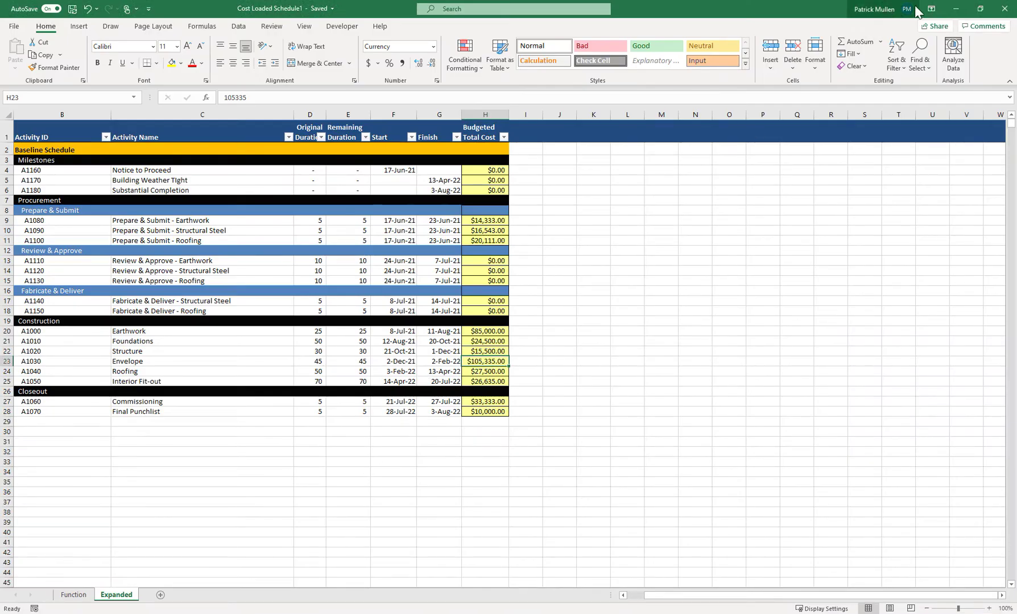
left_click(955, 9)
left_click(138, 289)
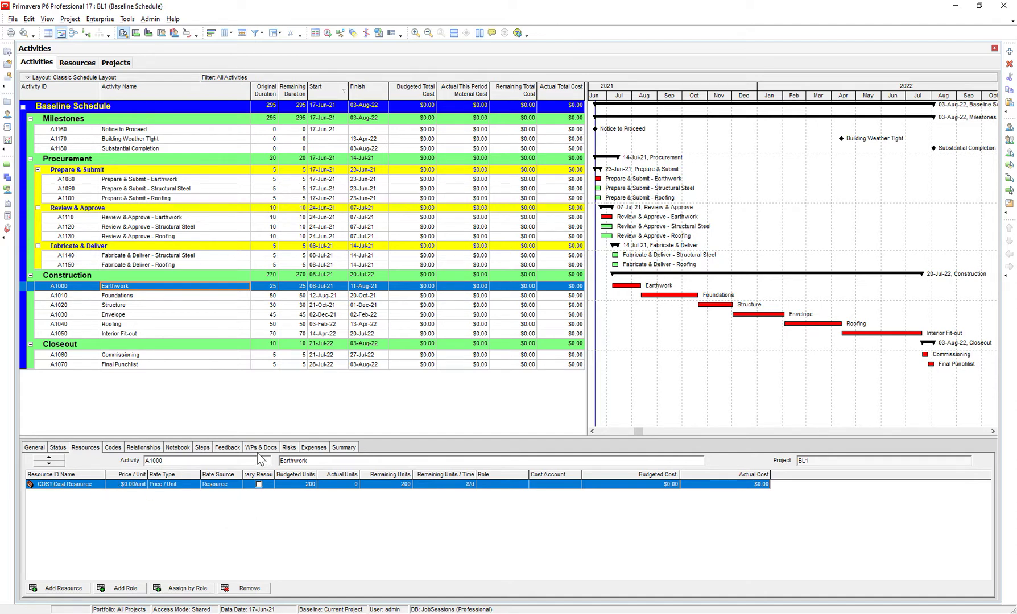
left_click(8, 115)
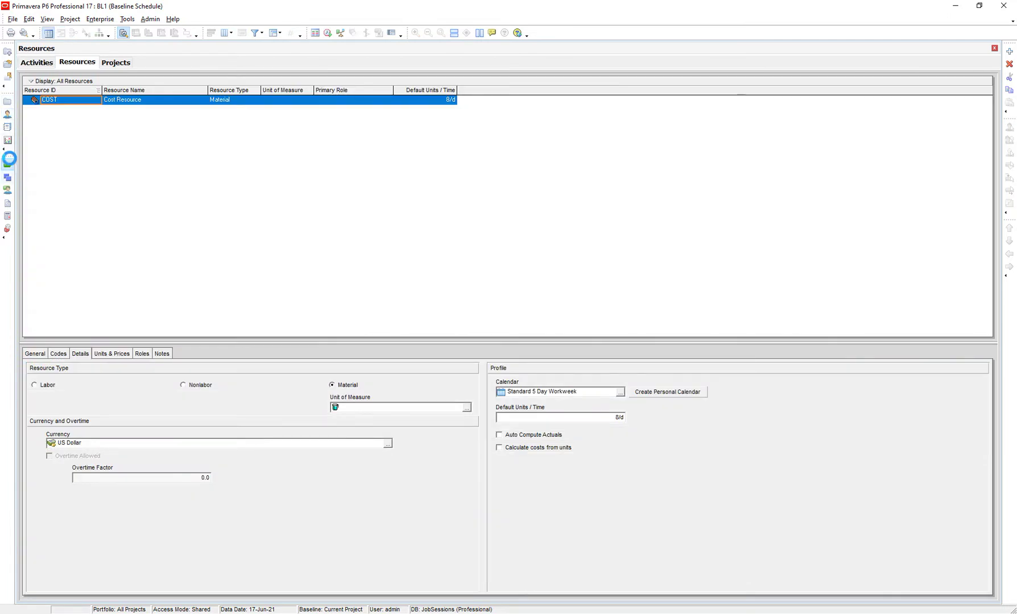
left_click(7, 165)
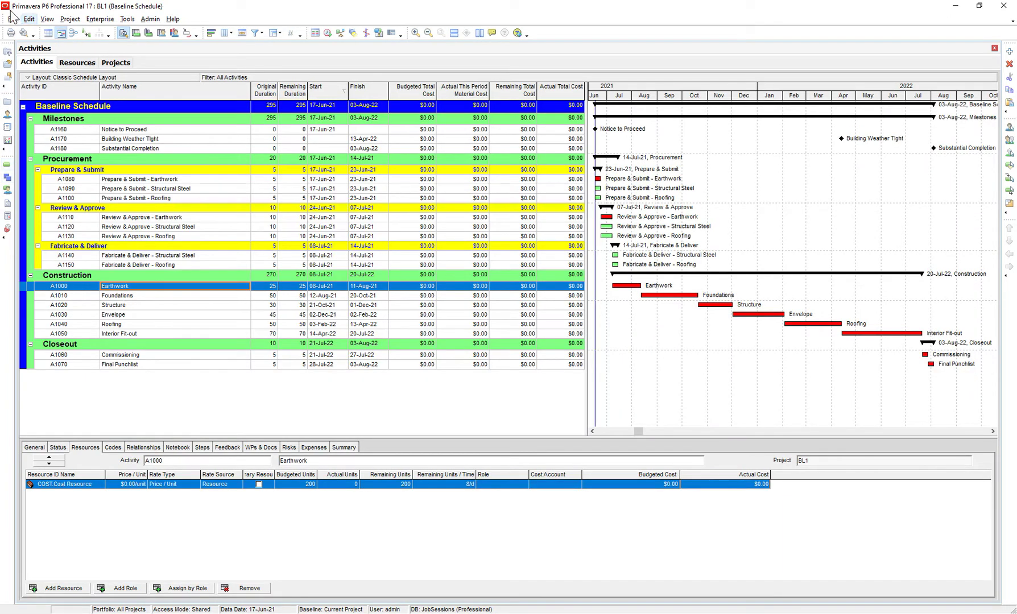
- Start an export of the schedule using the Spreadsheet (XLSX) format
left_click(12, 19)
left_click(48, 132)
left_click_drag(260, 171, 422, 166)
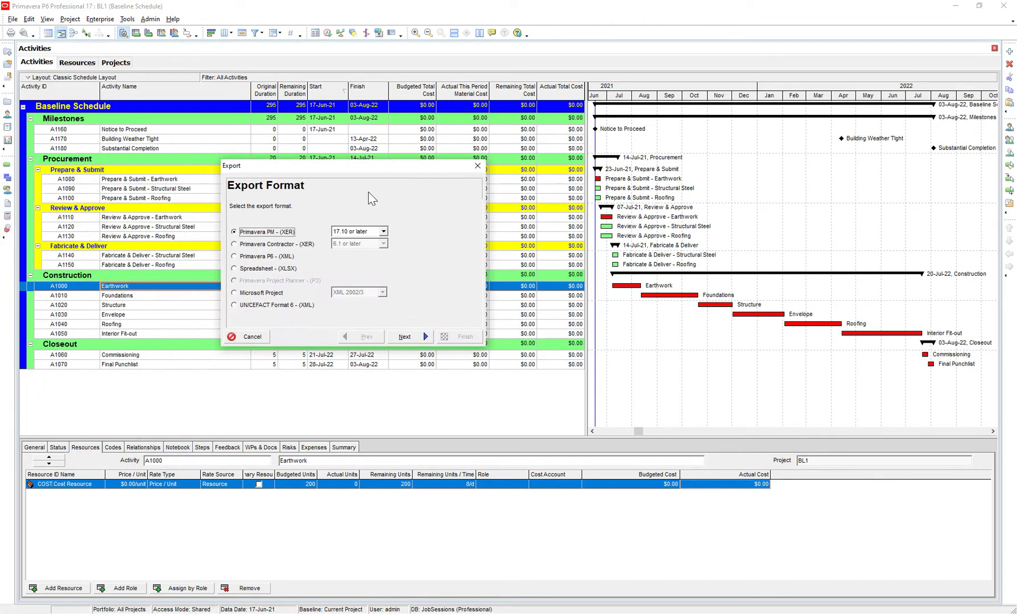
left_click(236, 270)
left_click(423, 336)
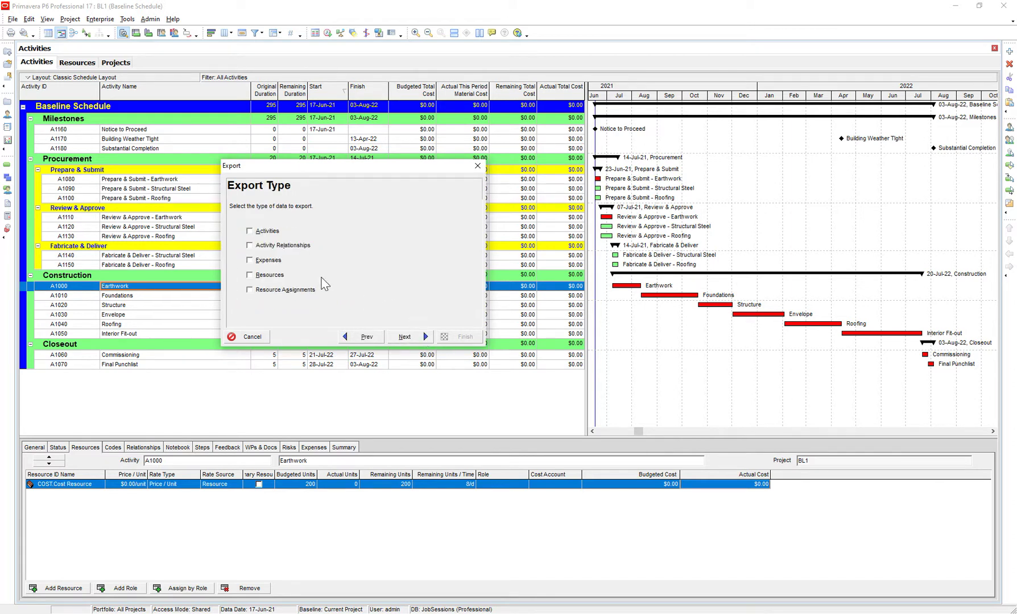
- Choose Resource Assignments as the data type to export and include project BL1, Baseline Schedule
left_click(286, 291)
left_click(419, 337)
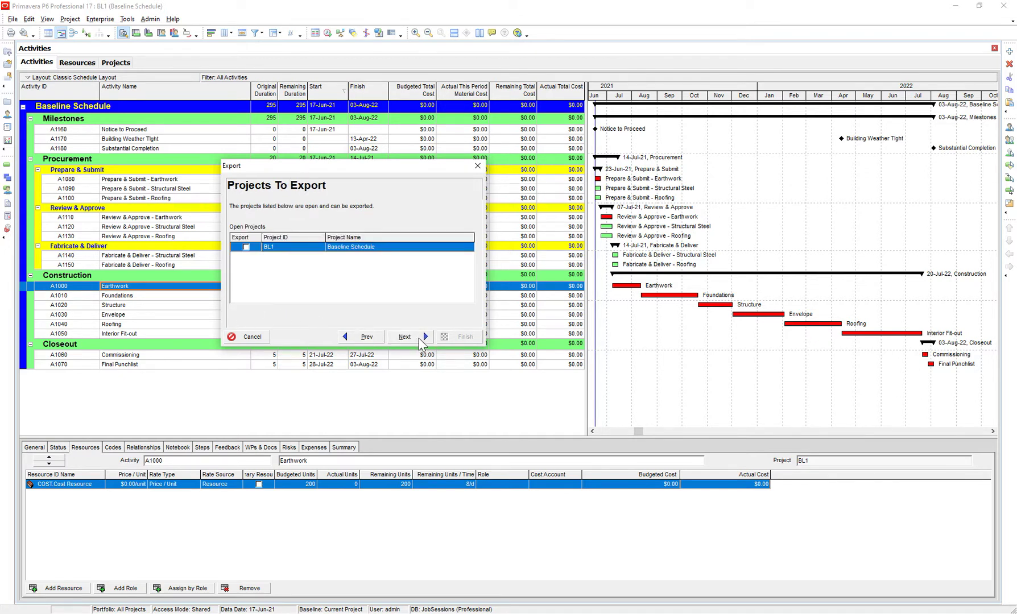
left_click(247, 248)
left_click(425, 340)
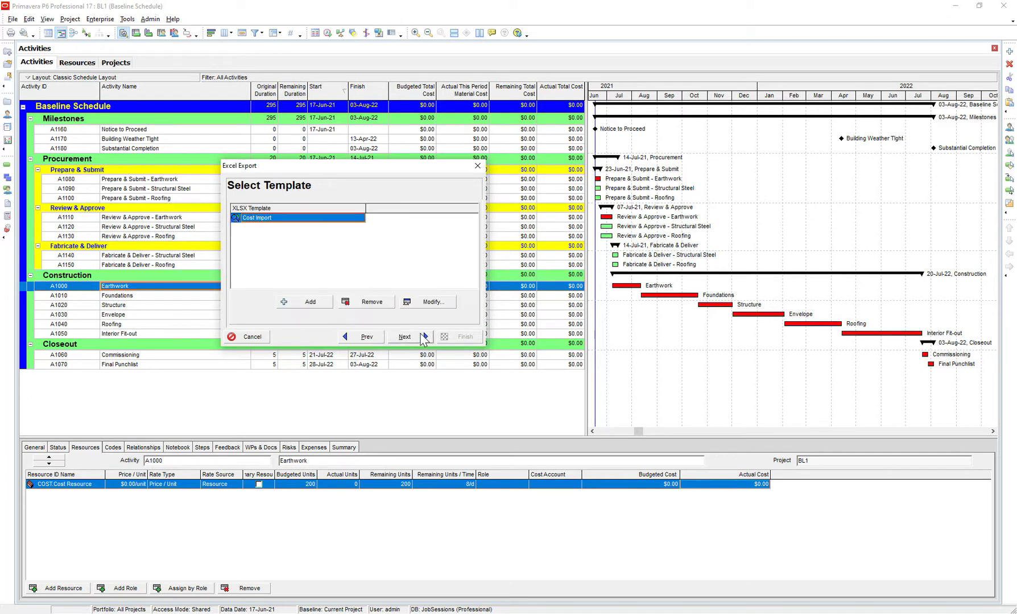
- Reset the Cost Import template's columns to the defaults and add Budgeted Cost, Actual Cost, Remaining Cost and At Completion Cost
left_click(423, 300)
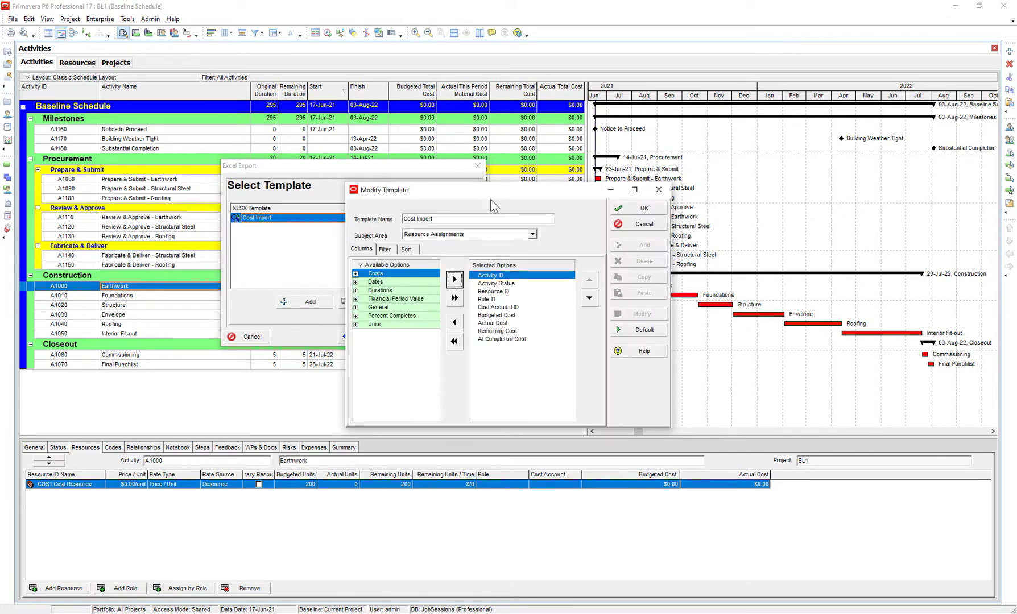
left_click_drag(487, 202, 411, 134)
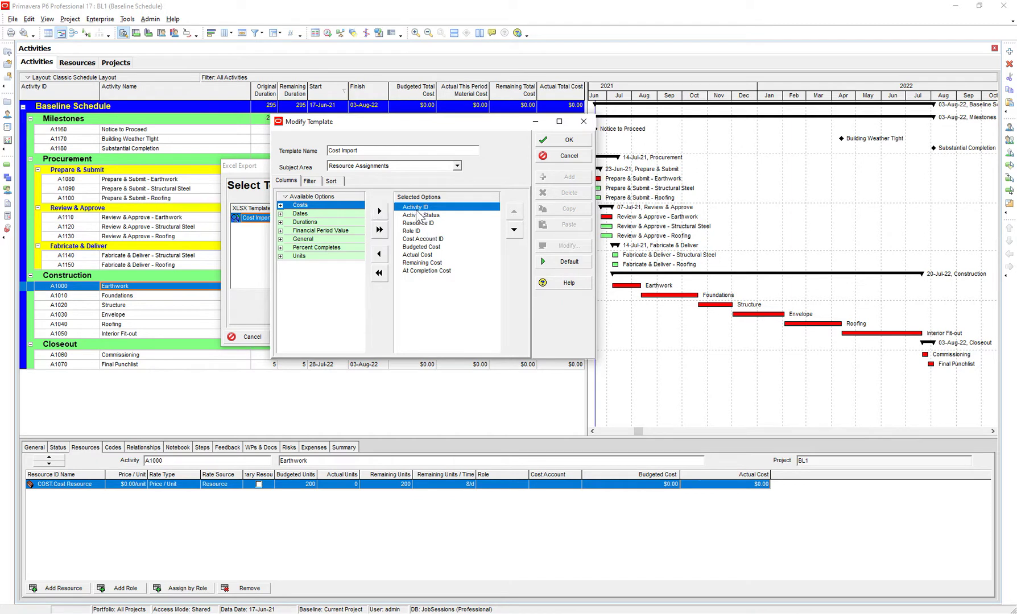
left_click(570, 263)
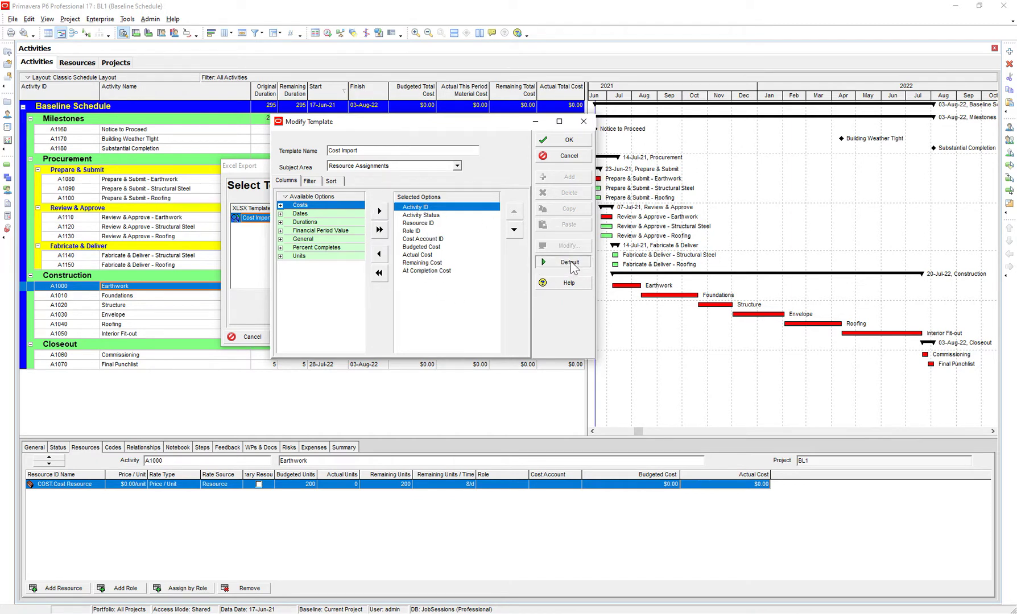
double_click(305, 207)
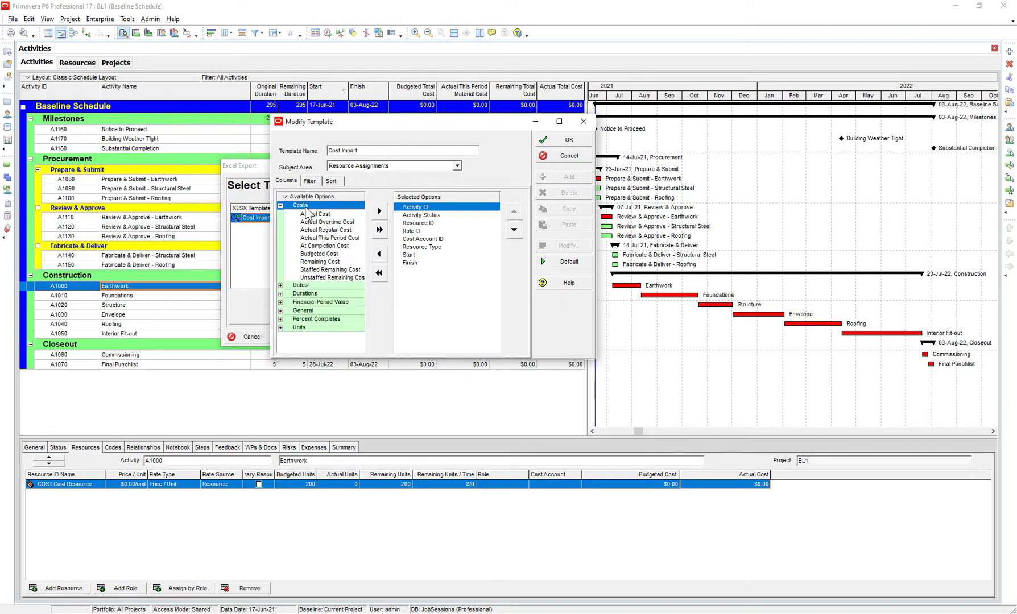
double_click(319, 254)
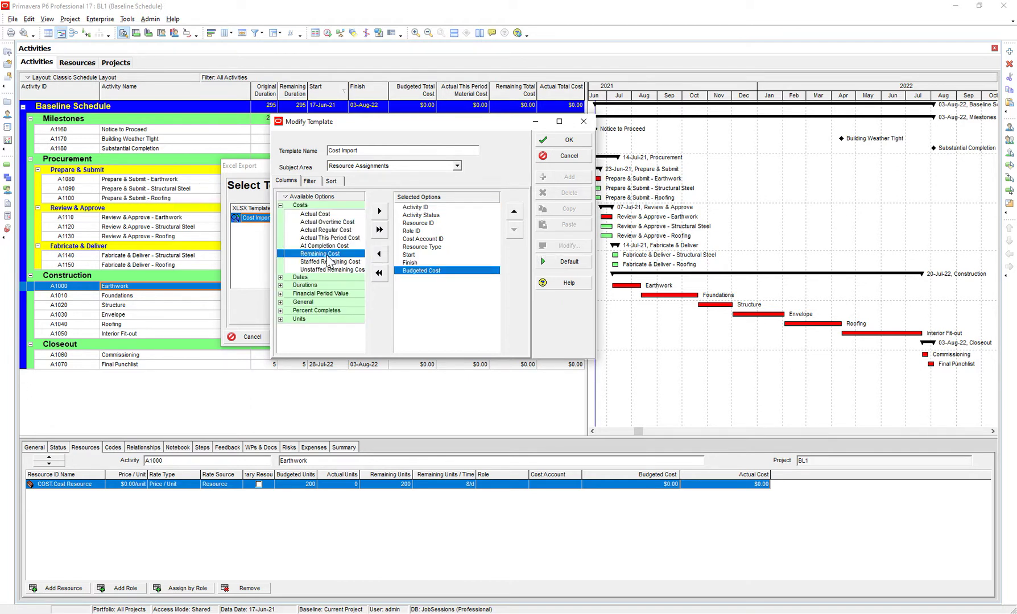
left_click(328, 215)
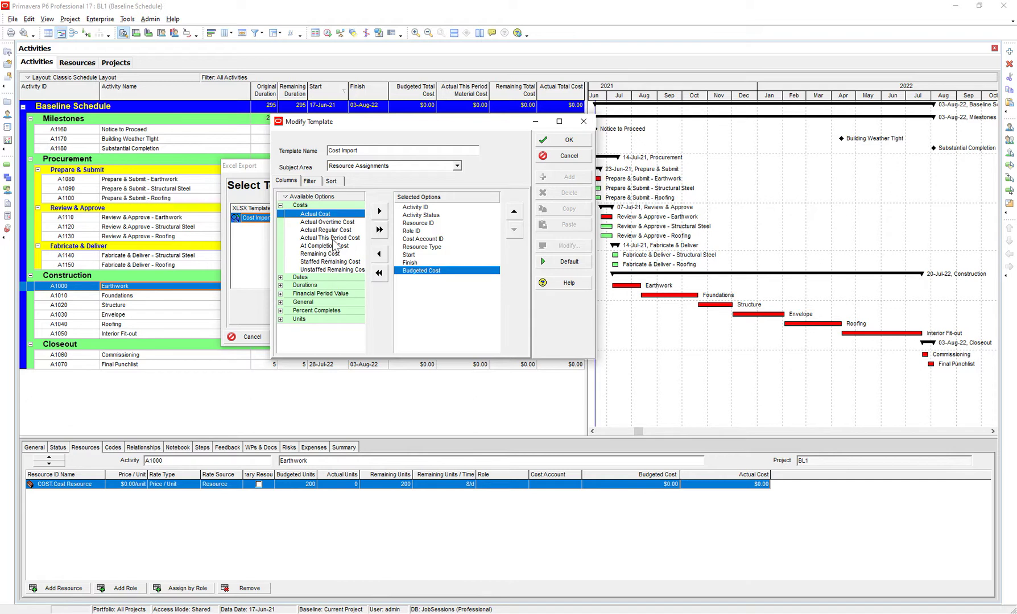
double_click(333, 215)
double_click(328, 246)
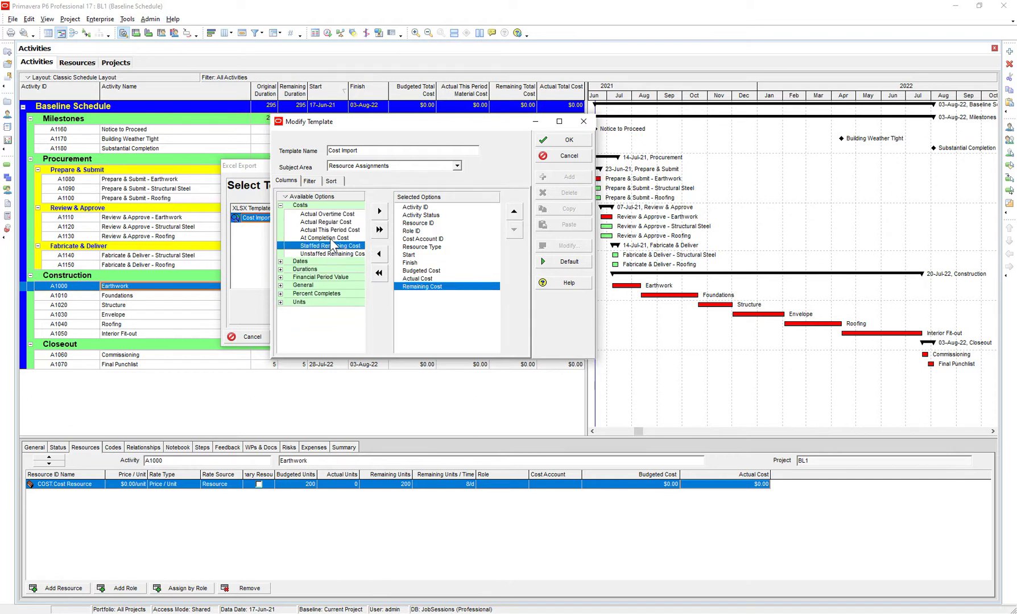
double_click(332, 238)
- Remove Finish, Start and Resource Type from the template's selected columns and save the Cost Import template
double_click(412, 264)
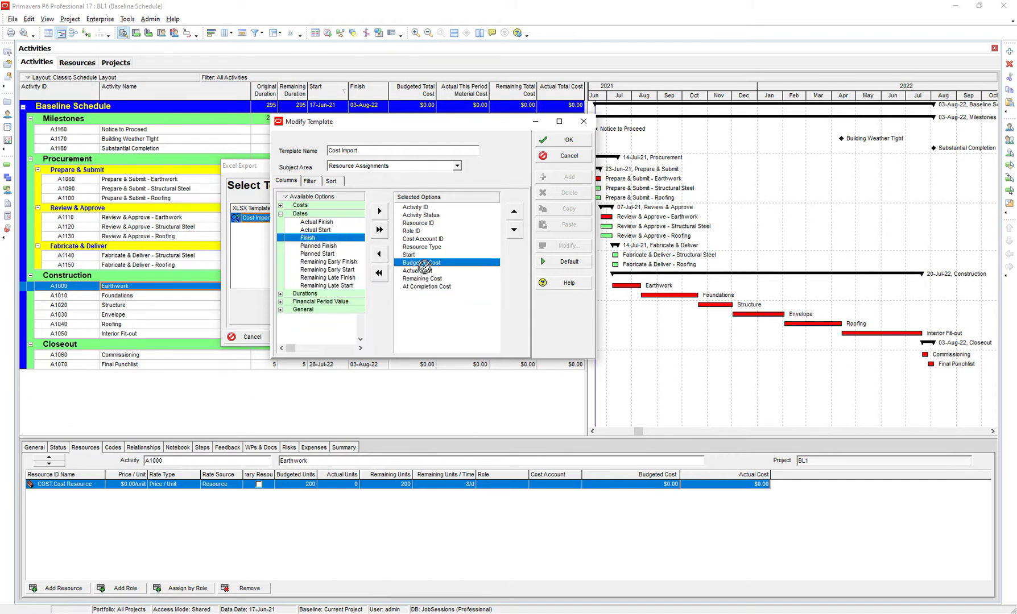
double_click(421, 256)
key("Up")
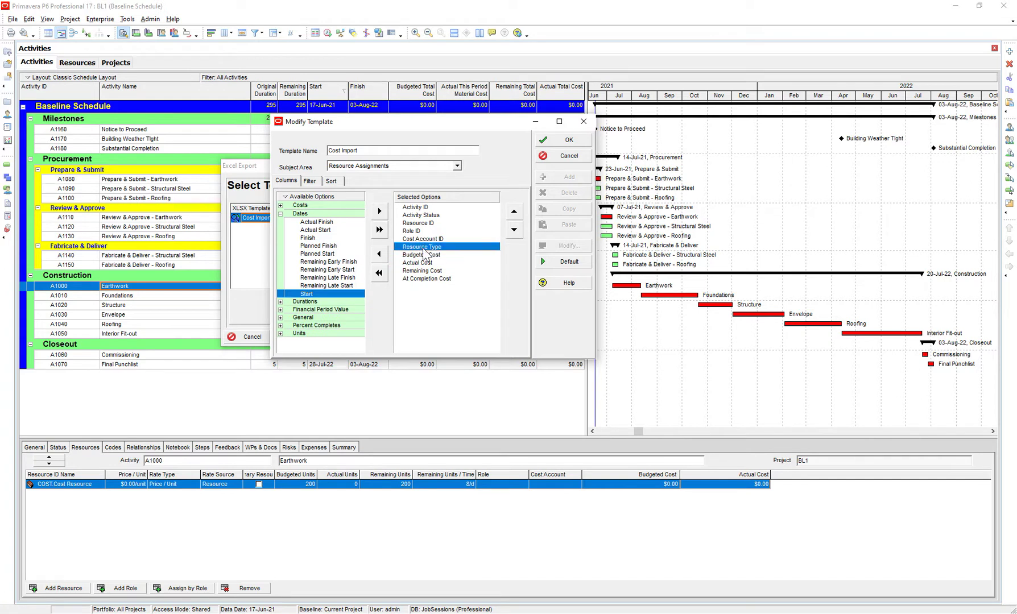
double_click(427, 247)
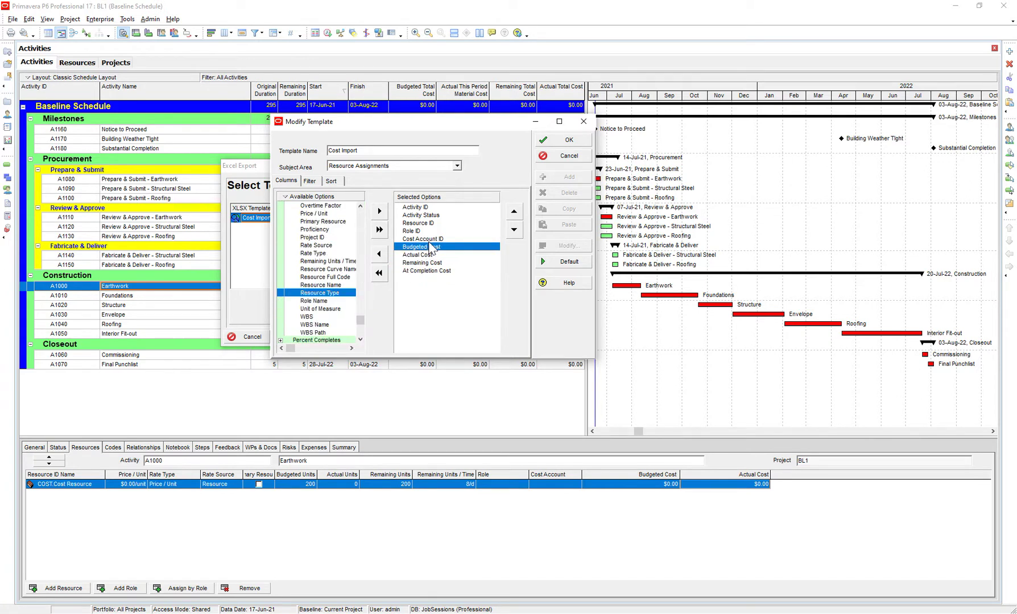
left_click(429, 239)
left_click(429, 231)
left_click(432, 216)
left_click(426, 231)
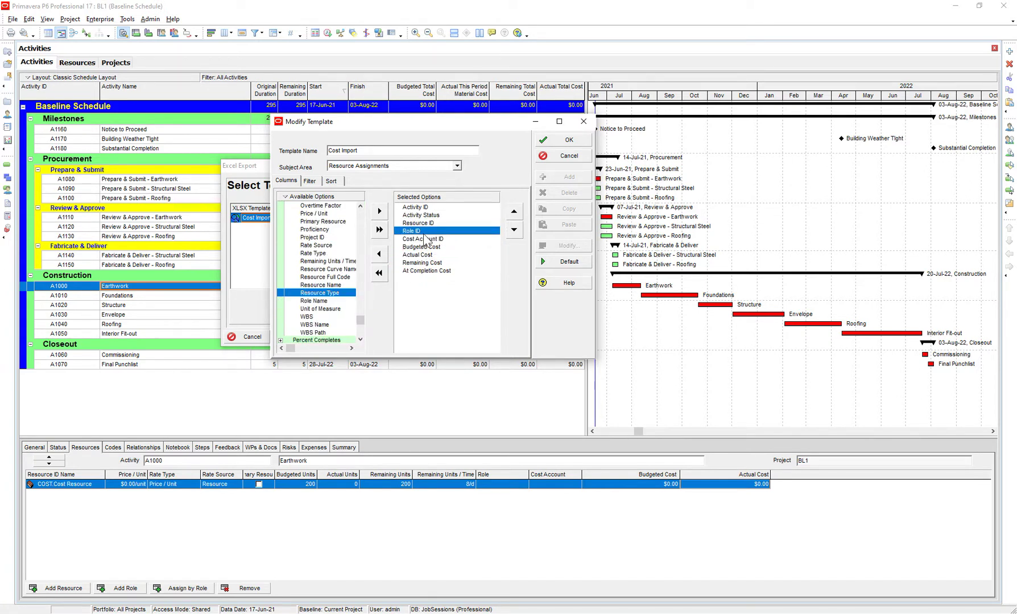
left_click(562, 139)
- Export the resource assignments to BL1-Activity Resource Assignments.xlsx and open the exported workbook in Excel
left_click(401, 337)
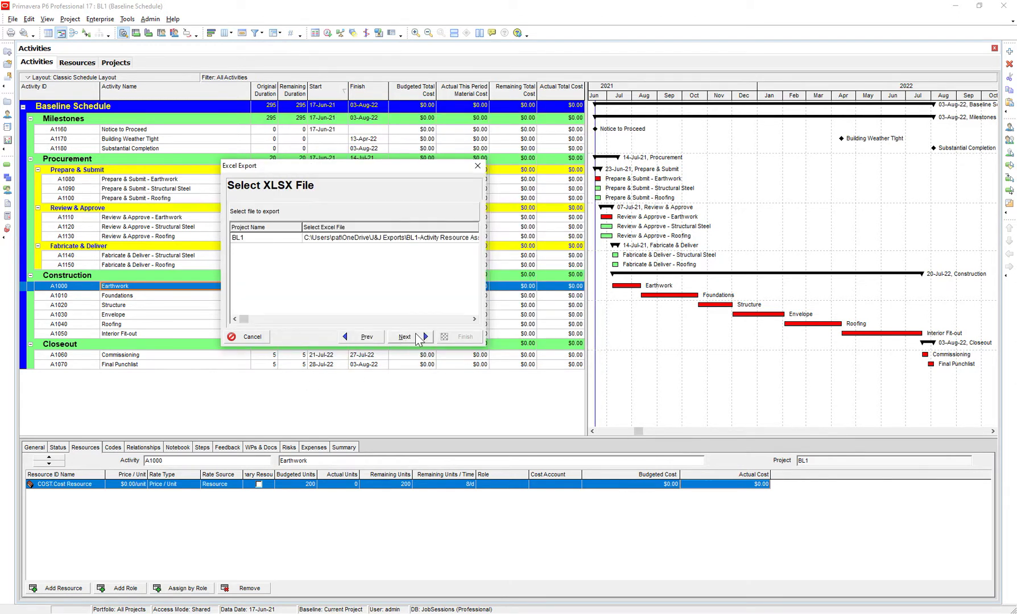
left_click(433, 237)
left_click(404, 337)
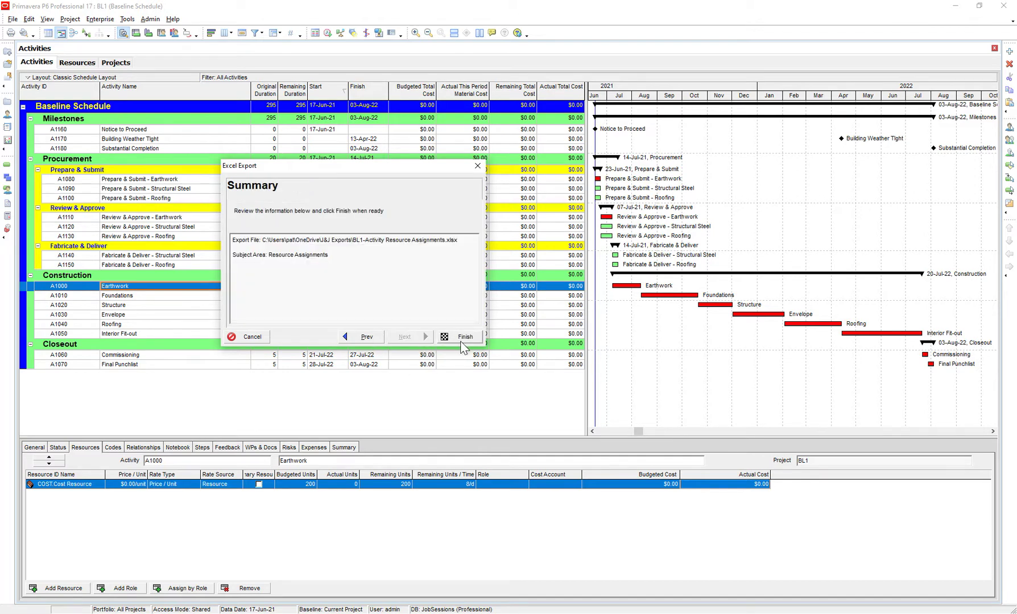
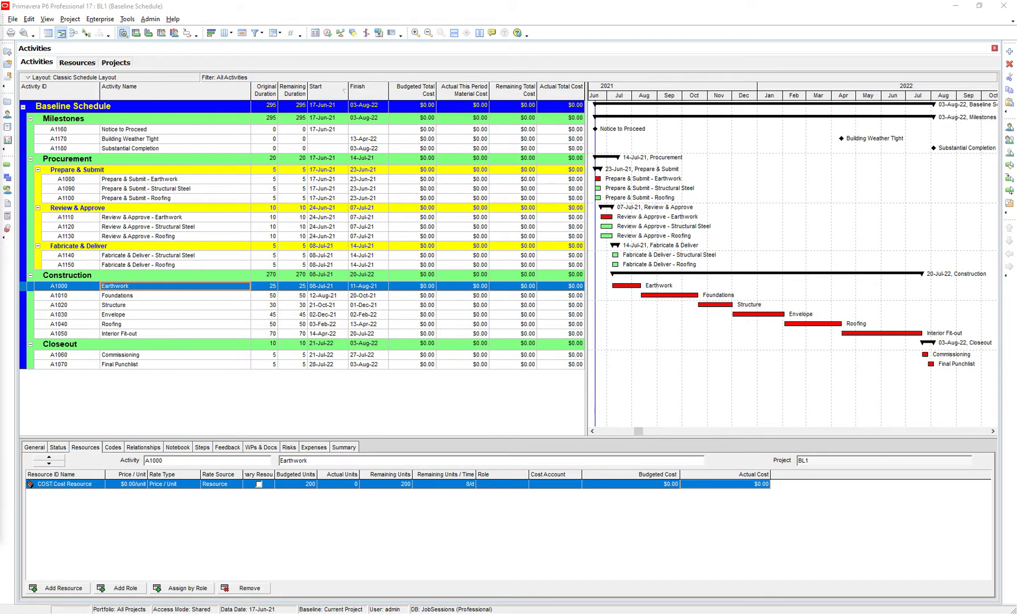
double_click(171, 177)
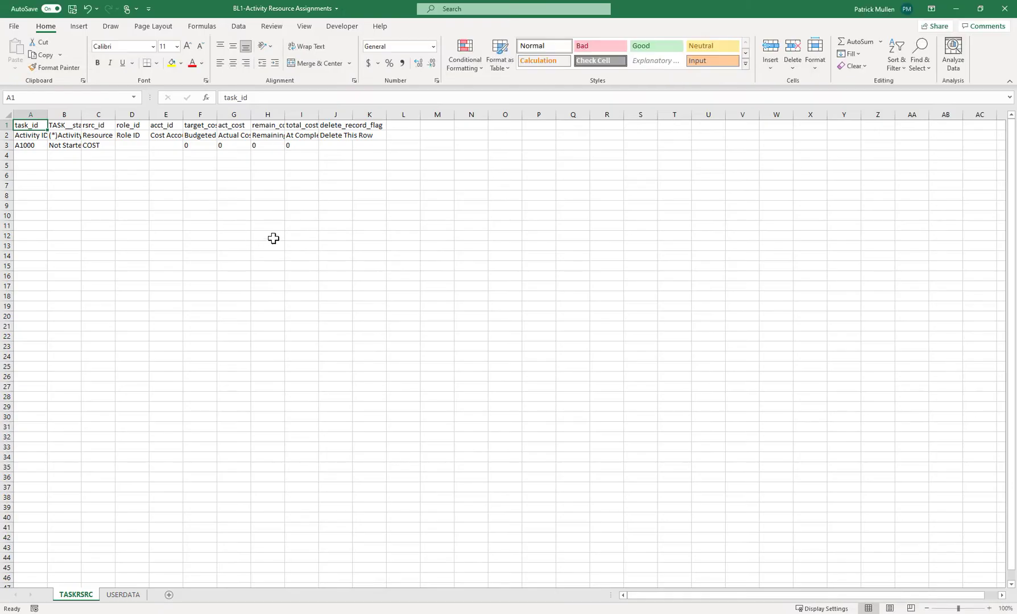
- Widen the Activity Status and Resource ID columns to fit their contents and check the A1000 row's activity and resource IDs
left_click(273, 238)
left_click_drag(81, 114, 137, 114)
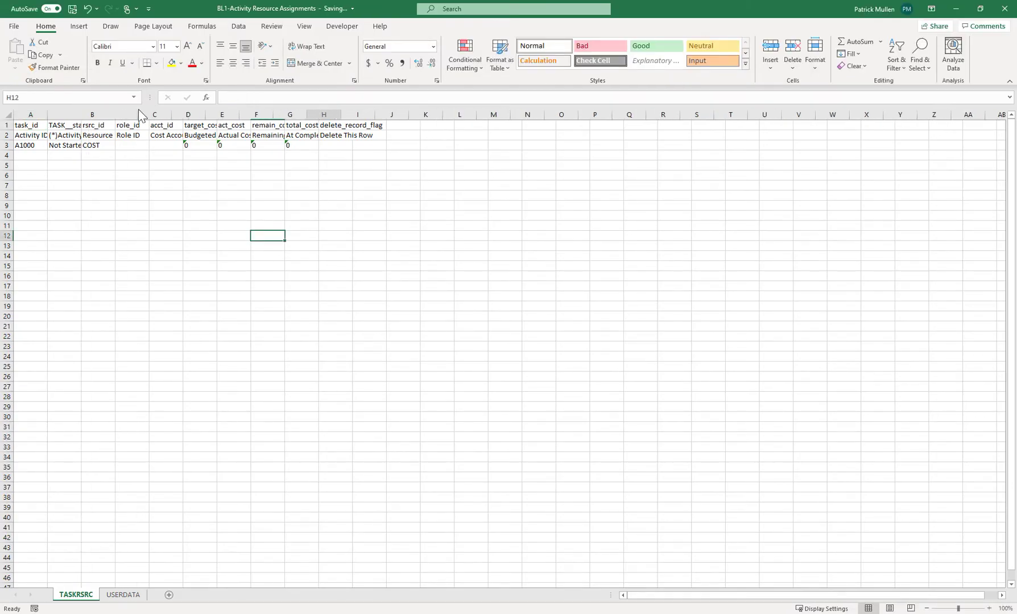
left_click(23, 147)
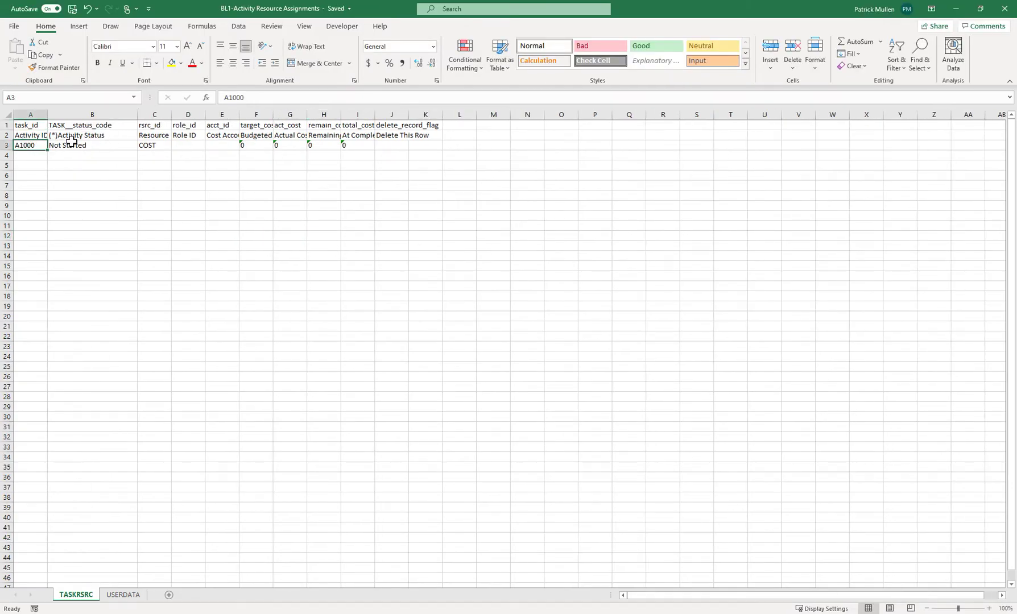
left_click(158, 146)
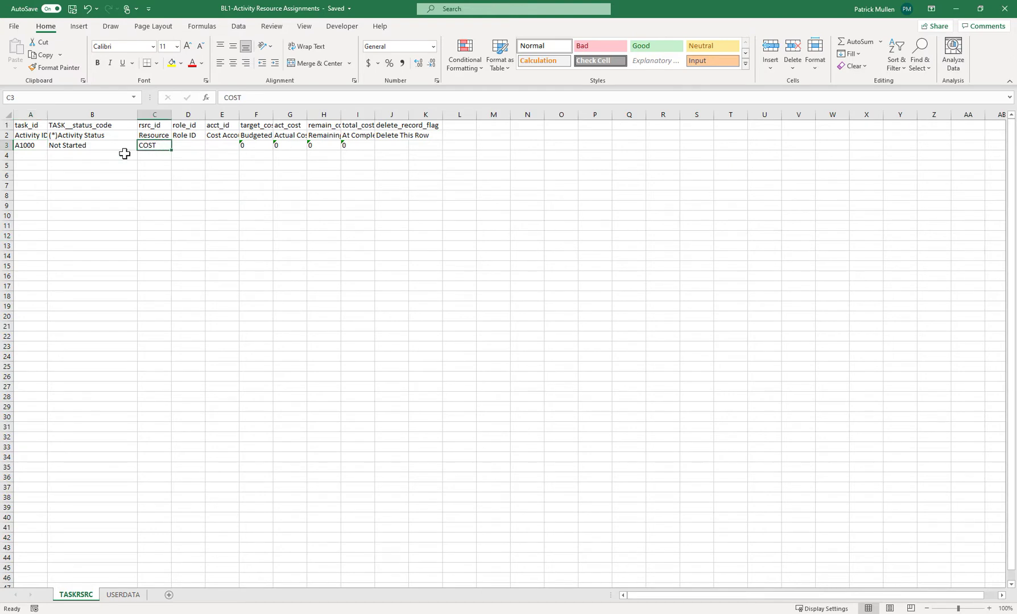
double_click(169, 118)
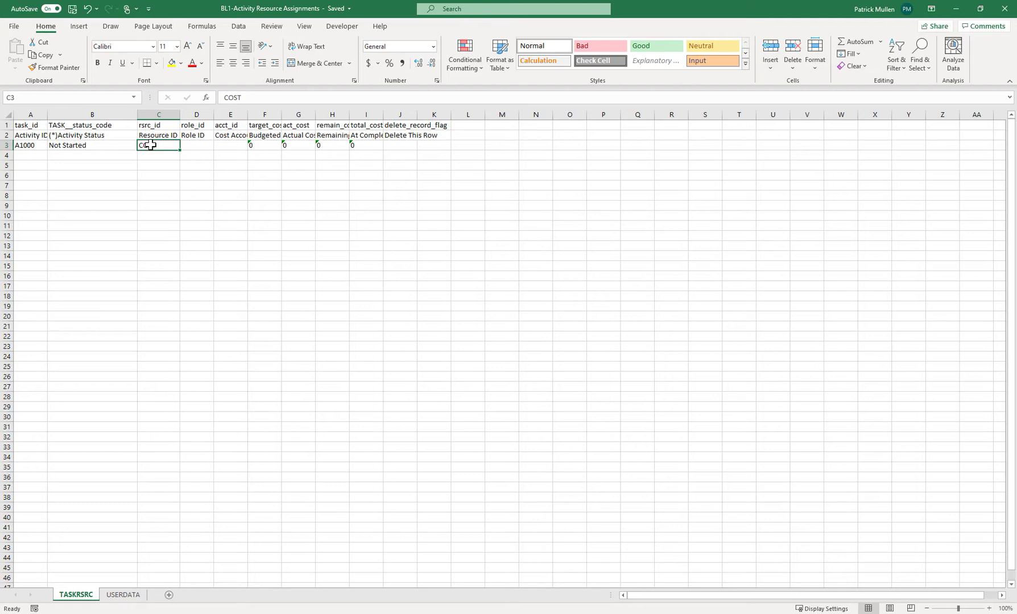
left_click(204, 195)
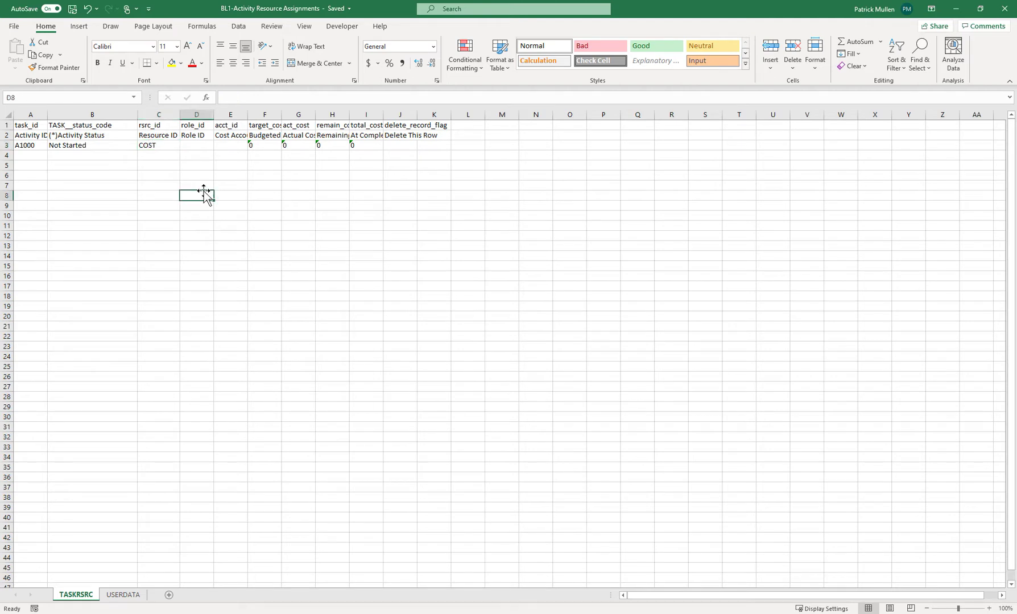
- Autofit cost columns F to I, from target_cost to total_cost, to their headings
left_click(267, 114)
left_click_drag(266, 114, 369, 115)
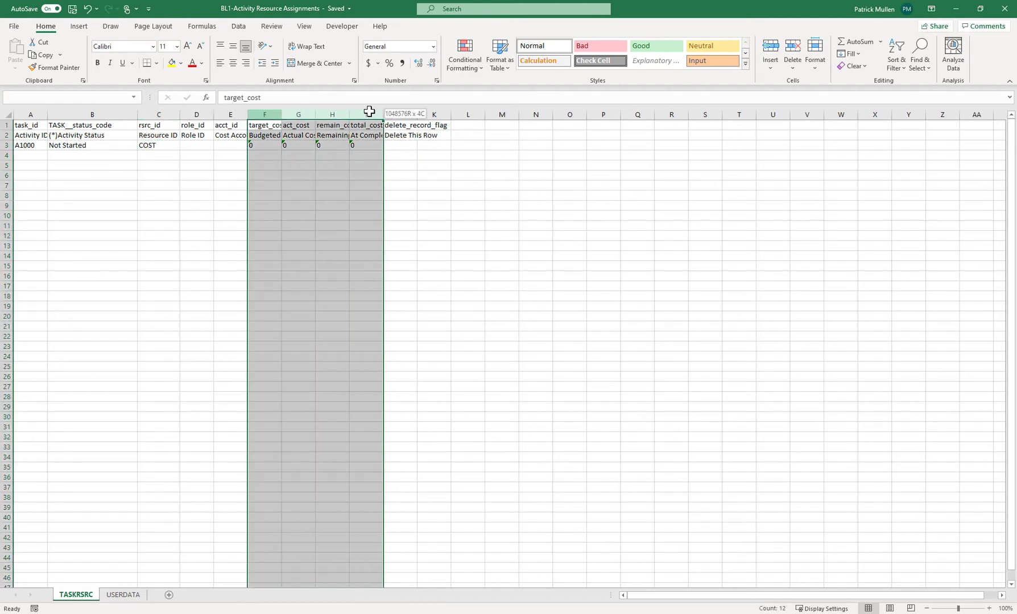
double_click(280, 115)
left_click(351, 159)
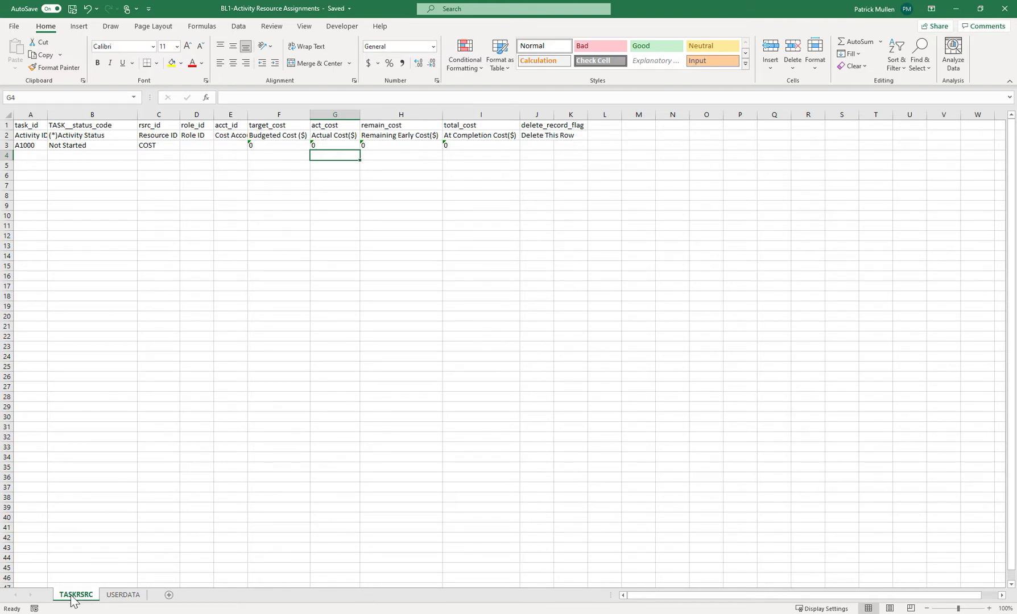
- Insert a blank worksheet after TASKRSRC, delete it again and return to the TASKRSRC sheet
left_click(170, 595)
right_click(116, 596)
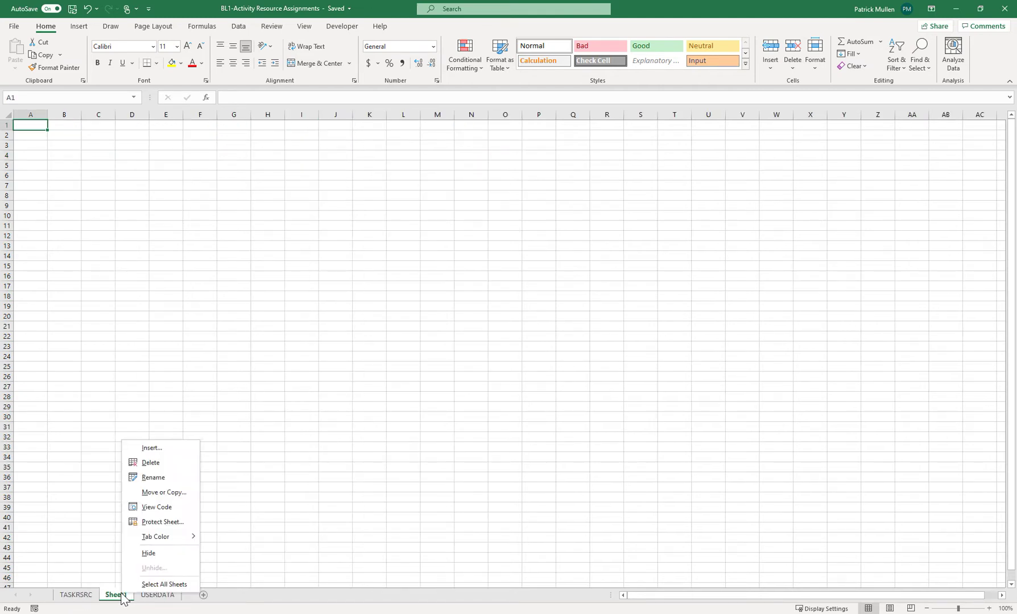
left_click(154, 462)
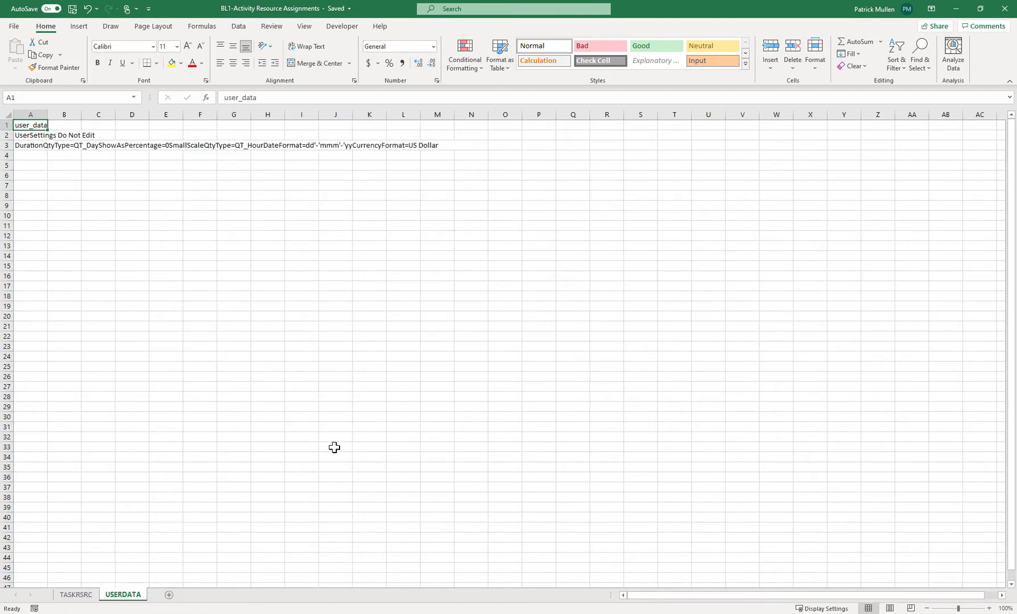
left_click(77, 596)
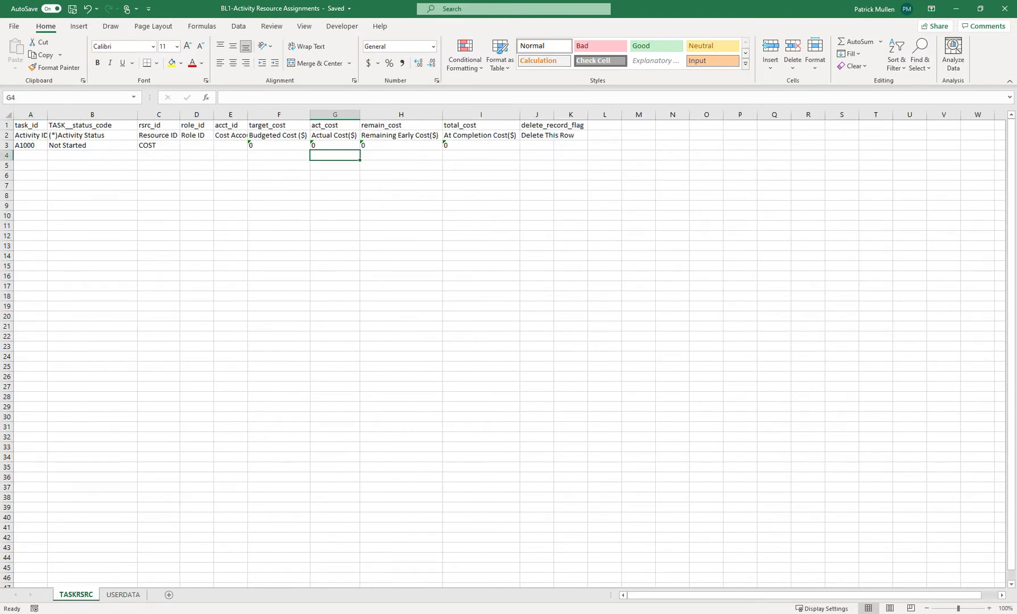
left_click(196, 496)
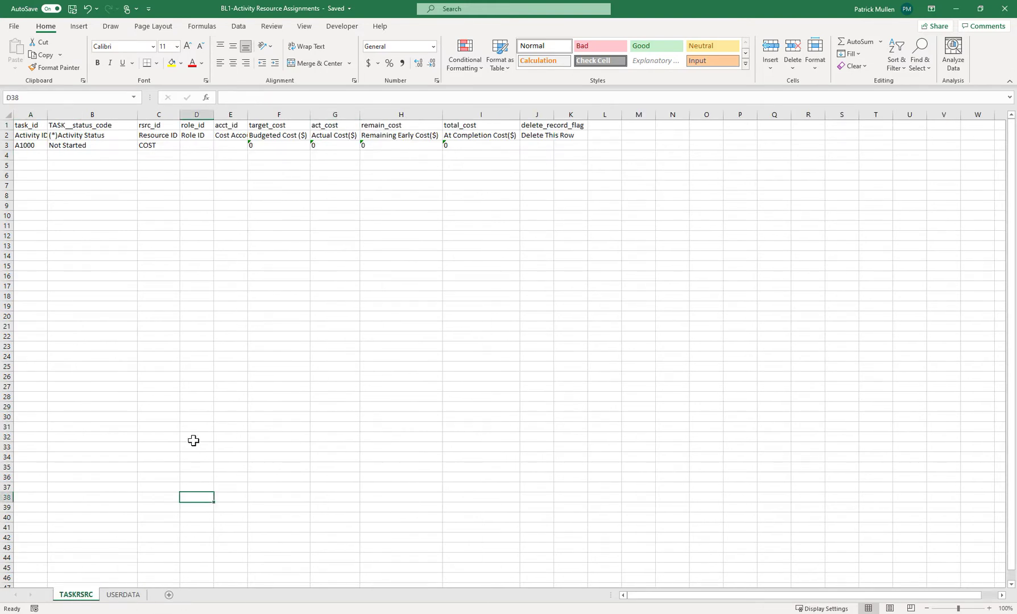
- Rename the TASKRSRC sheet to TASKRSRC1 and restore the name TASKRSRC
double_click(93, 595)
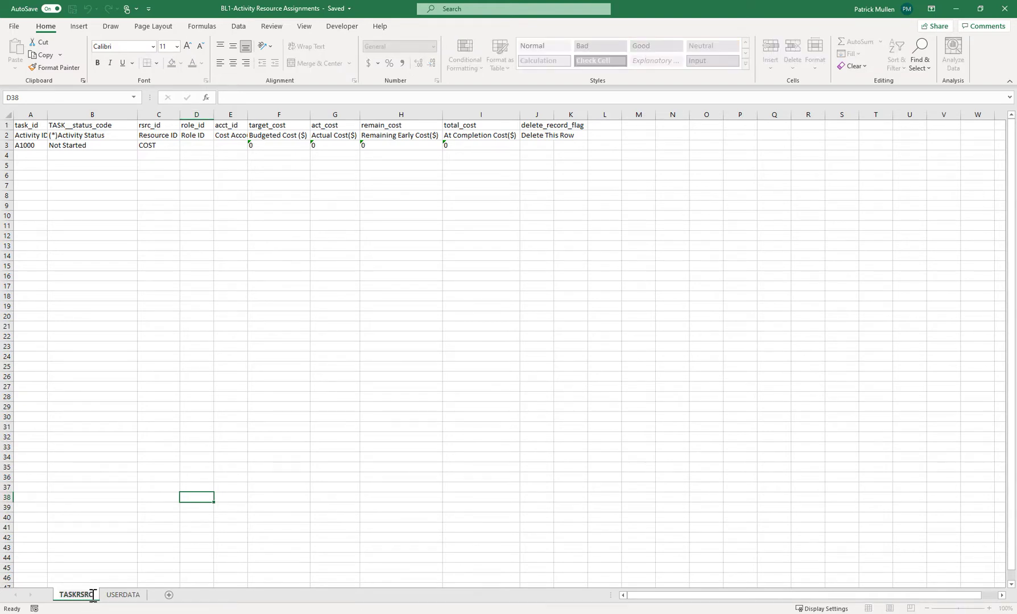
type("1")
key("Return")
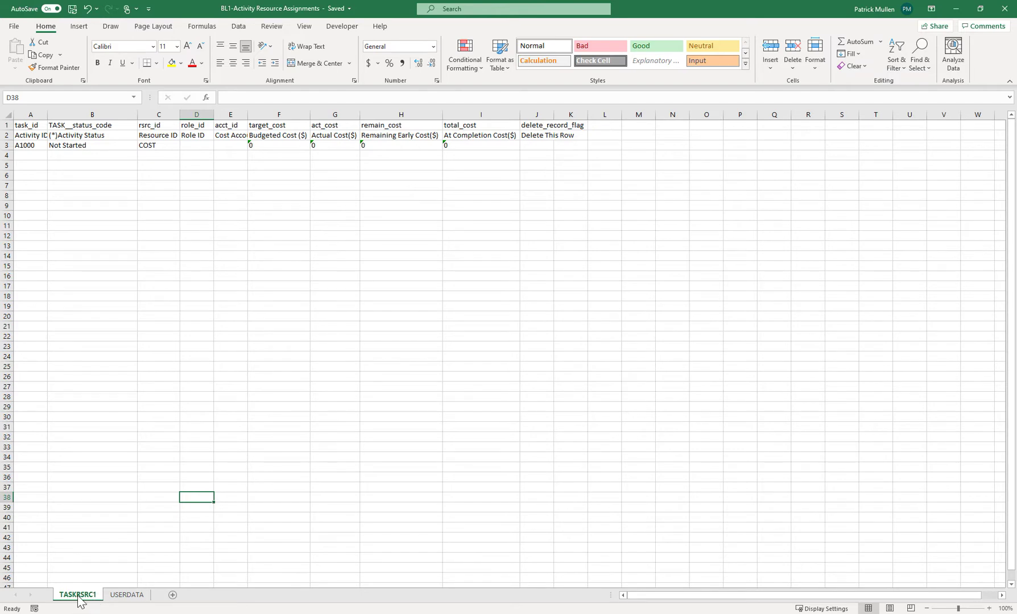
double_click(91, 597)
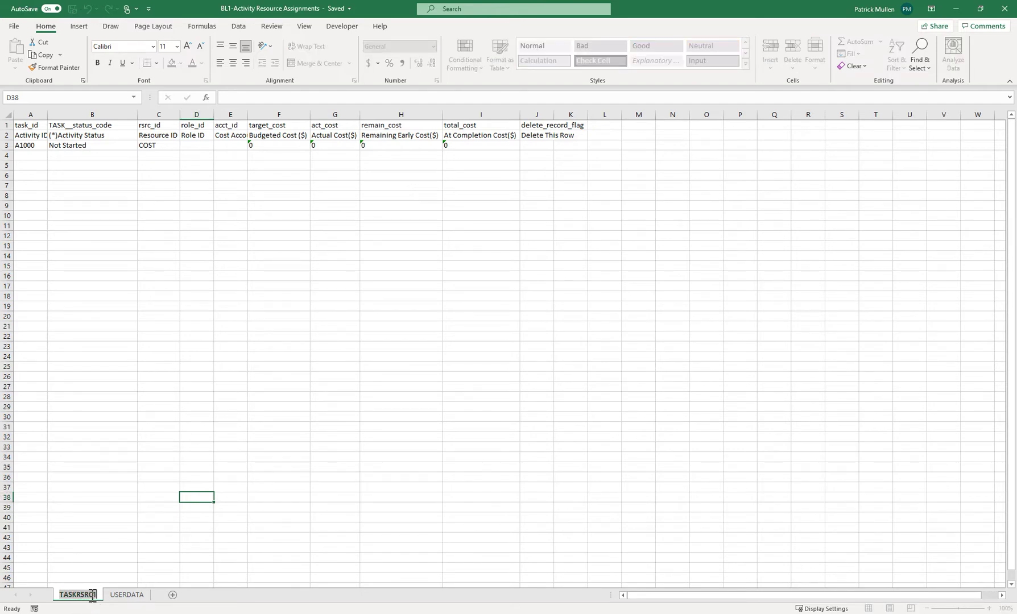
key("BackSpace")
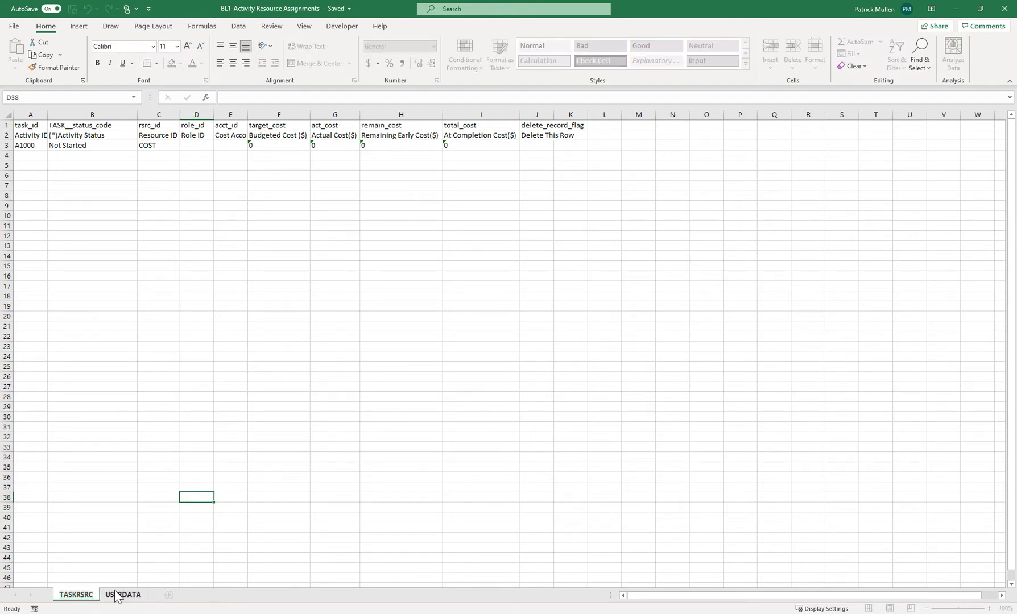
key("Return")
- Examine the database field names in row 1 of TASKRSRC, from task_id to delete_record_flag
left_click(43, 173)
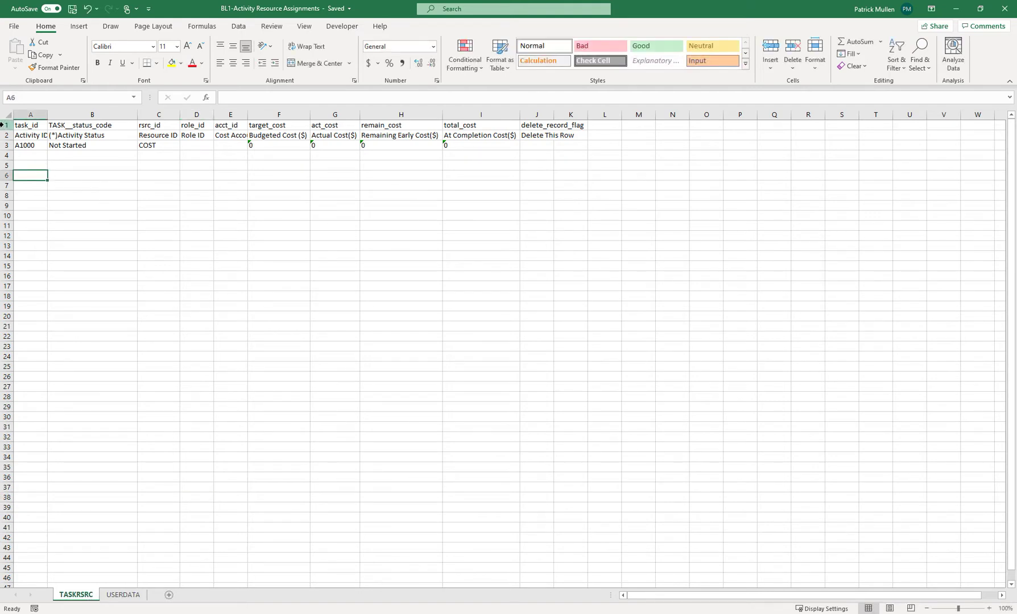
left_click(5, 124)
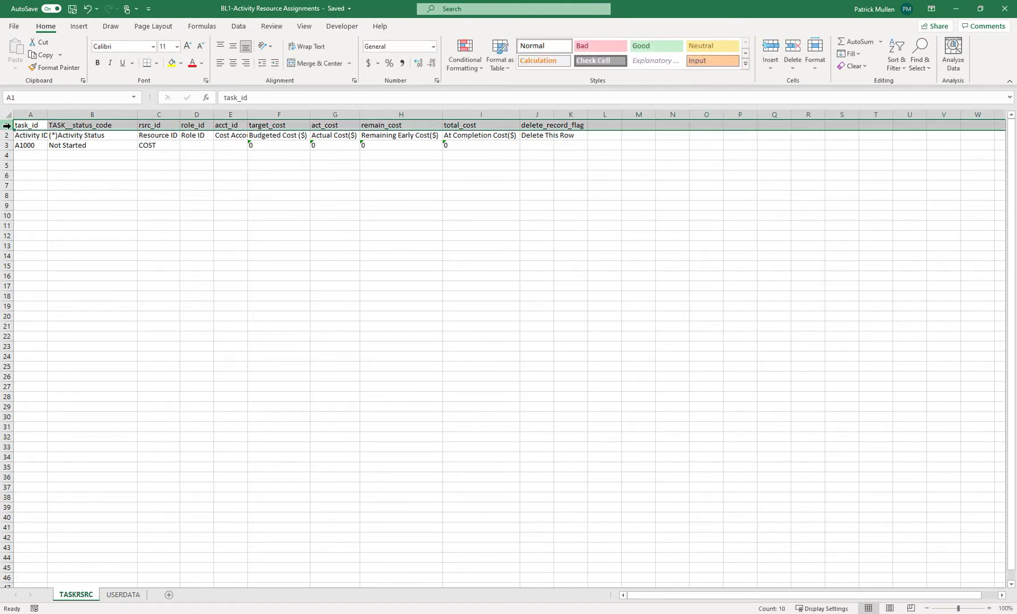
left_click_drag(27, 125, 535, 121)
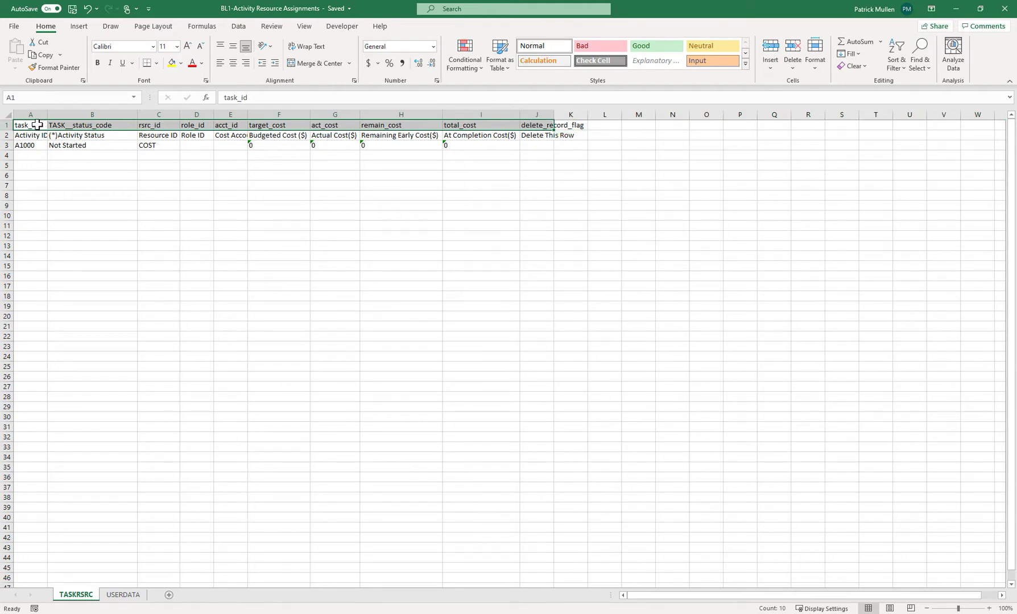
left_click_drag(35, 124, 336, 122)
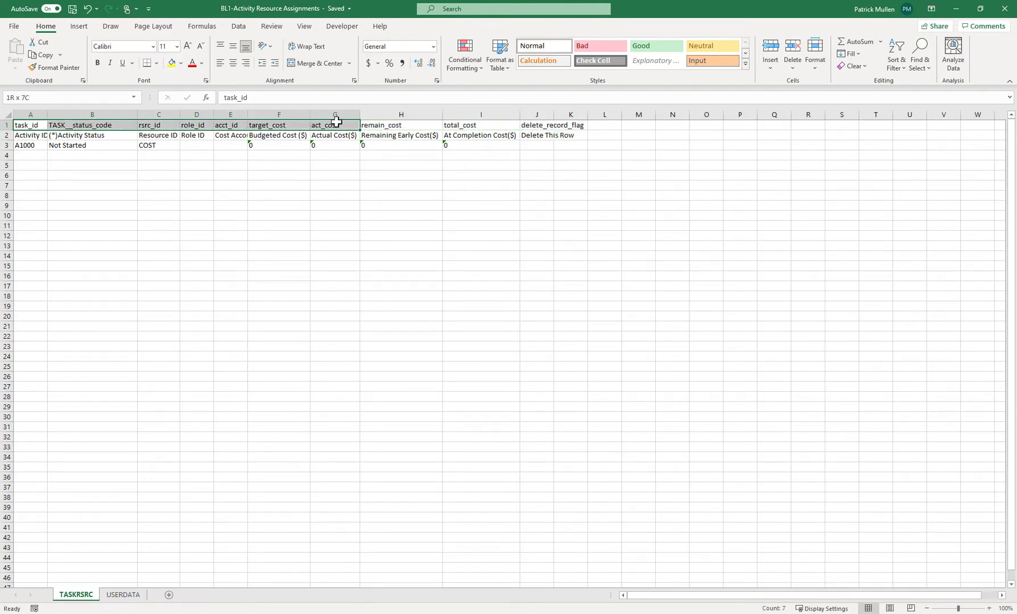
left_click(278, 124)
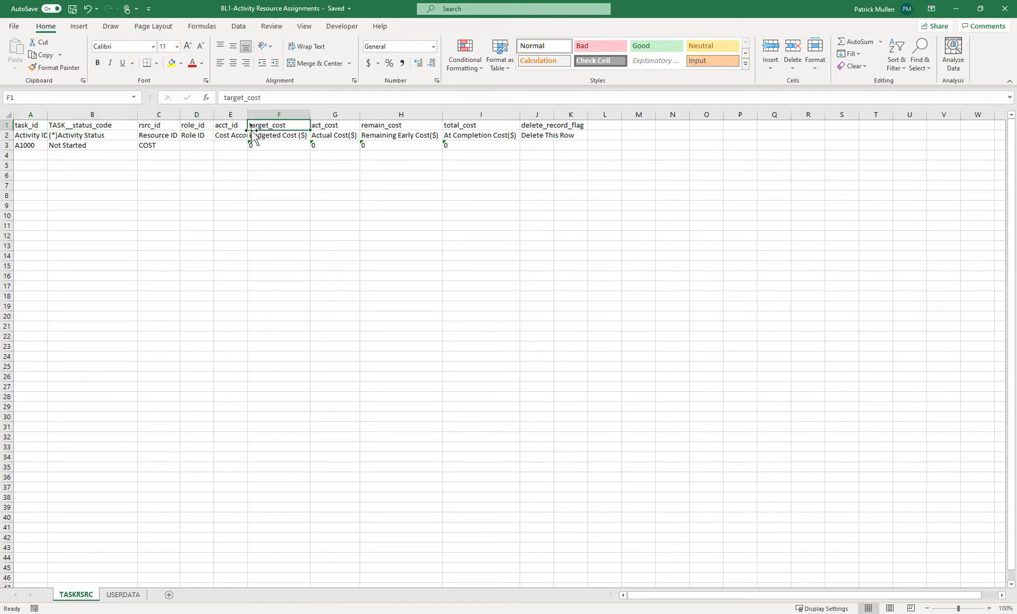
- Check the Budgeted Cost cells in column F of TASKRSRC, from row 3 down, and narrow that column slightly
left_click(271, 135)
left_click(273, 125)
left_click_drag(272, 145, 275, 372)
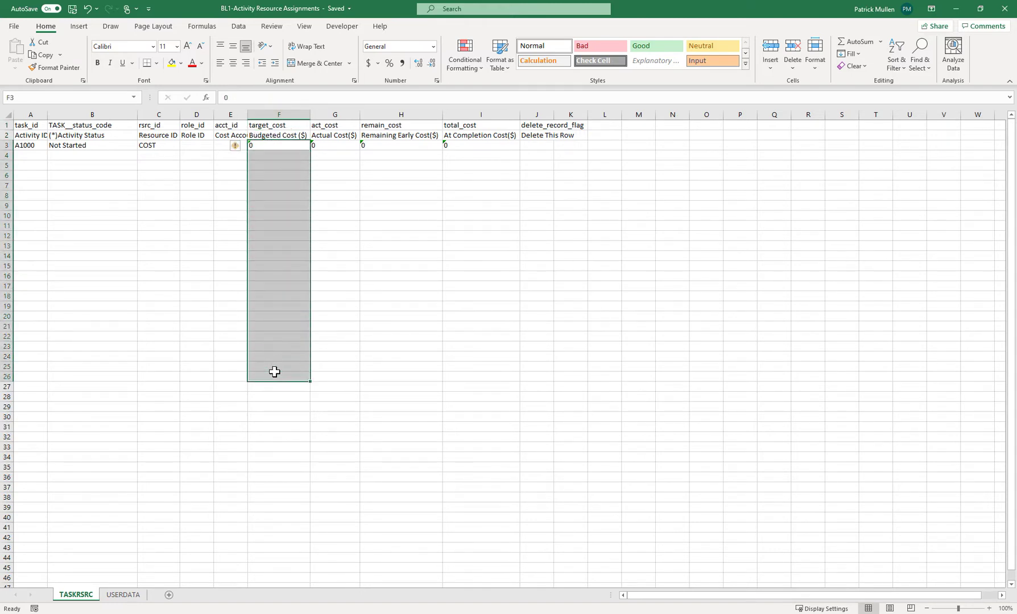
left_click(273, 378)
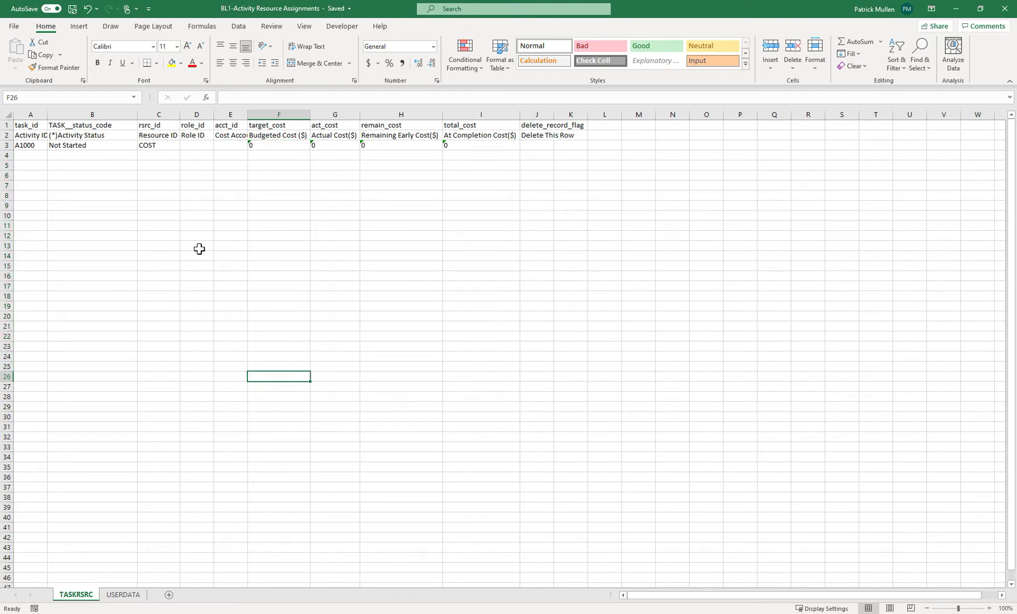
left_click(261, 195)
left_click_drag(310, 112, 307, 112)
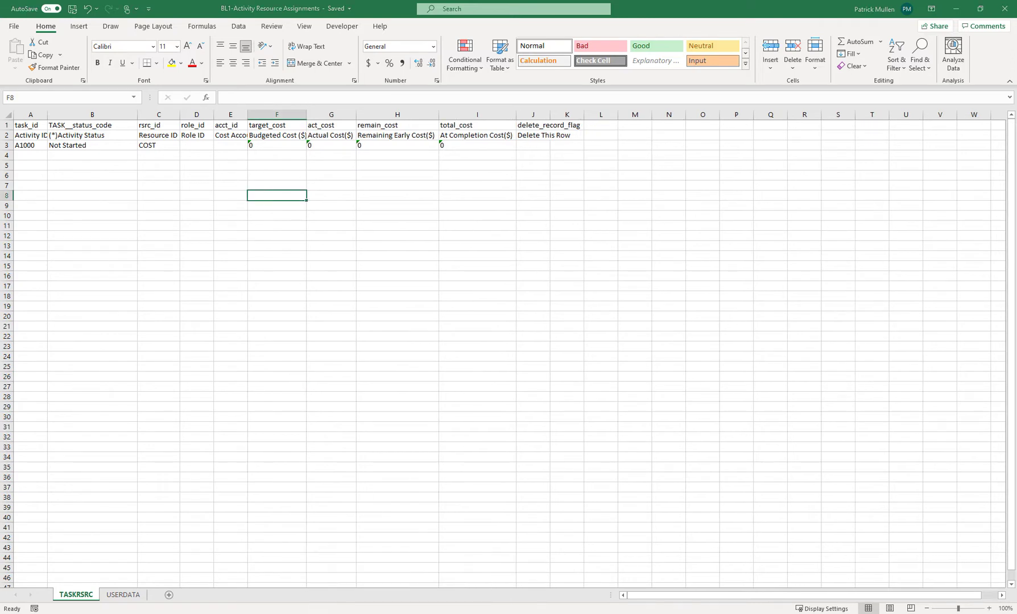
- Compare the activity and Budgeted Total Cost table in the Cost Loaded Schedule1 workbook with the TASKRSRC layout in BL1-Activity Resource Assignments
left_click(387, 581)
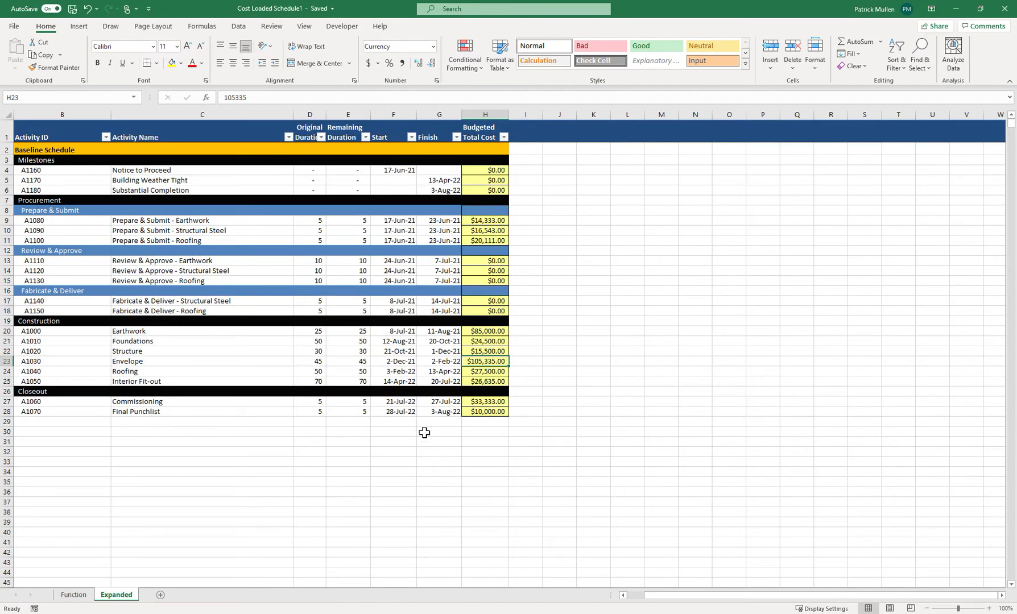
mouse_move(427, 613)
left_click_drag(71, 169, 478, 408)
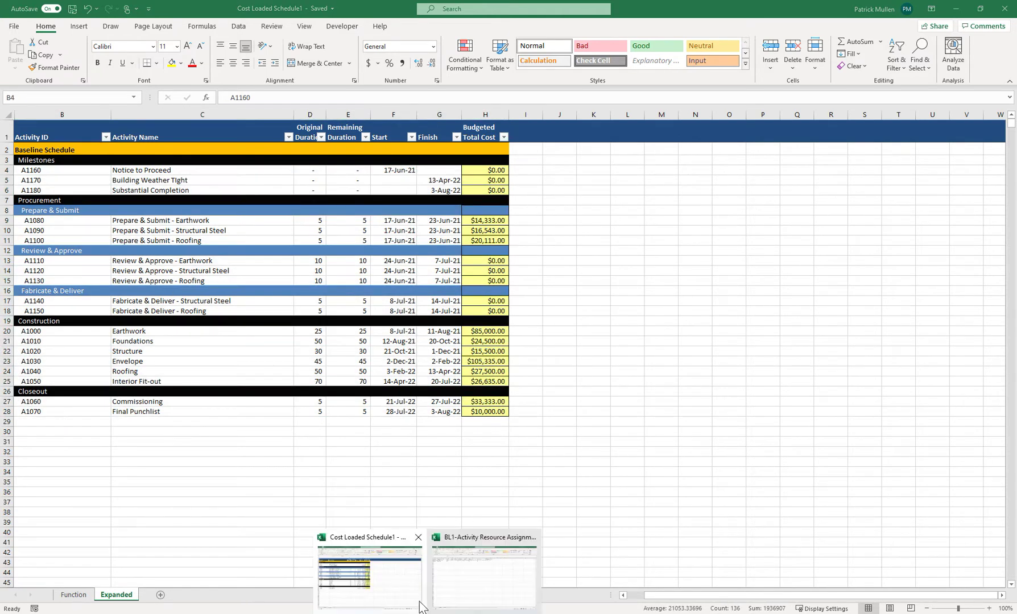
left_click(498, 572)
left_click_drag(31, 152, 496, 328)
left_click(396, 387)
mouse_move(432, 613)
left_click(386, 589)
left_click(275, 393)
left_click_drag(71, 153, 477, 149)
- Filter the Activity Name column of the Expanded sheet to blanks so only the WBS heading rows are listed
left_click(289, 137)
left_click(195, 263)
scroll(223, 316, "down", 3)
left_click(198, 367)
left_click(225, 405)
left_click(183, 319)
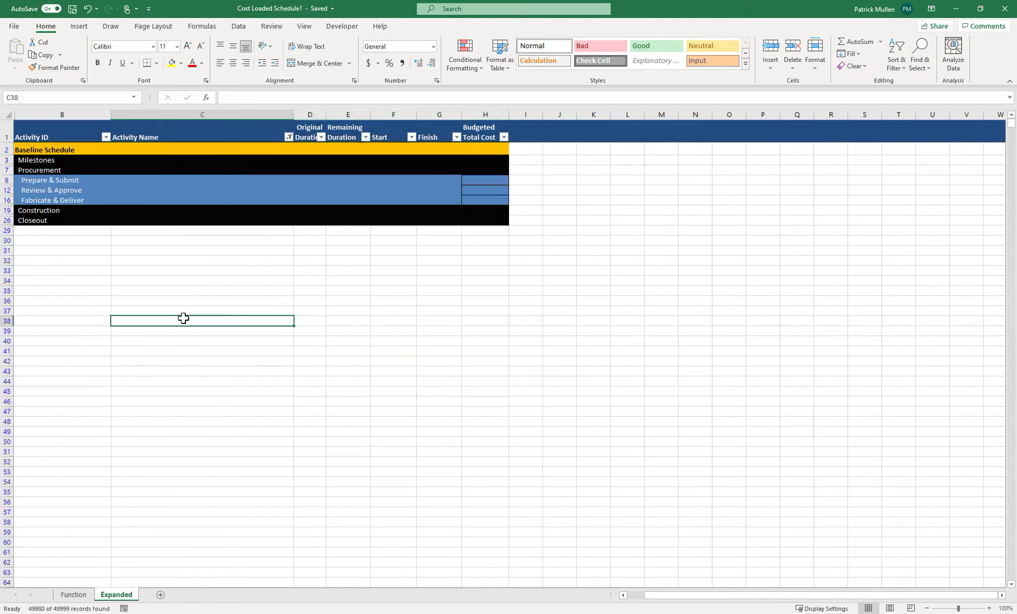
- Delete the filtered heading rows from Baseline Schedule to Closeout and select all Activity Name values in the filter again
left_click_drag(7, 149, 8, 219)
right_click(8, 208)
left_click(86, 308)
left_click(168, 299)
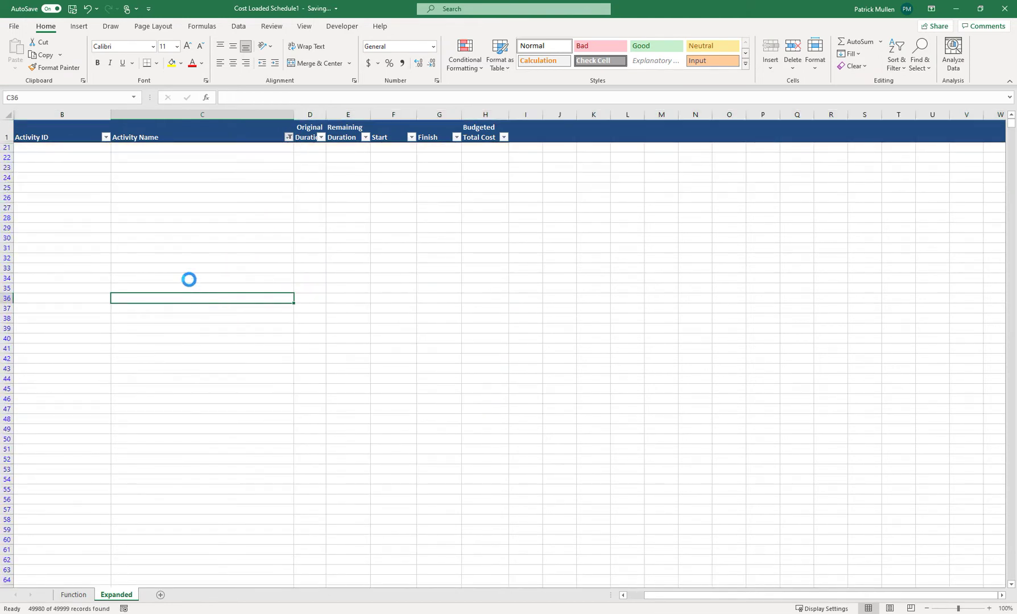
left_click(199, 263)
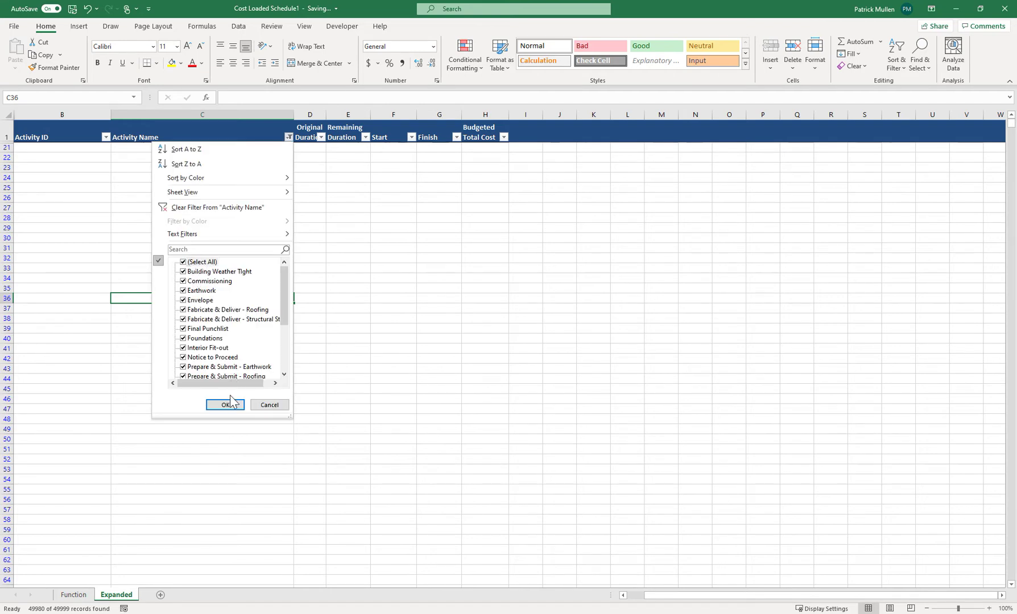
left_click(225, 405)
left_click(222, 348)
- Insert a blank column between Activity ID and Activity Name and enter =TRIM(B2) in C2
left_click(143, 113)
right_click(144, 112)
left_click(220, 200)
left_click_drag(75, 147, 71, 339)
left_click(133, 147)
type("=trim")
key("Tab")
key("Left")
key("Return")
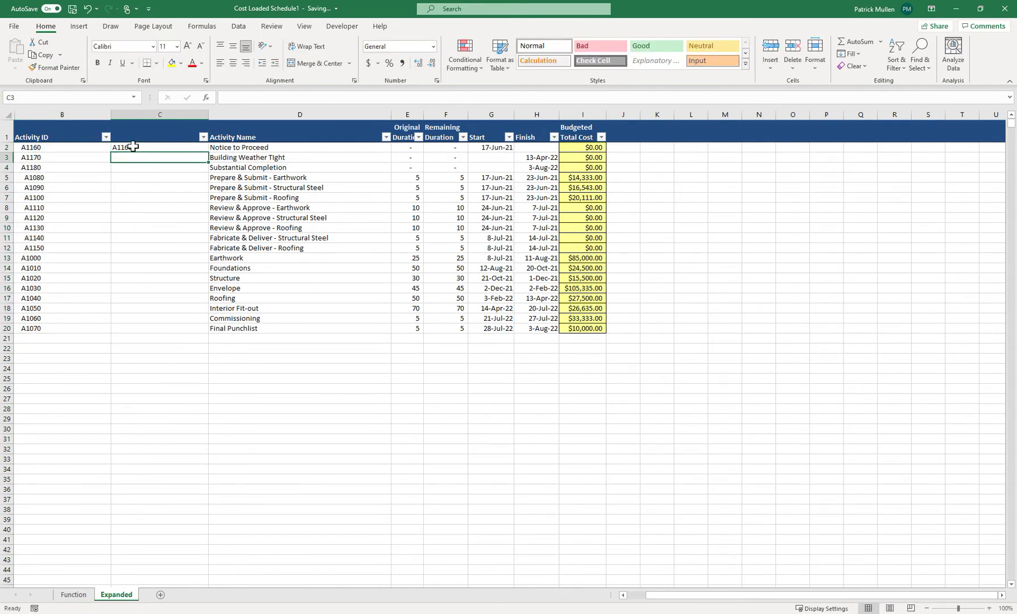
- Fill the TRIM formula from C2 down column C for all activities
left_click_drag(33, 147, 33, 329)
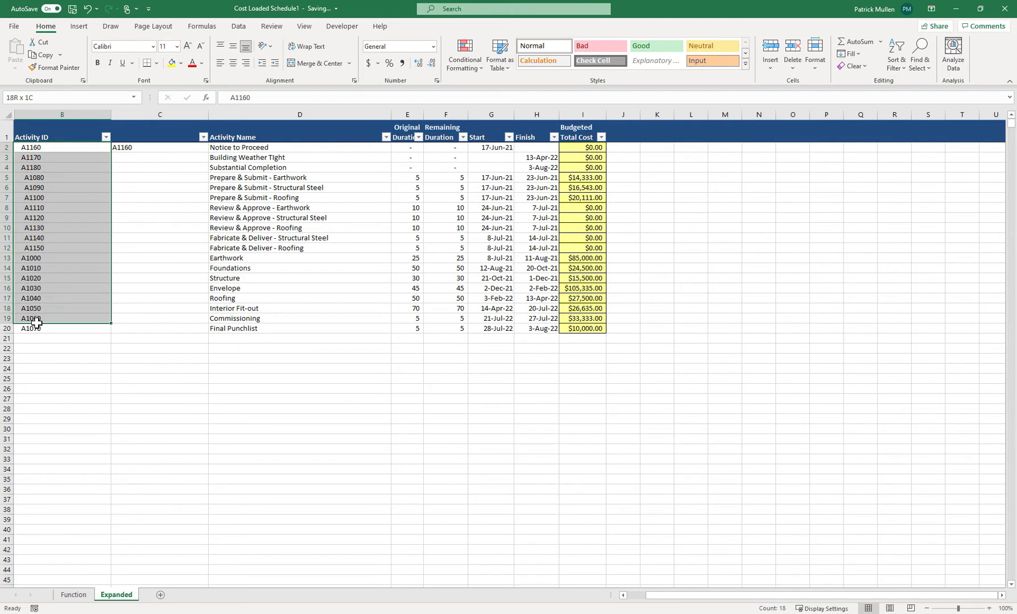
left_click(151, 148)
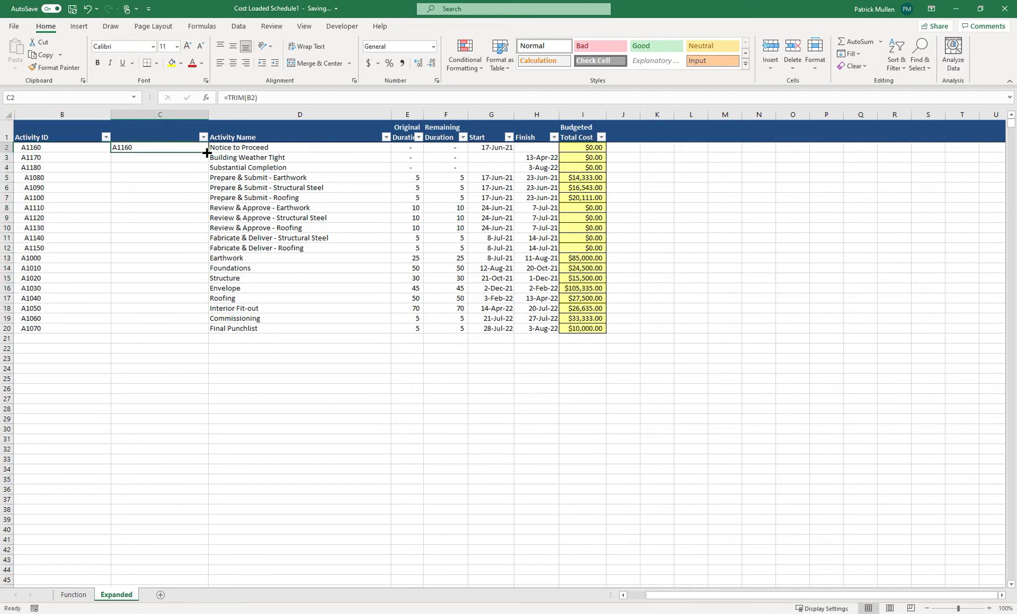
double_click(207, 153)
left_click_drag(164, 148, 177, 330)
left_click(215, 207)
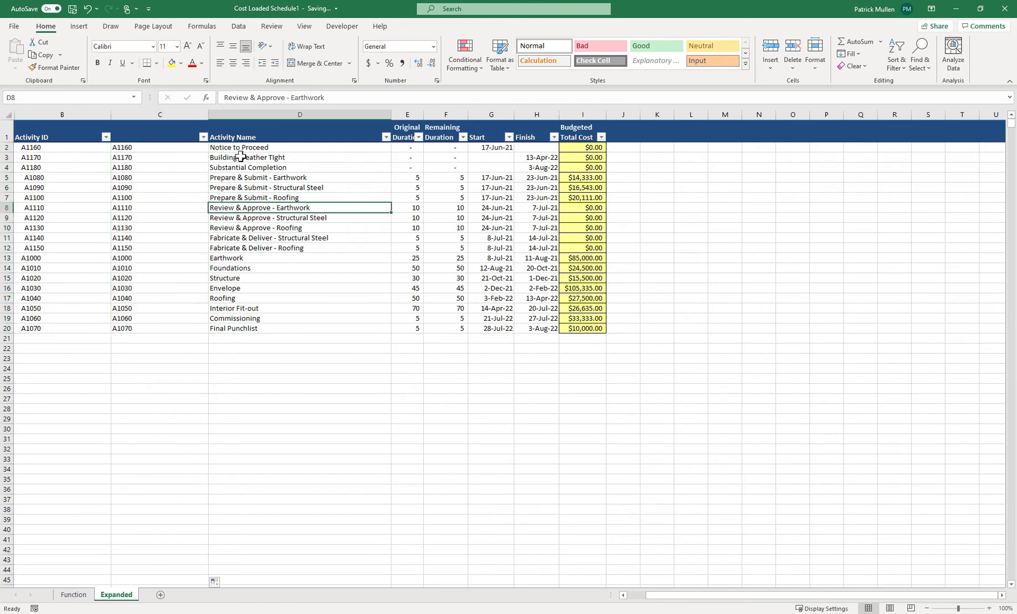
- Delete the Activity Name, Original Duration, Remaining Duration, Start and Finish columns, leaving only the activity IDs and Budgeted Total Cost
left_click(264, 114)
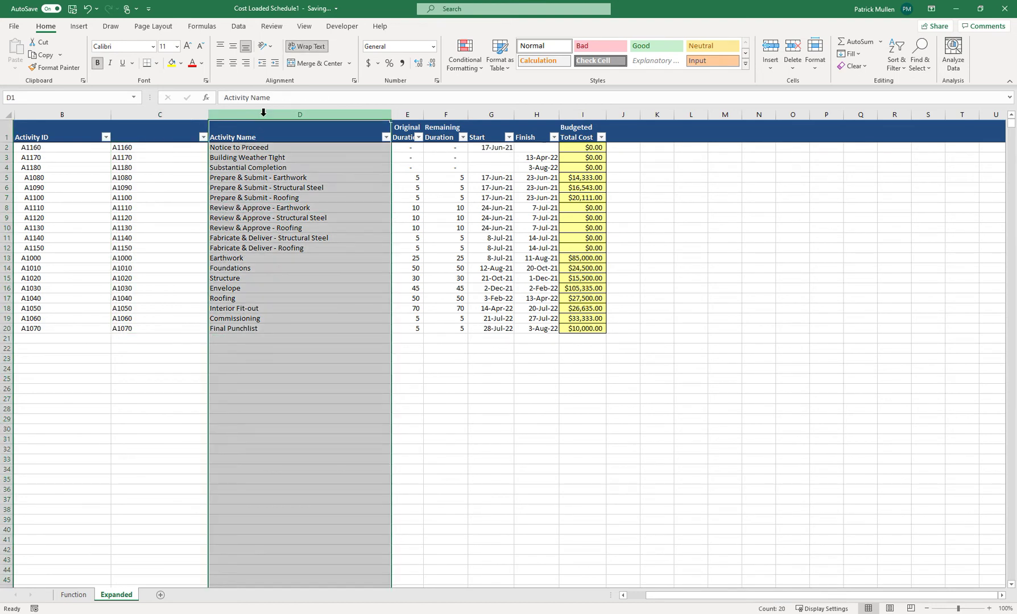
right_click(264, 114)
left_click(291, 218)
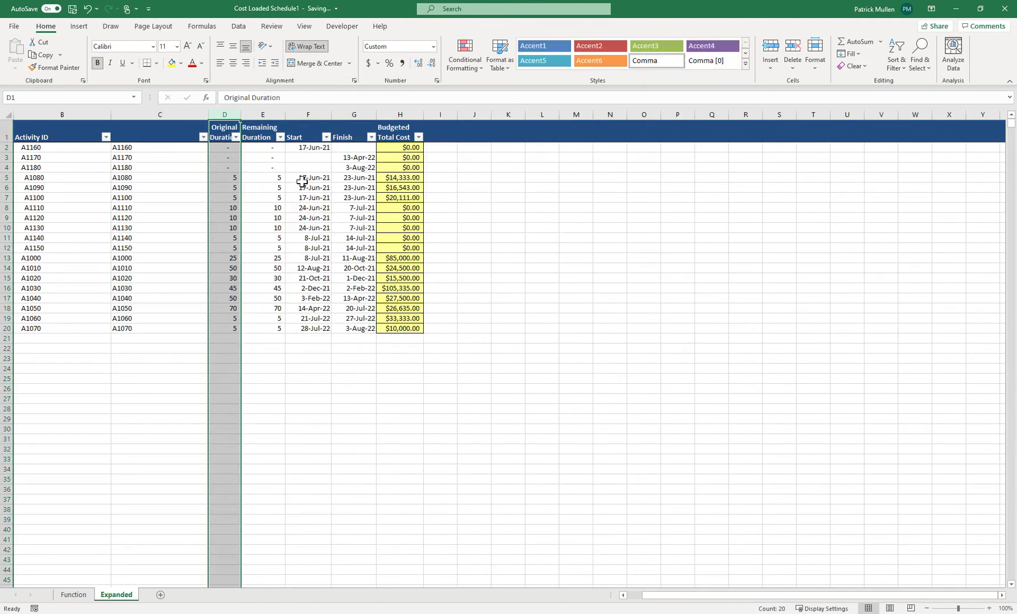
left_click_drag(226, 115, 350, 112)
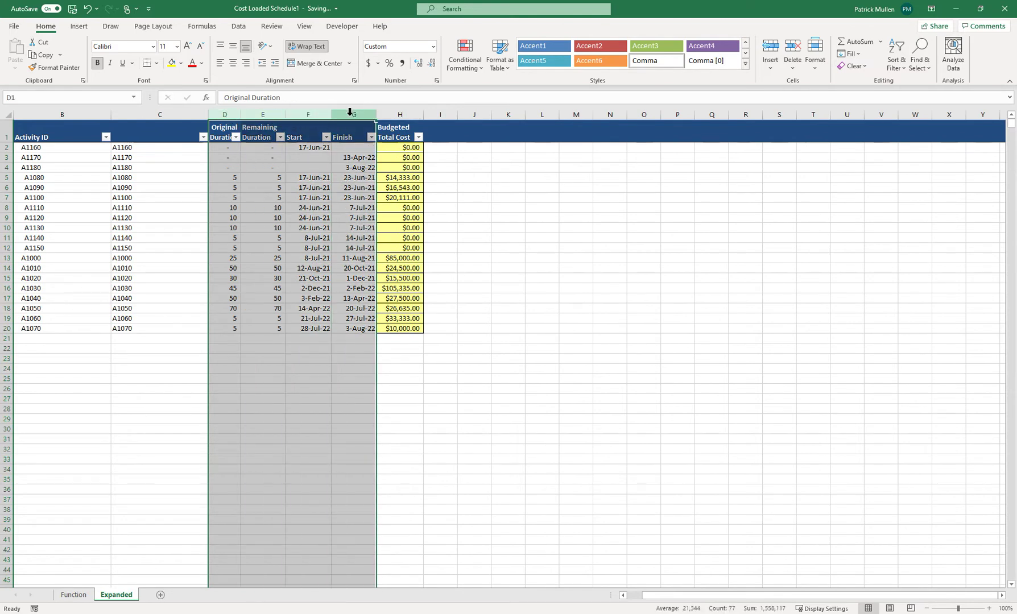
right_click(350, 111)
left_click(379, 218)
left_click(339, 257)
left_click_drag(244, 154, 243, 330)
left_click(314, 309)
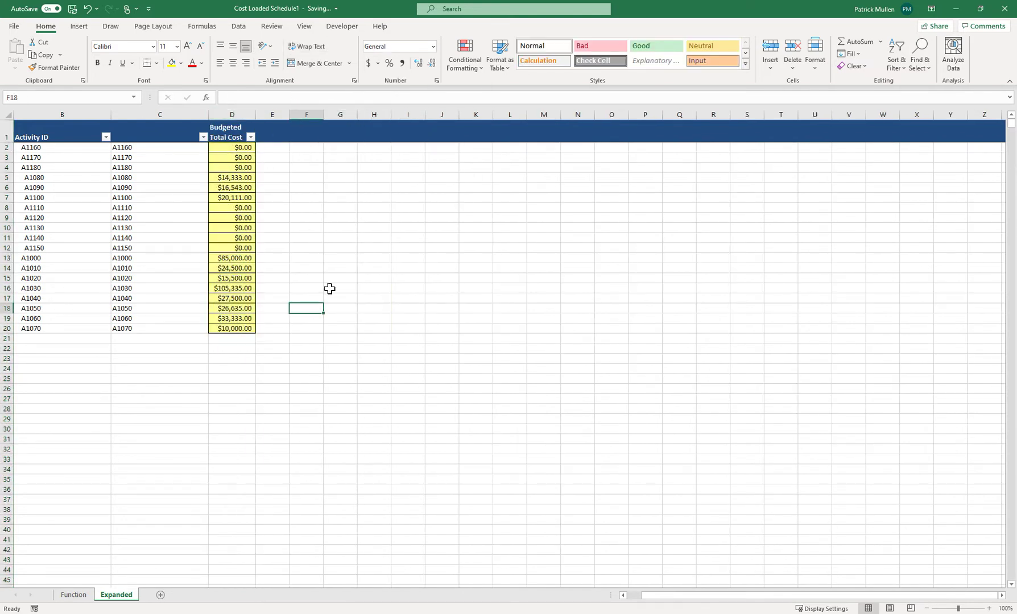
- Delete the $0.00 activities in rows 2 to 4 and 8 to 12
mouse_move(6, 148)
left_mouse_down()
mouse_move(7, 186)
mouse_move(7, 167)
left_mouse_up()
left_click_drag(5, 209, 8, 248)
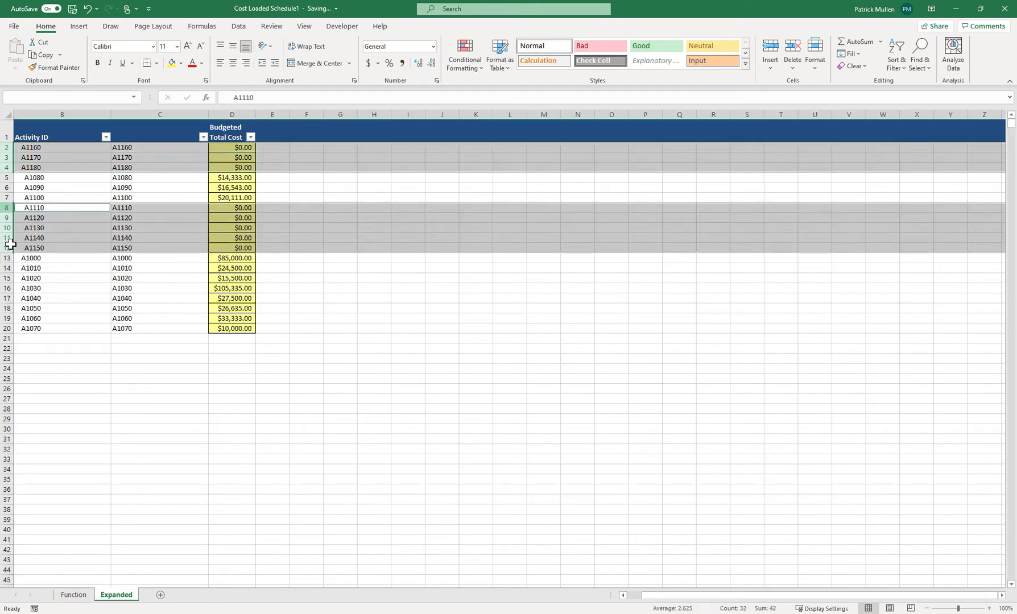
right_click(62, 225)
left_click(106, 347)
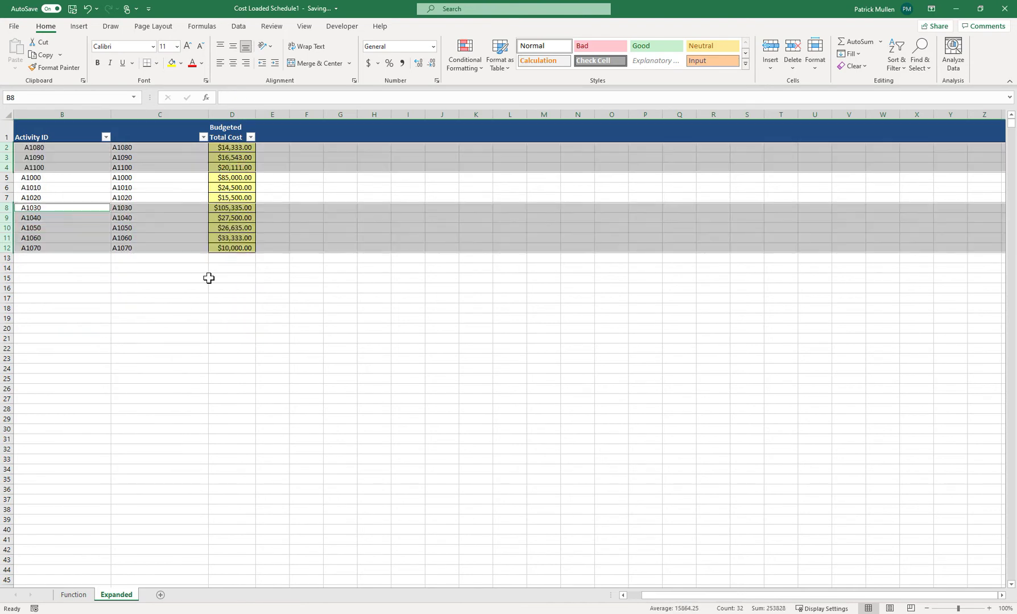
left_click(189, 227)
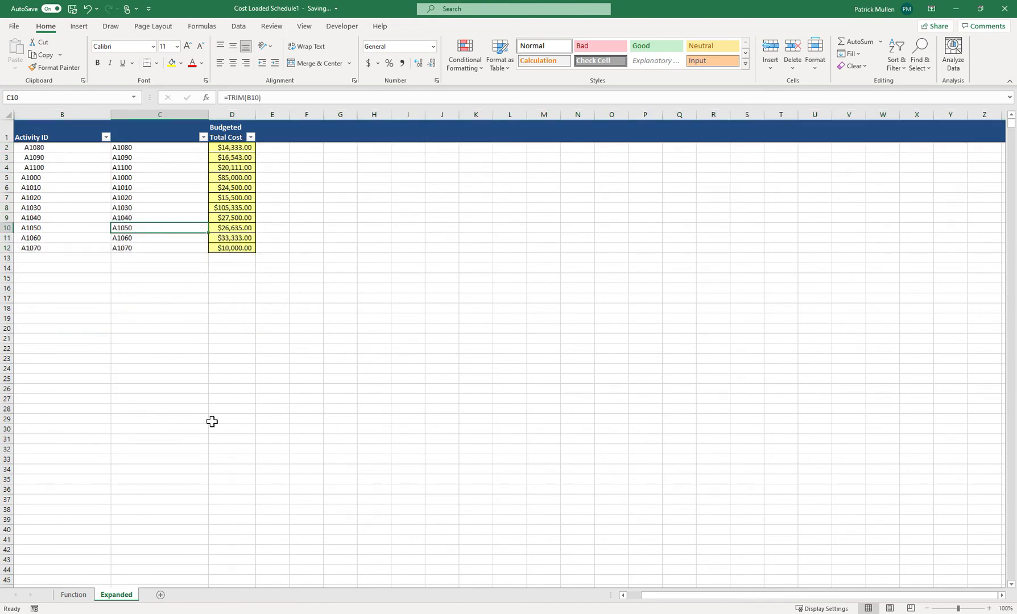
- Copy the trimmed activity IDs in C2:C12 and paste them as values from A4 in TASKRSRC of BL1-Activity Resource Assignments
left_click_drag(181, 149, 238, 245)
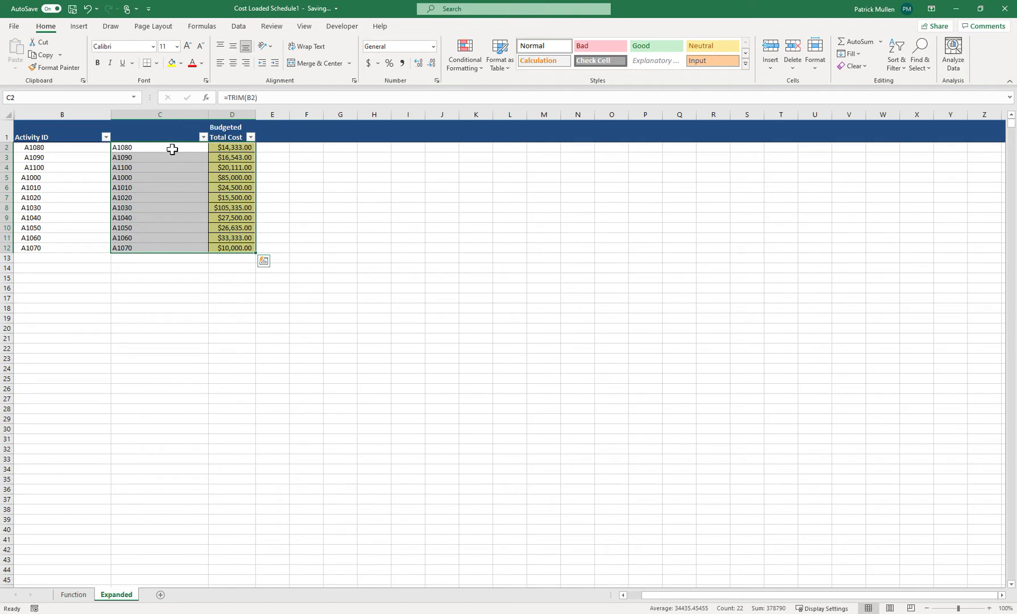
left_click_drag(172, 149, 157, 248)
key("ctrl+c")
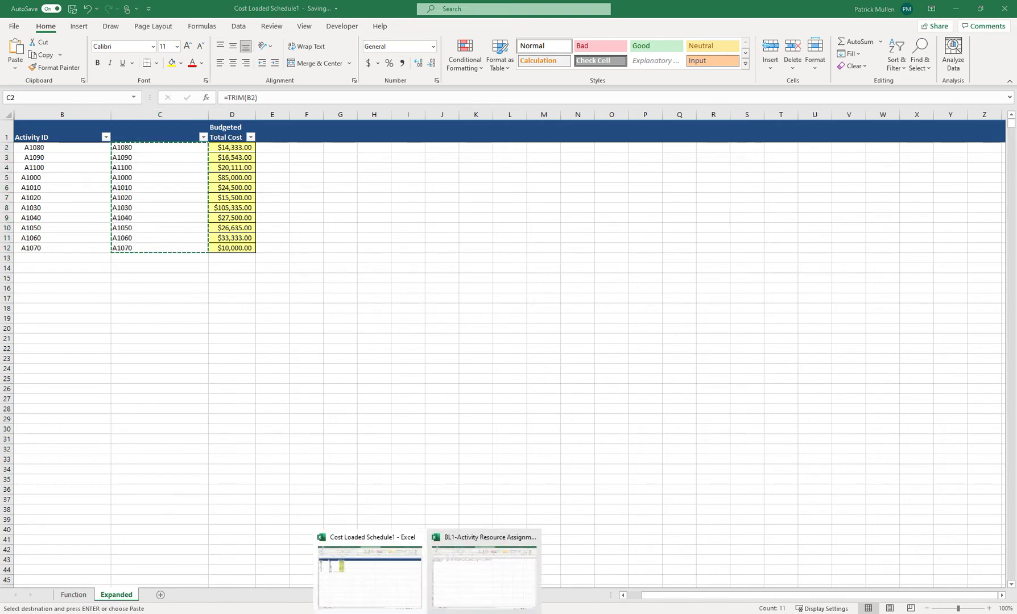
left_click(454, 596)
left_click(34, 155)
right_click(34, 155)
left_click(72, 211)
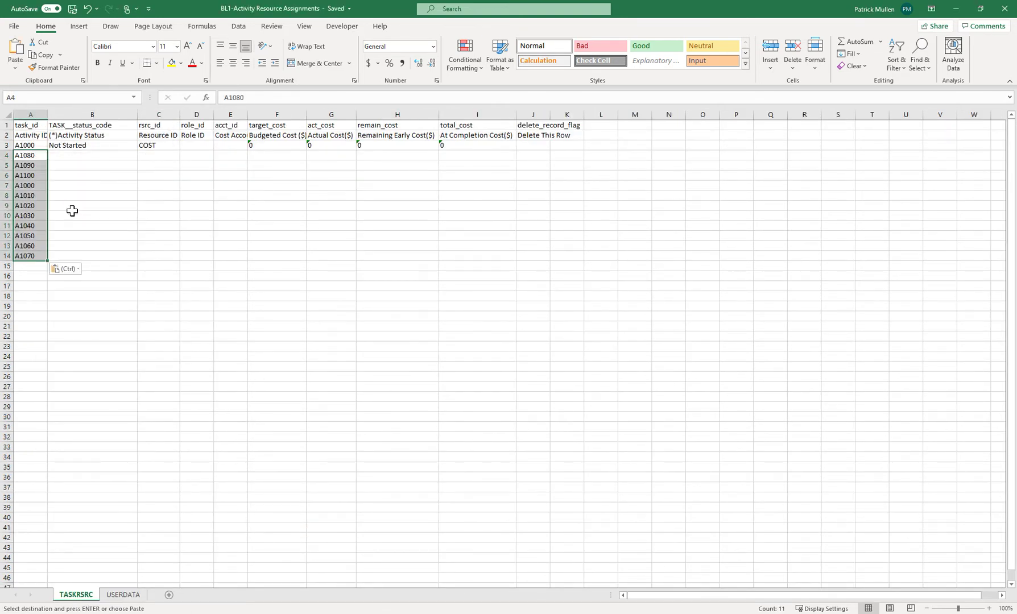
right_click(39, 156)
left_click(81, 212)
left_click_drag(31, 155, 38, 254)
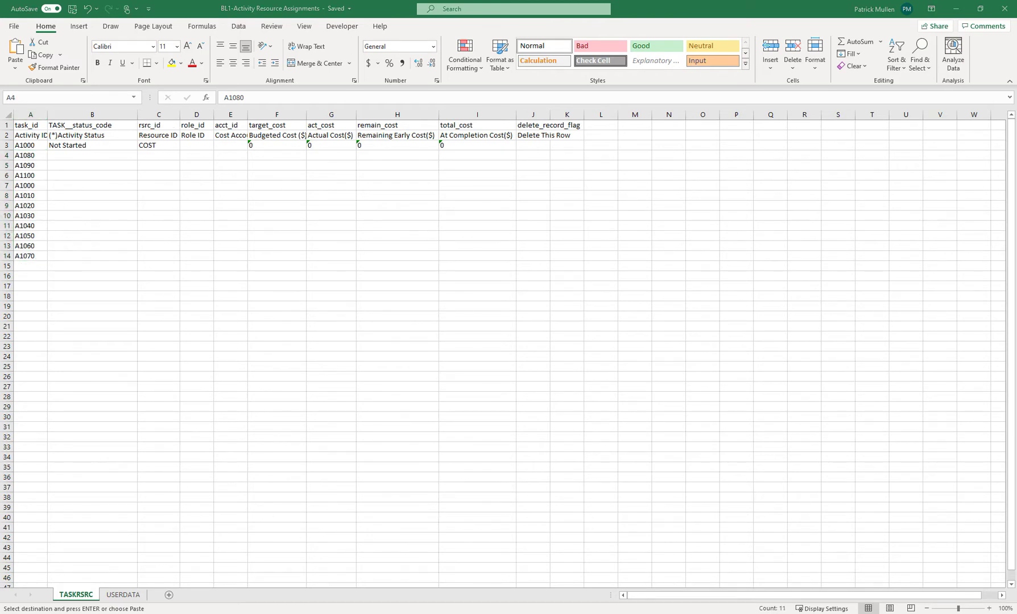
- Copy the Budgeted Total Cost values D2:D12 from Cost Loaded Schedule1 and paste them as values from F4 in TASKRSRC
mouse_move(410, 612)
left_click(404, 592)
left_click_drag(217, 147, 228, 244)
key("ctrl+c")
mouse_move(409, 612)
left_click(456, 592)
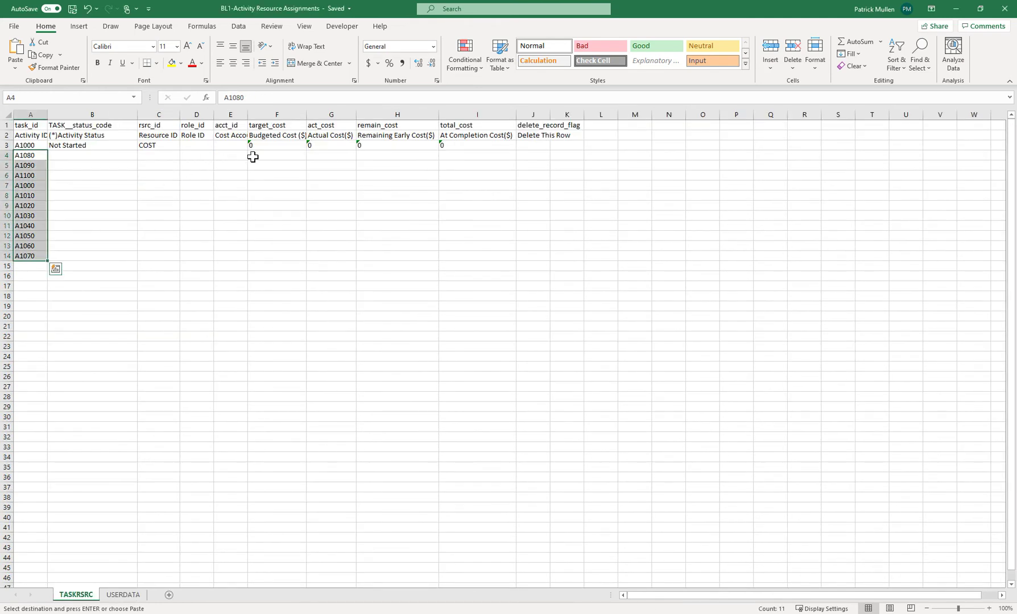
left_click(260, 157)
right_click(261, 155)
left_click(295, 209)
left_click_drag(282, 153, 284, 256)
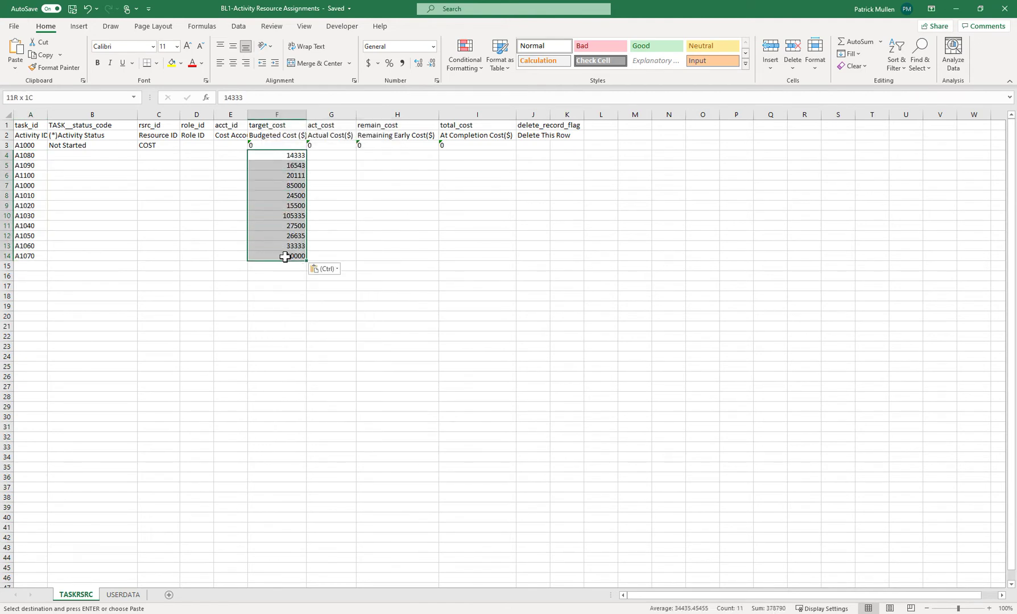
left_click_drag(30, 153, 35, 260)
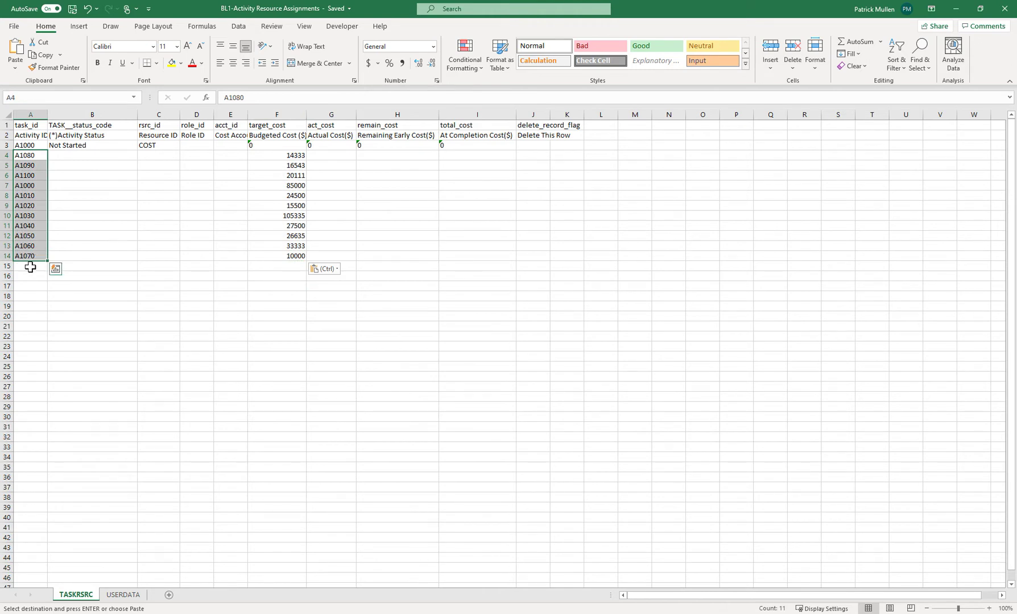
left_click(149, 225)
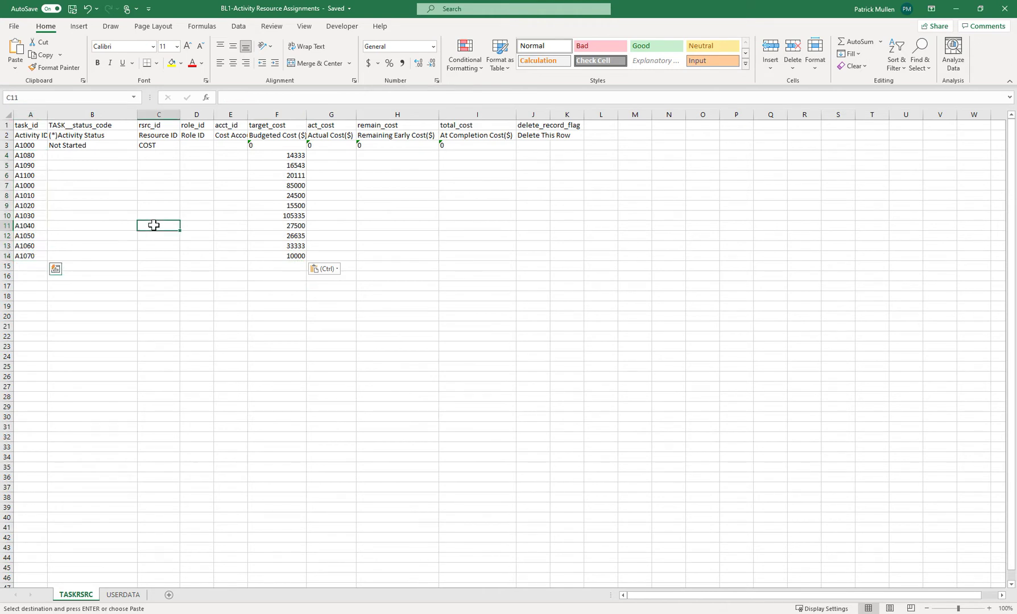
- Delete the TASK__status_code, role_id and acct_id columns from TASKRSRC
left_click(94, 114)
left_click(203, 114, "ctrl")
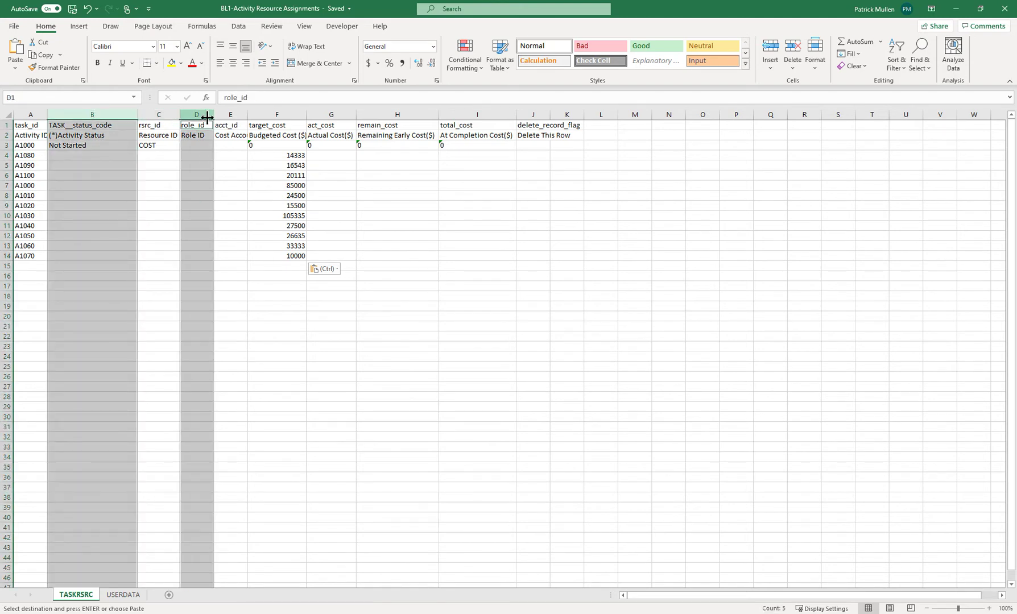
left_click(230, 114, "ctrl")
right_click(231, 116)
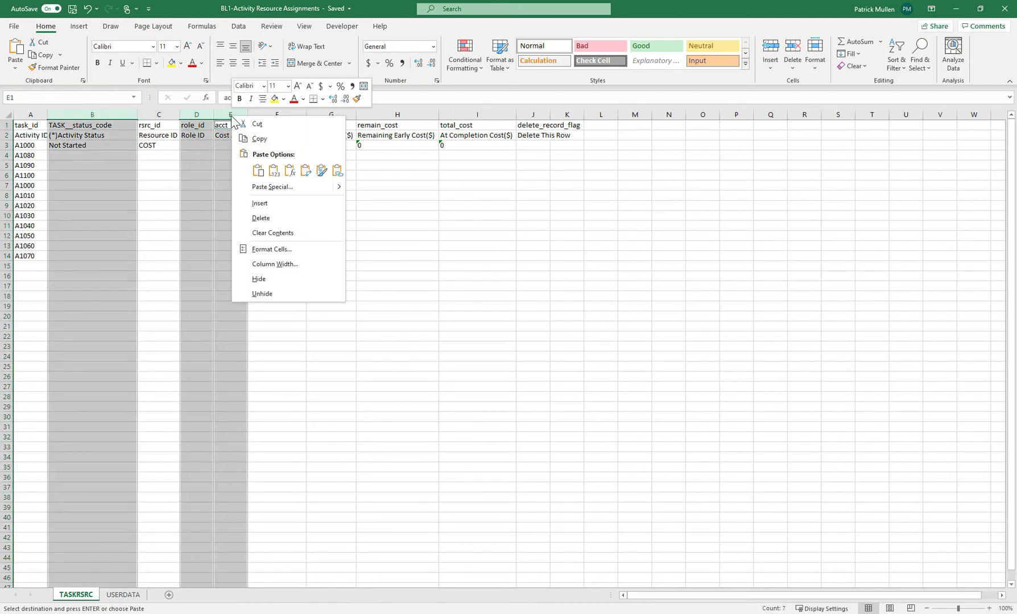
left_click(292, 219)
left_click(292, 218)
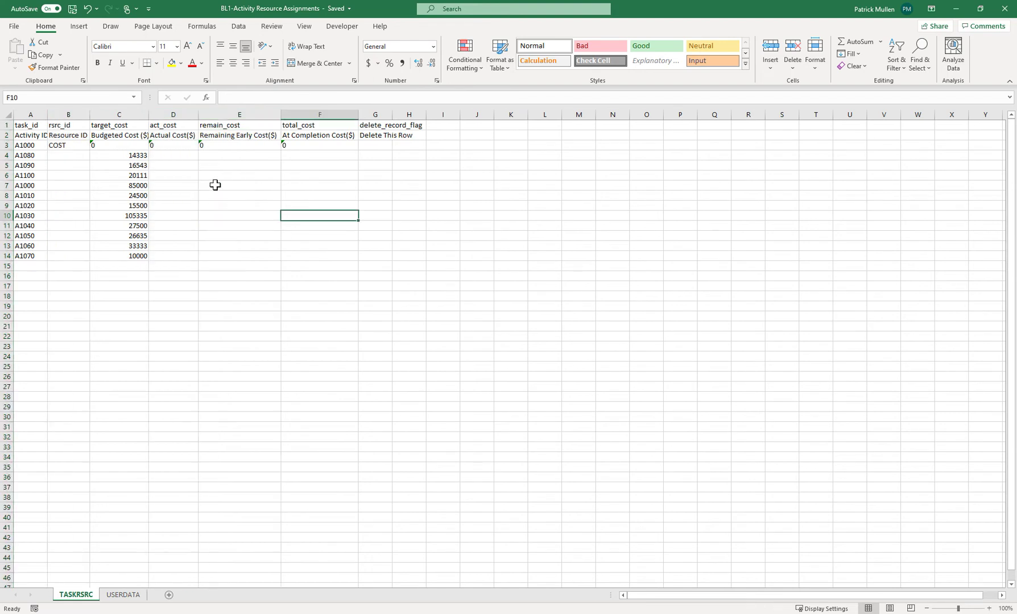
left_click(260, 236)
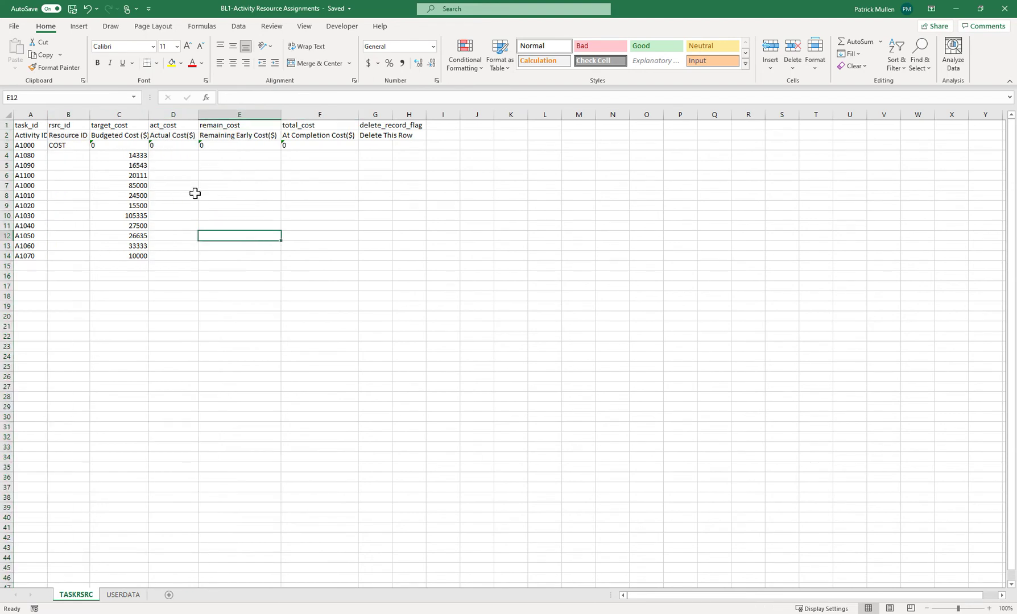
- Copy the resource ID COST from B3 into B4:B14 for all the pasted activities
left_click(71, 146)
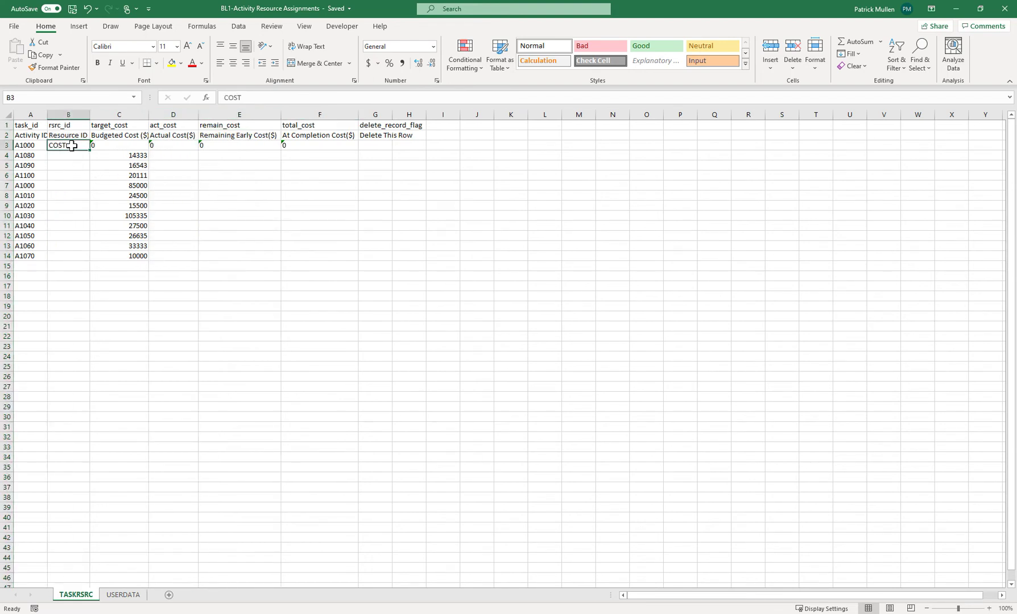
key("ctrl+c")
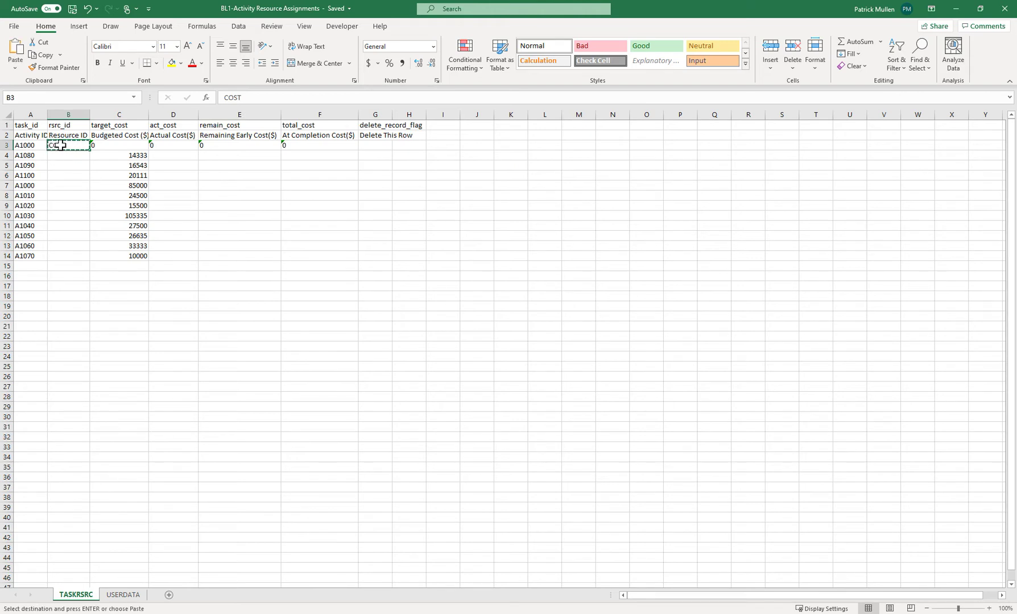
left_click_drag(69, 155, 77, 261)
key("ctrl+v")
left_click_drag(75, 154, 77, 256)
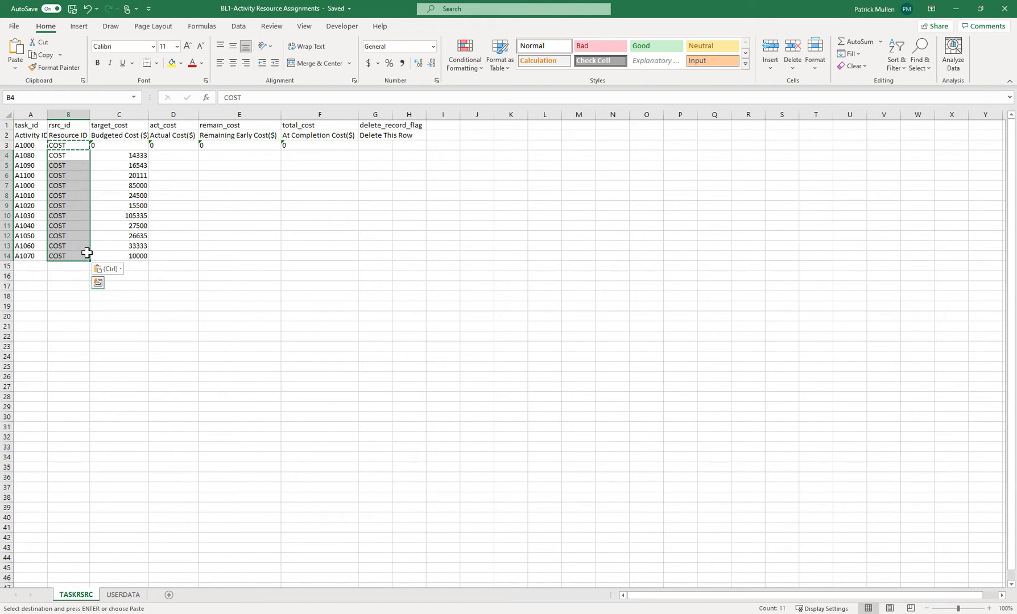
left_click_drag(33, 152, 47, 260)
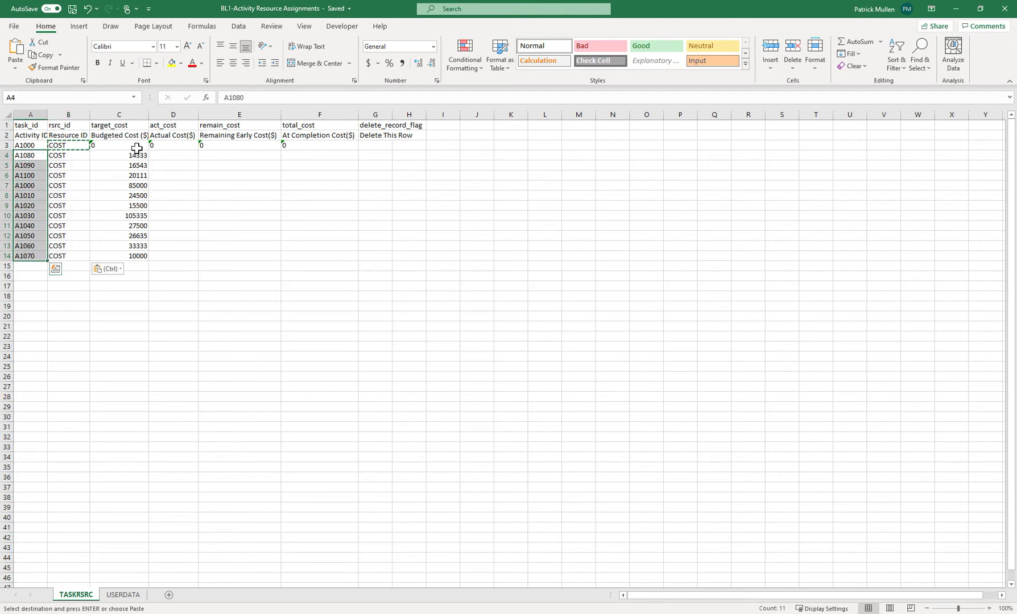
- Enter 0 as the Actual Cost in D4 and D5, and copy it into D6:D14 for the remaining activities
left_click_drag(130, 154, 136, 253)
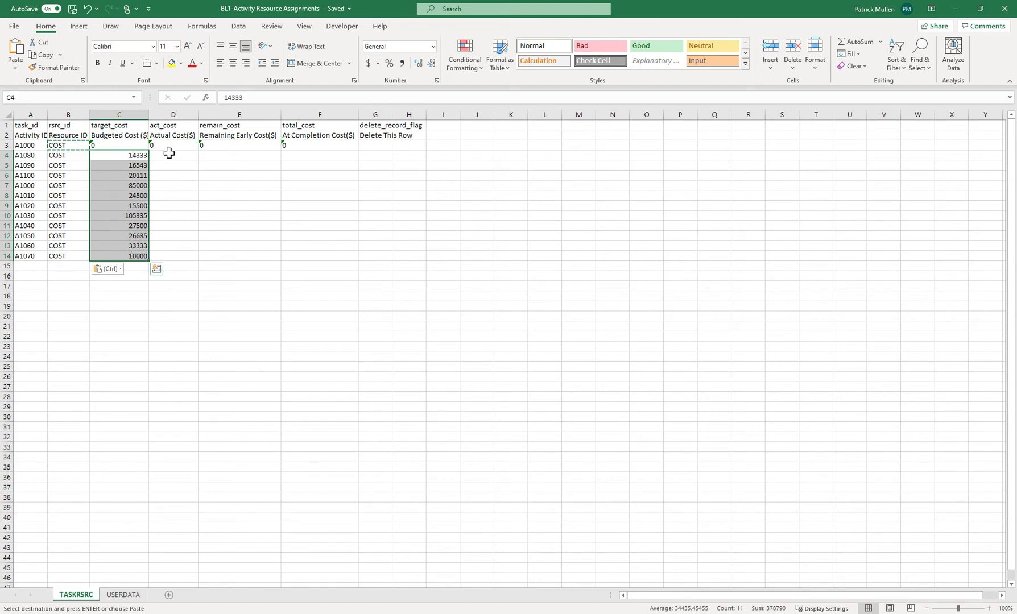
left_click(170, 153)
type("0")
key("Return")
type("0")
key("Return")
left_click(178, 166)
key("ctrl+c")
left_click_drag(178, 176, 178, 255)
key("ctrl+v")
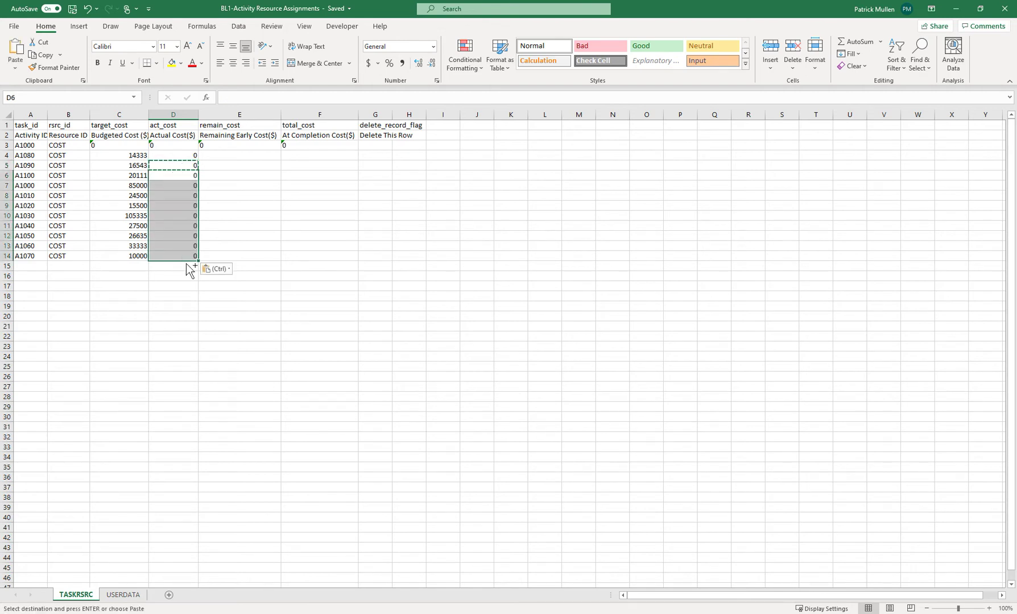
left_click(182, 204)
left_click(182, 165)
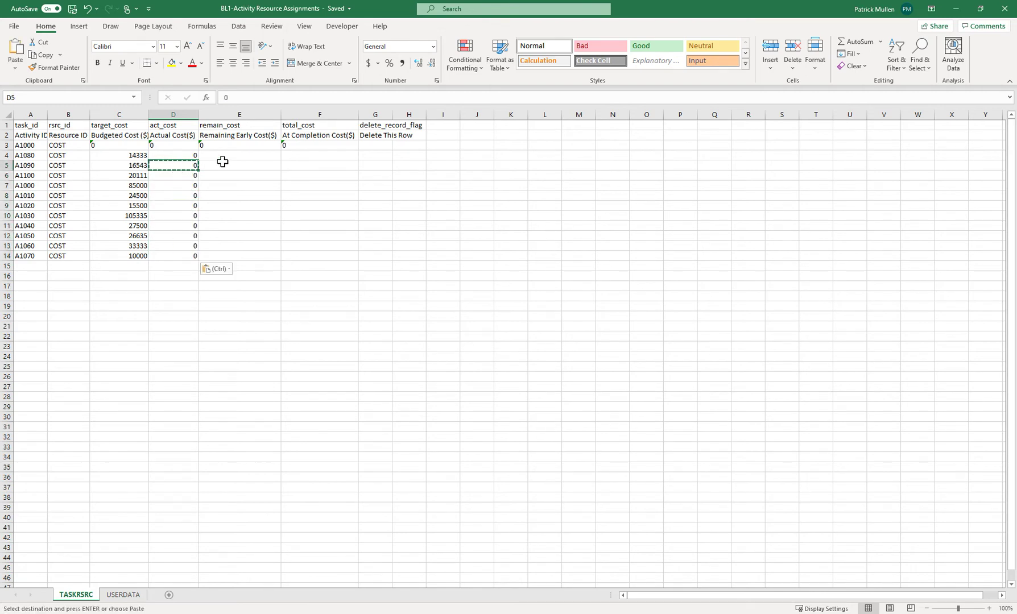
- Copy the budgeted costs in C4:C14 into the Remaining Early Cost cells E4:E14
left_click(234, 136)
left_click_drag(139, 157, 133, 260)
key("ctrl+c")
left_click_drag(211, 154, 221, 252)
key("ctrl+v")
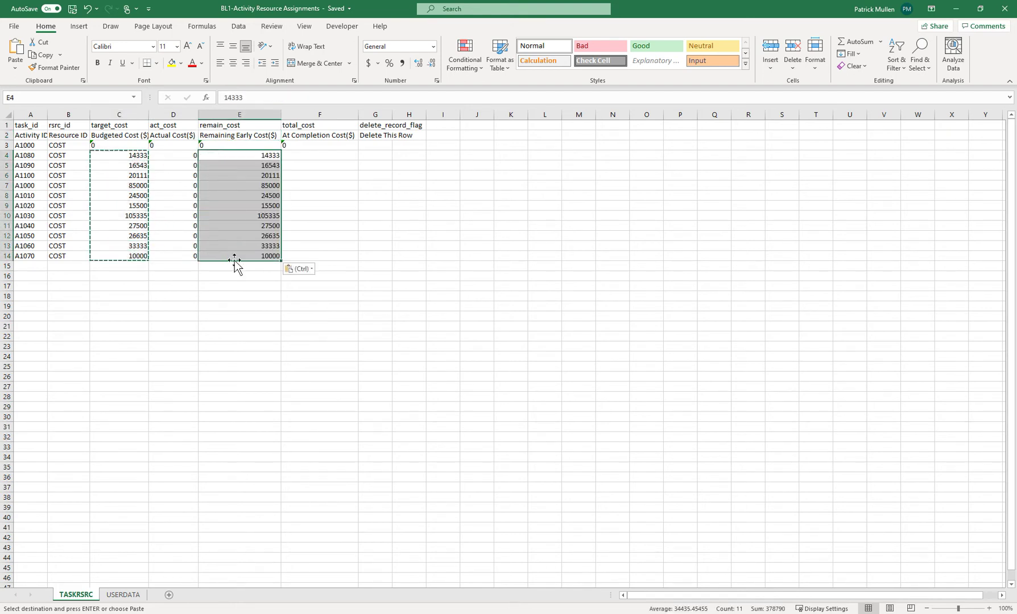
- Copy the remaining costs in E4:E14 into the At Completion Cost column starting at F4, and check the cost column headings
left_click(306, 136)
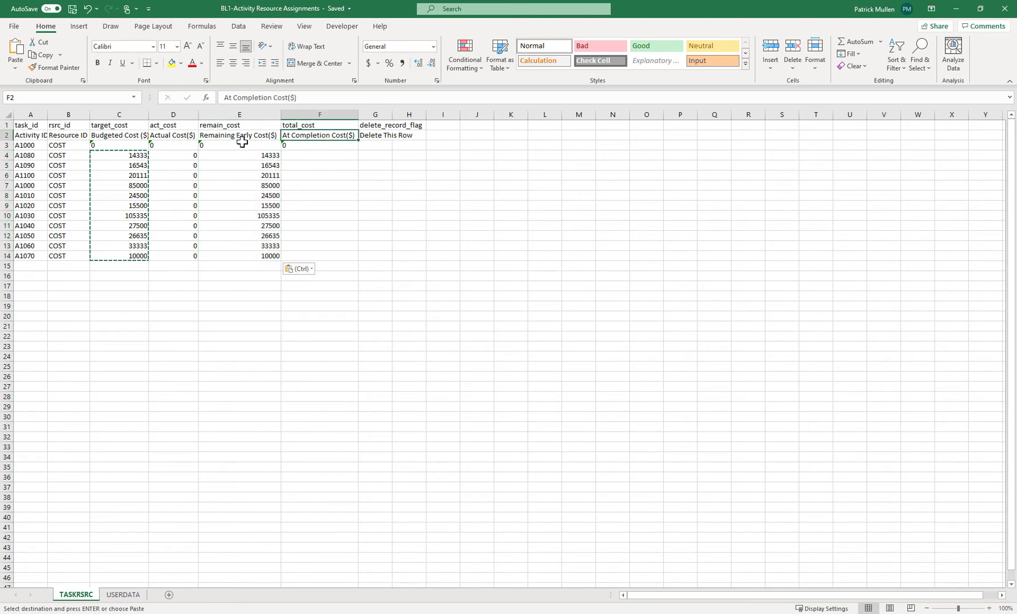
left_click(173, 140)
left_click(235, 135)
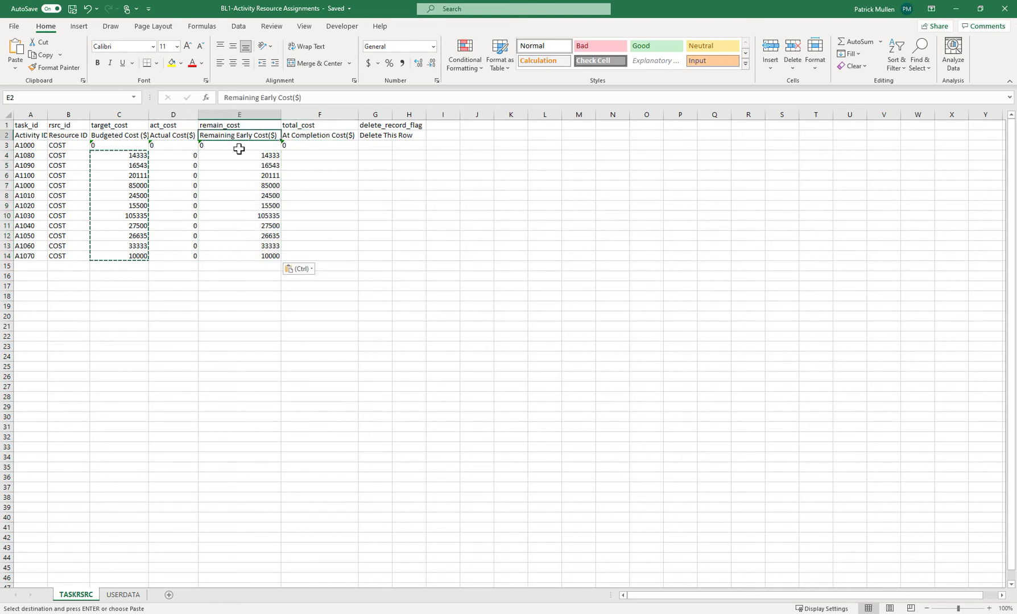
left_click_drag(267, 156, 266, 250)
key("ctrl+c")
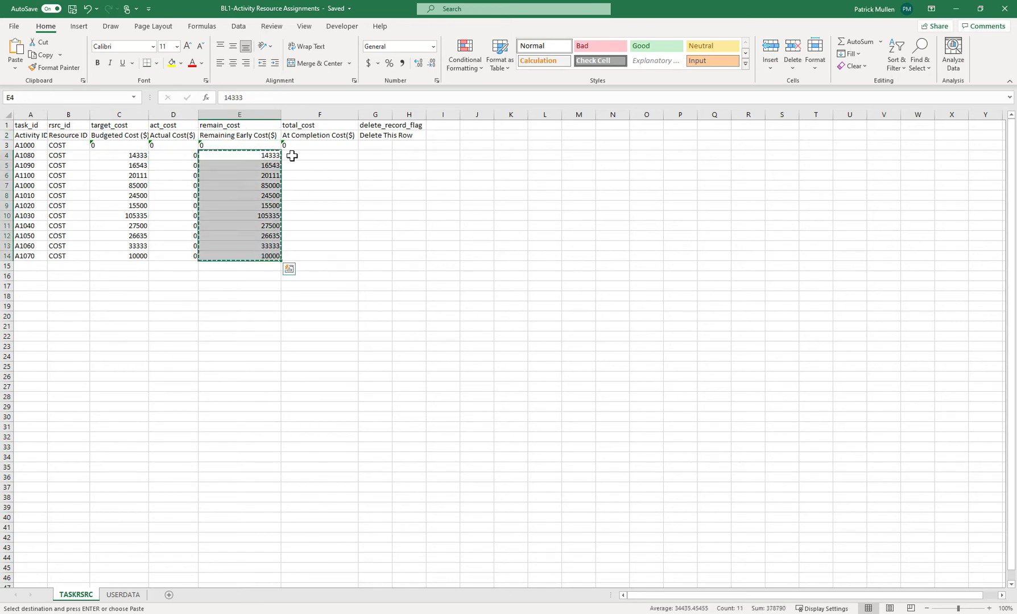
left_click(292, 155)
key("ctrl+v")
left_click(423, 206)
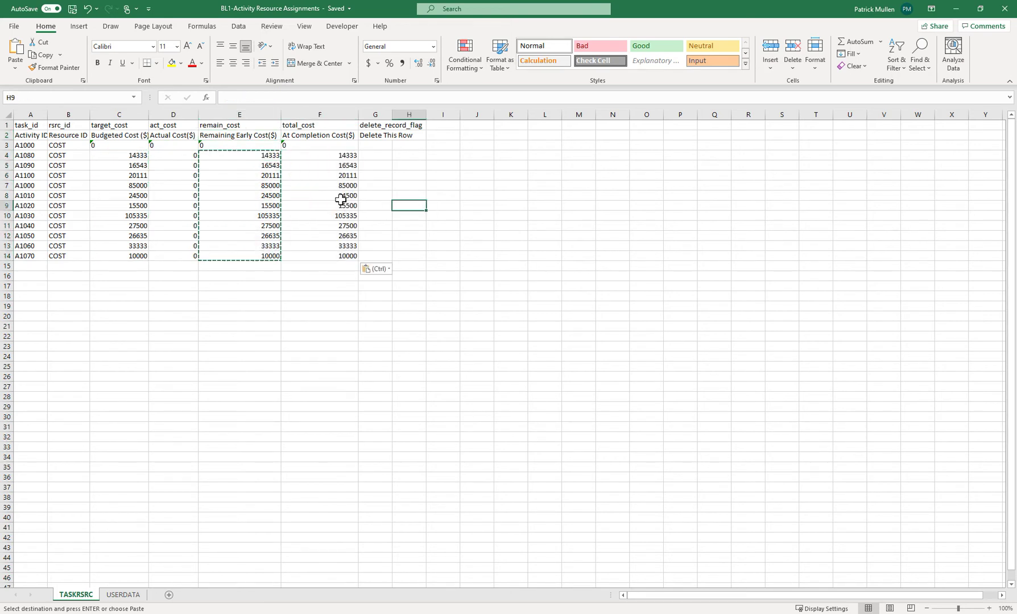
left_click(113, 136)
left_click(187, 136)
left_click(236, 136)
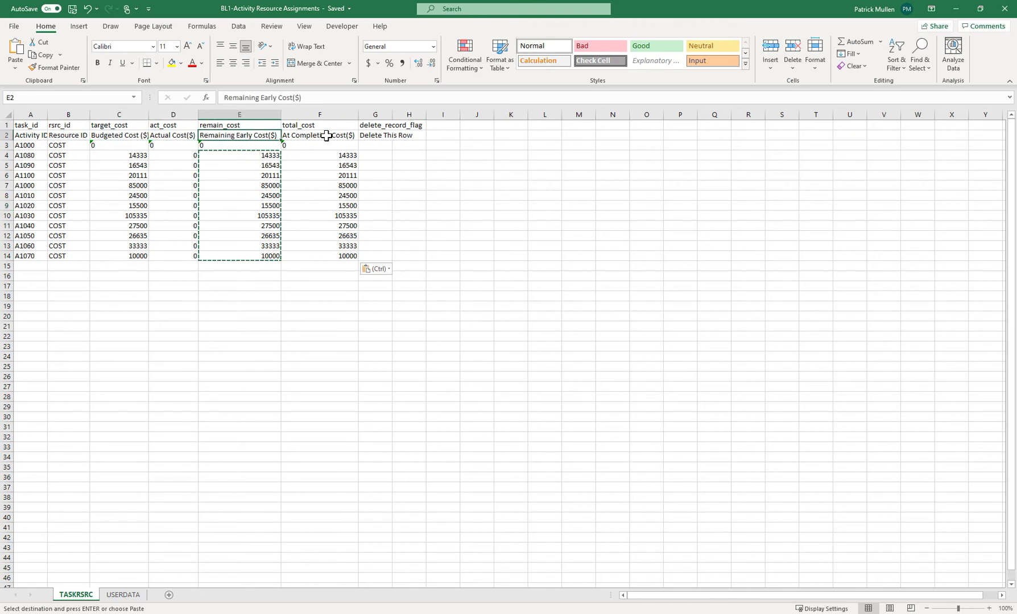
left_click(326, 135)
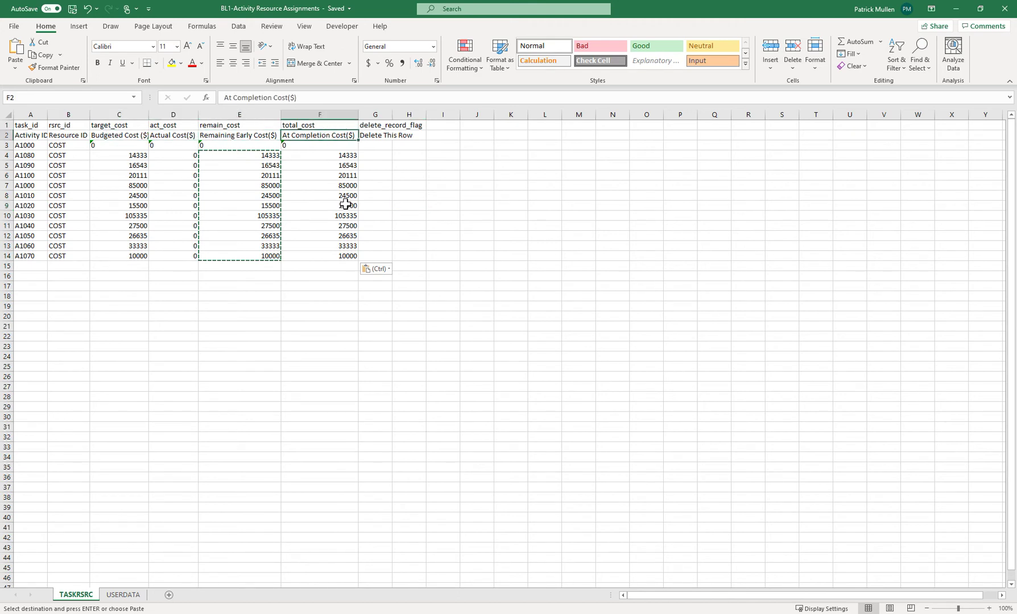
- Delete the originally exported A1000 placeholder record in row 3 of TASKRSRC
left_click(2, 145)
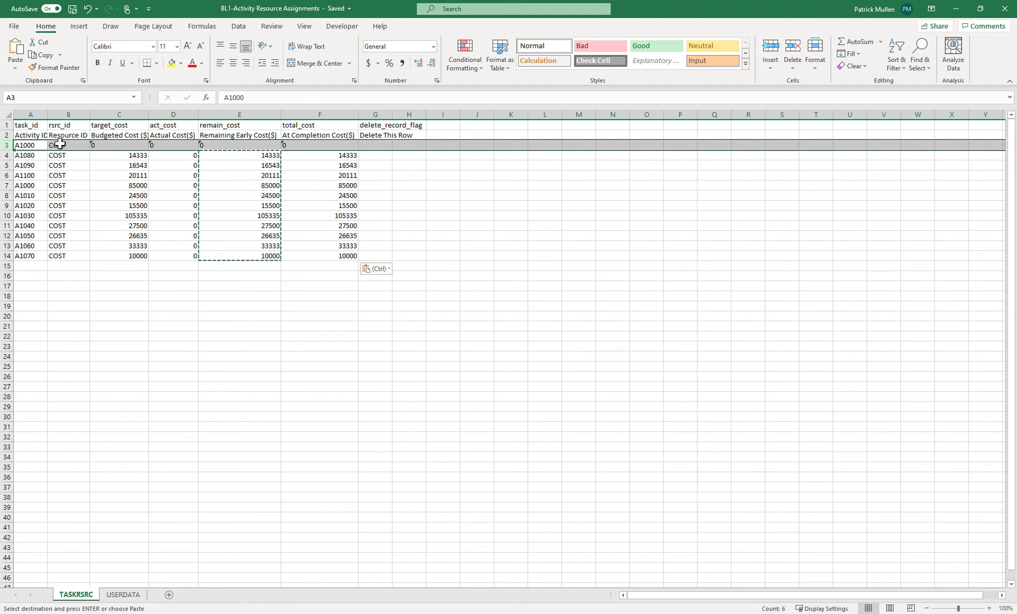
left_click(32, 145)
left_click(64, 146)
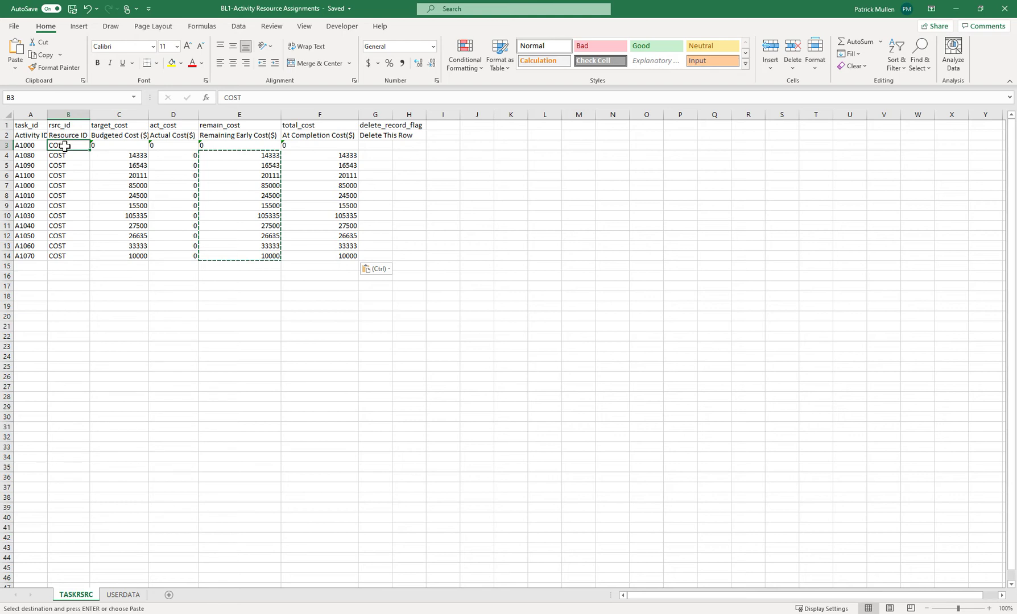
left_click_drag(69, 155, 78, 256)
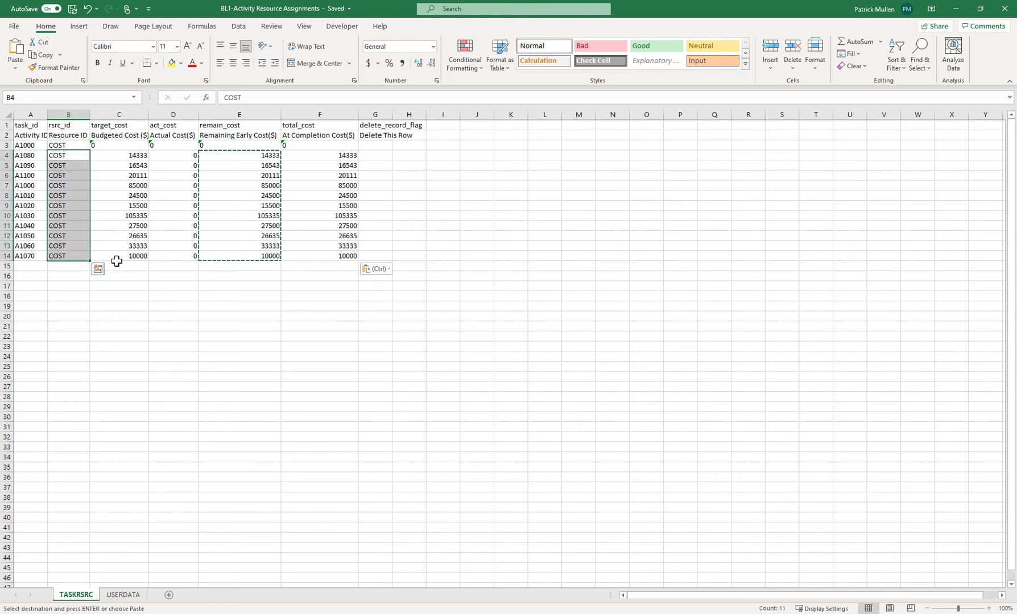
right_click(9, 146)
left_click(69, 247)
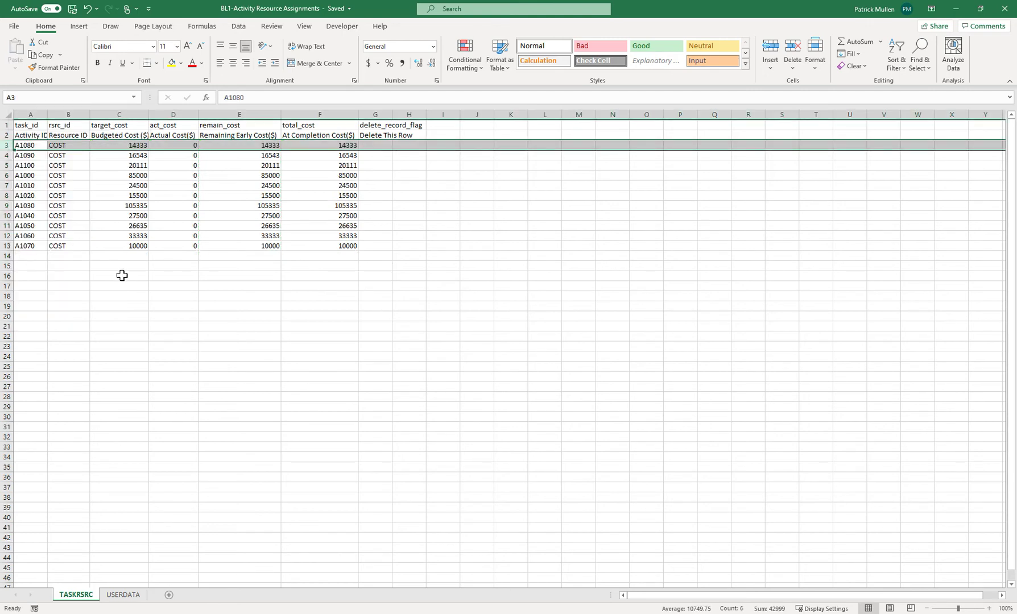
left_click(117, 276)
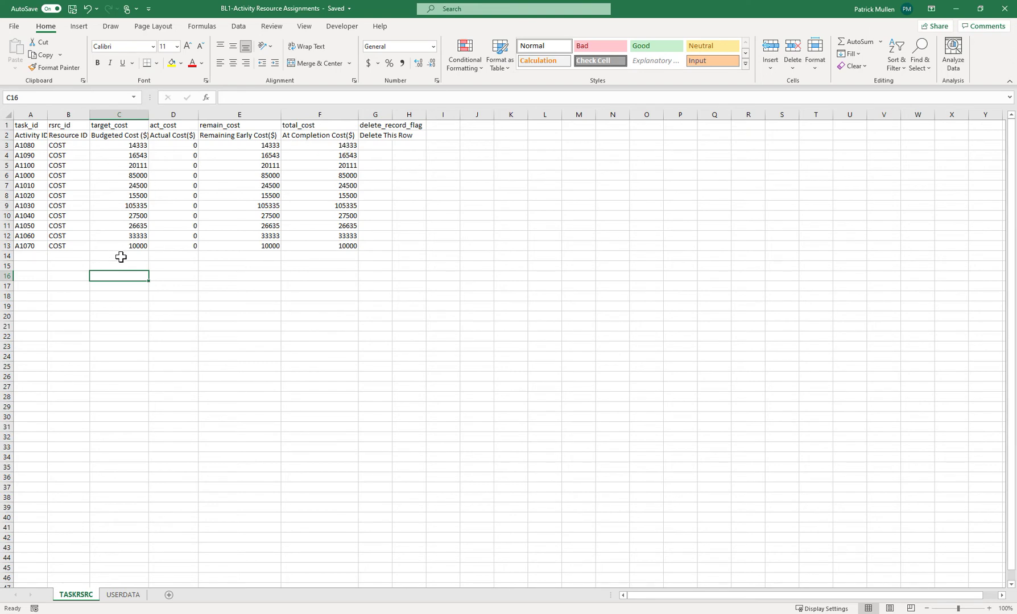
- Review the Activity ID, Resource ID and cost columns in rows 3 to 13 of TASKRSRC before importing
left_click(27, 144)
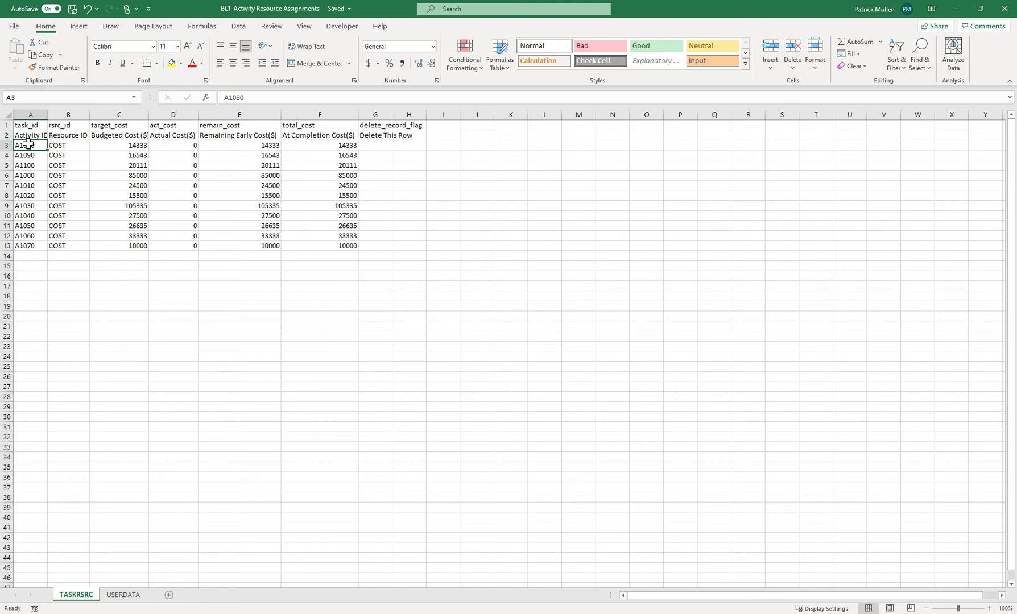
left_click_drag(39, 147, 38, 246)
key("ctrl+v")
left_click(69, 145)
left_click_drag(69, 145, 71, 246)
key("ctrl+v")
left_click(22, 145)
left_click(119, 145)
left_click_drag(119, 145, 125, 248)
key("ctrl+v")
left_click(229, 137)
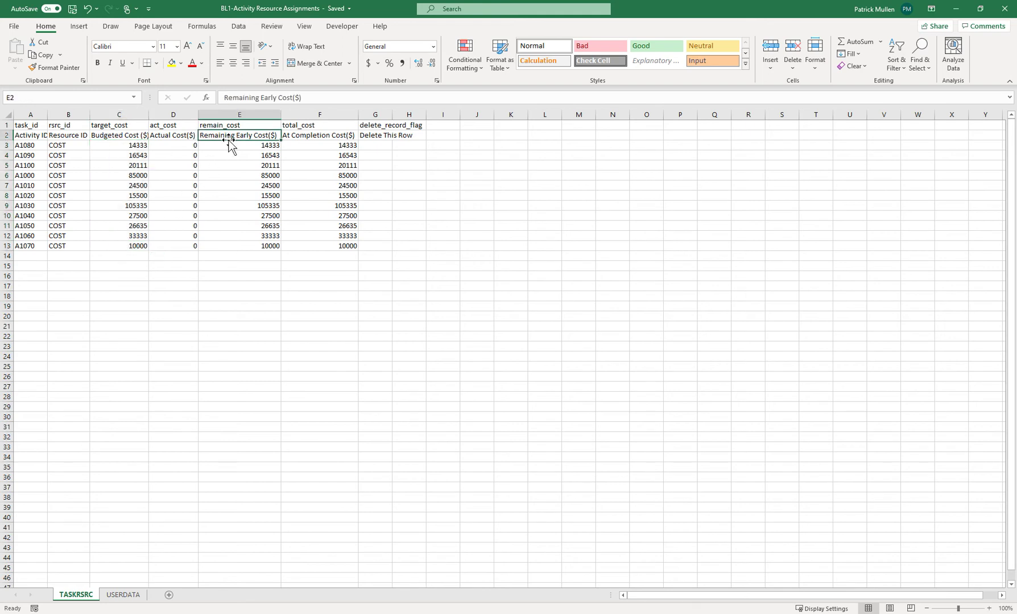
left_click(133, 146)
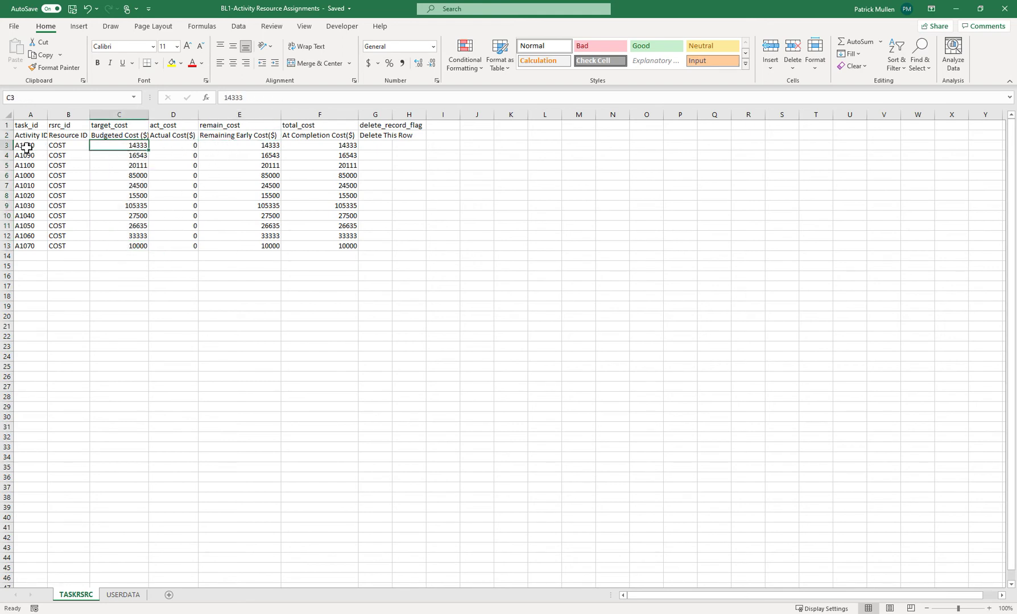
- Save the BL1-Activity Resource Assignments workbook and close it
left_click(120, 296)
left_click(73, 10)
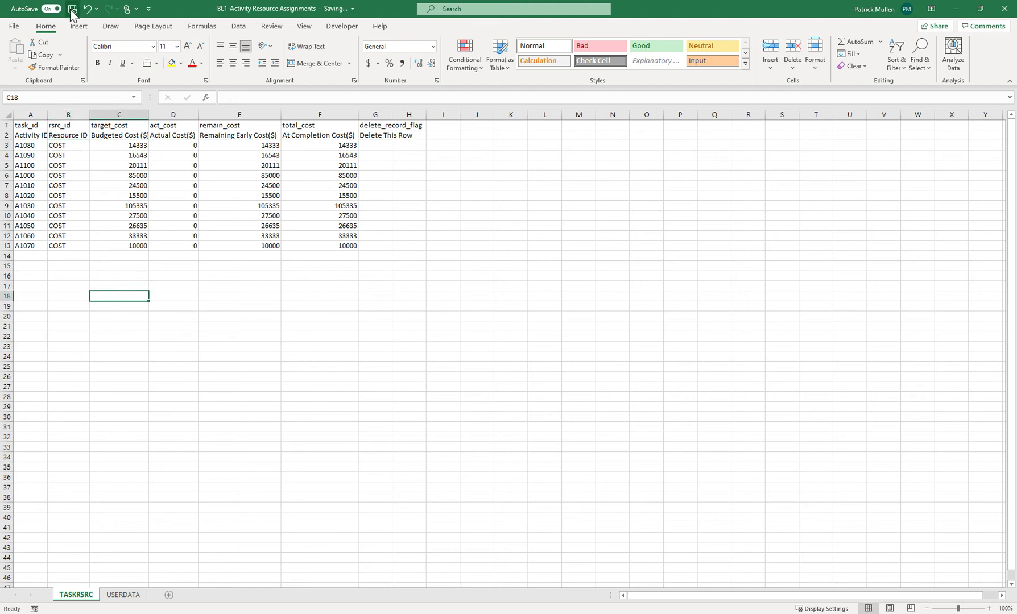
left_click(1005, 10)
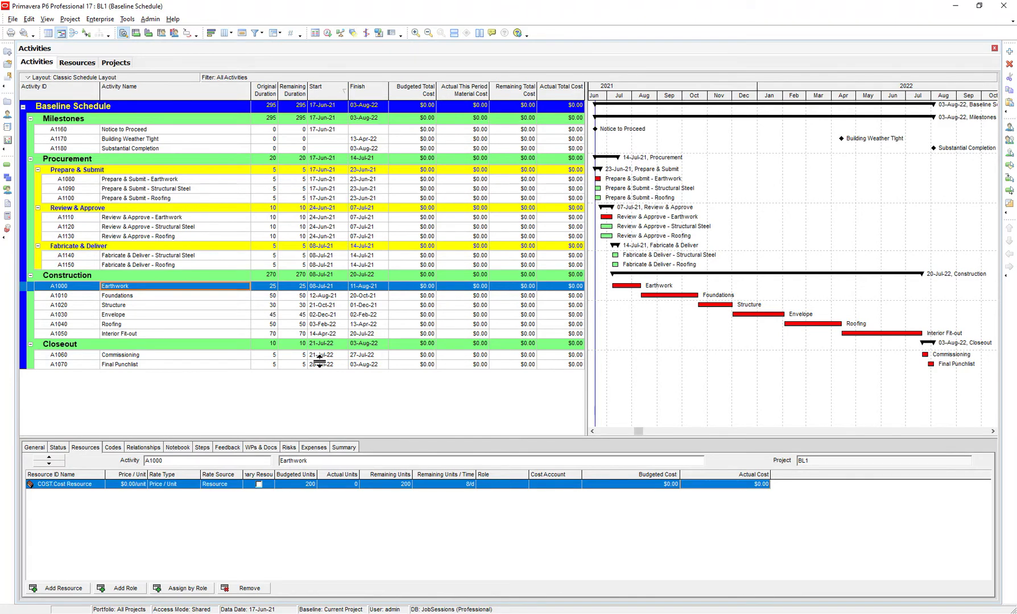
- Start an import in Primavera P6 using the Spreadsheet (XLSX) format
left_click(297, 318)
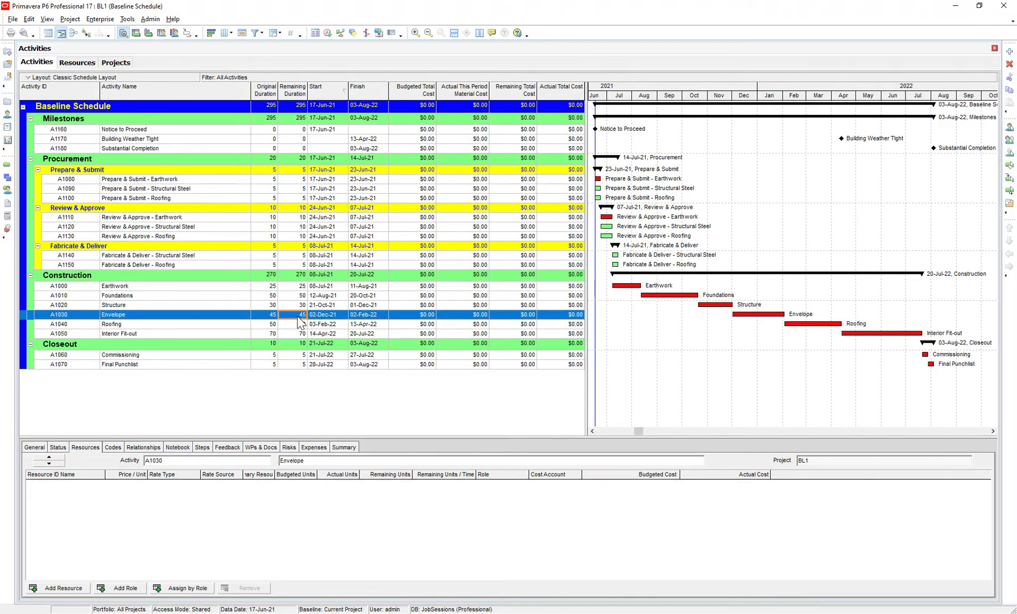
left_click(13, 19)
left_click(72, 126)
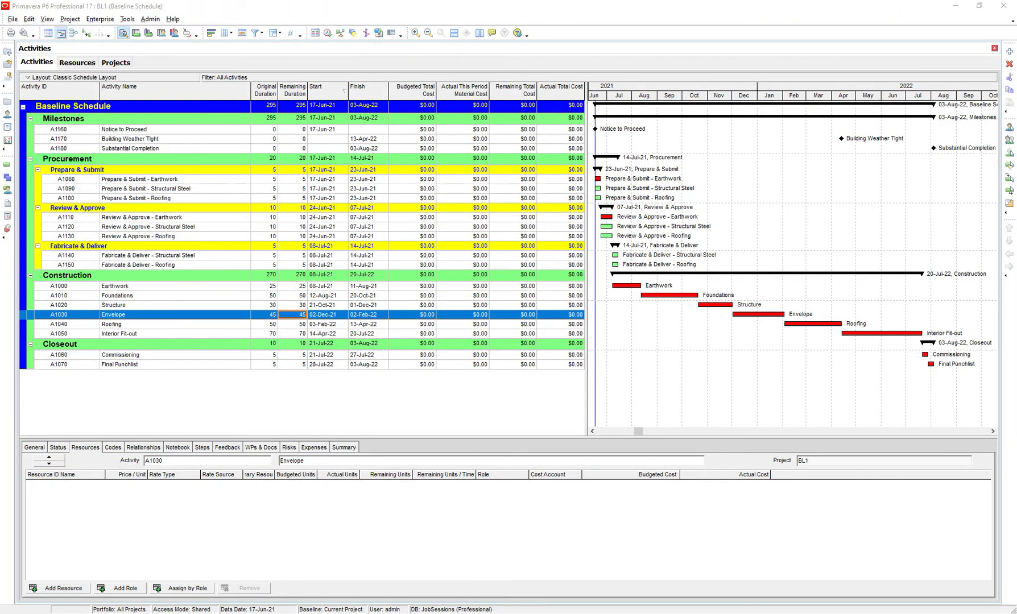
left_click(252, 197)
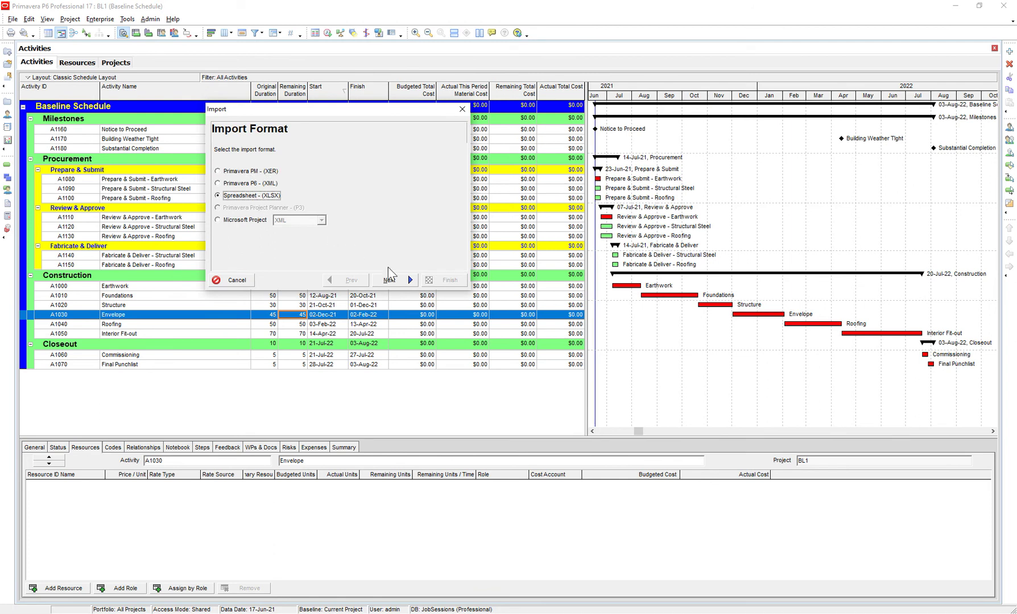
left_click(394, 281)
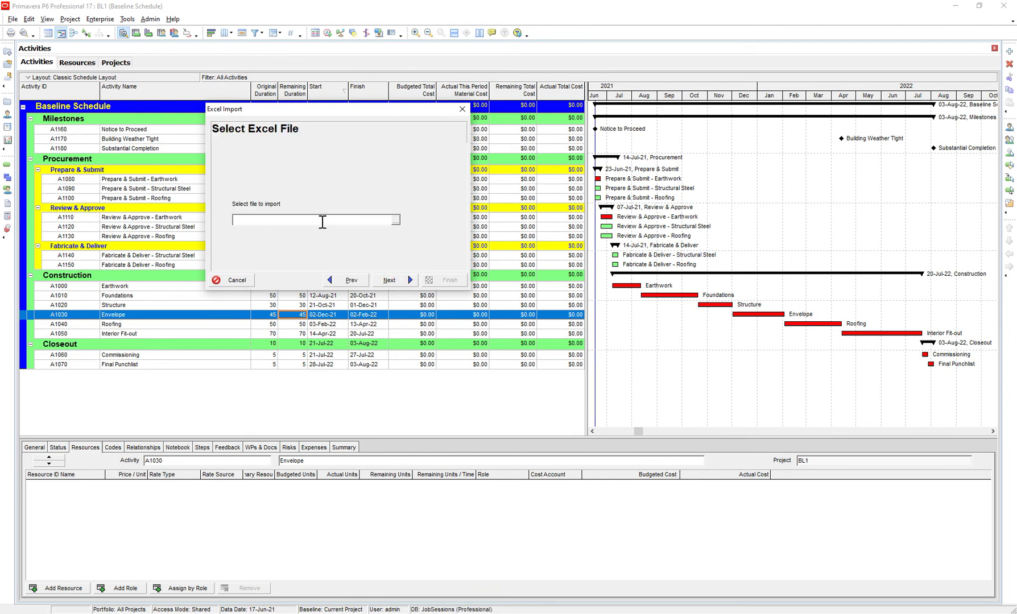
- Choose BL1-Activity Resource Assignments from the J&J Exports folder on OneDrive as the file to import
left_click(396, 220)
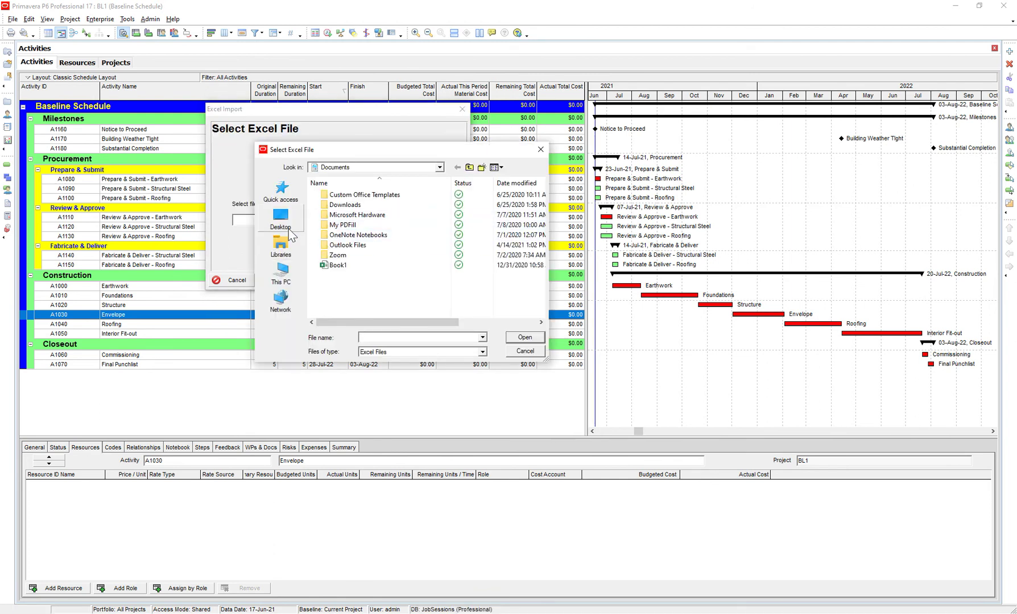
left_click(439, 168)
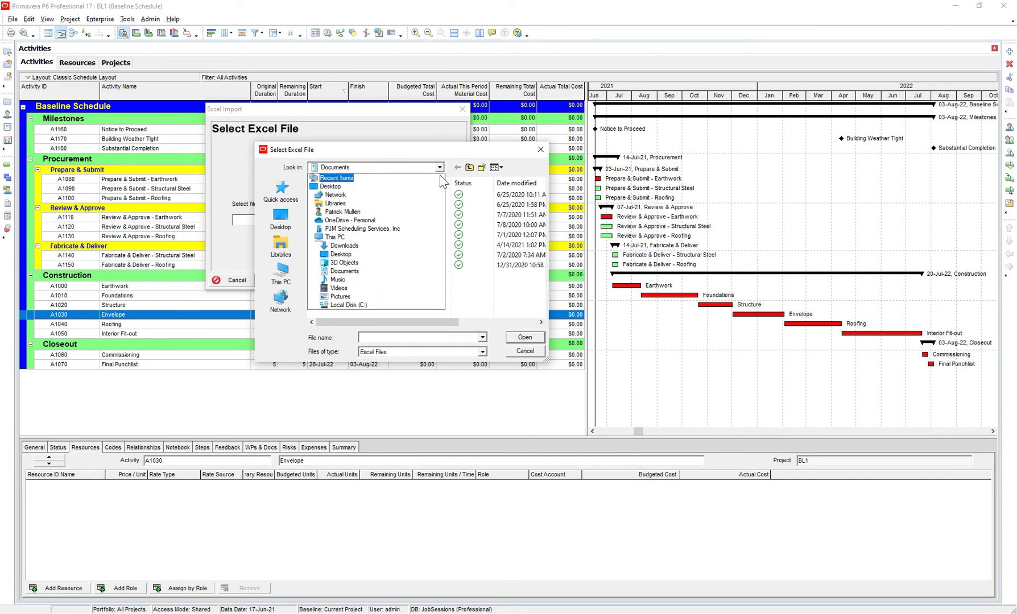
left_click(357, 229)
double_click(359, 237)
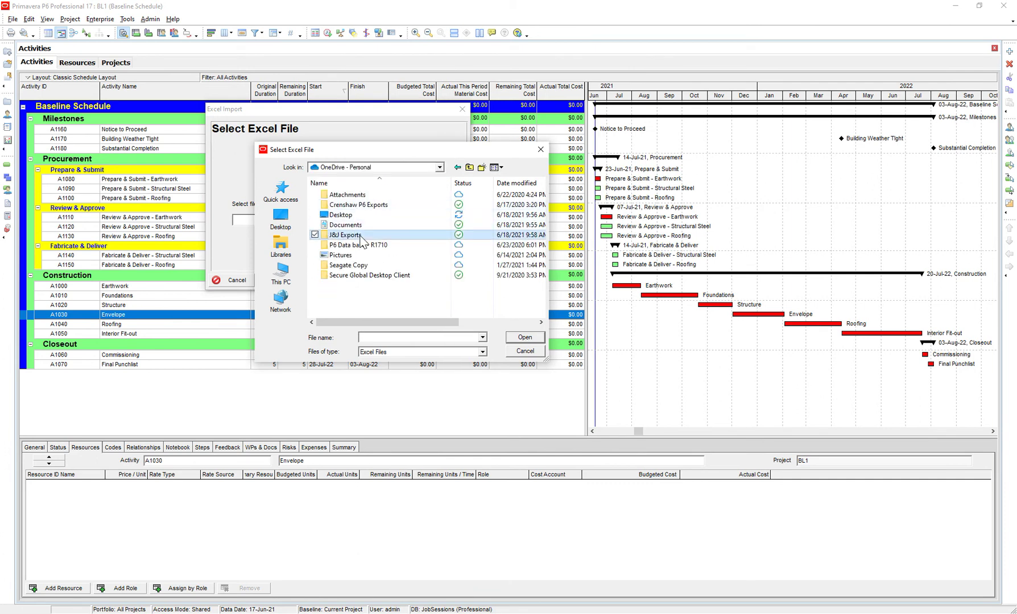
left_click(517, 183)
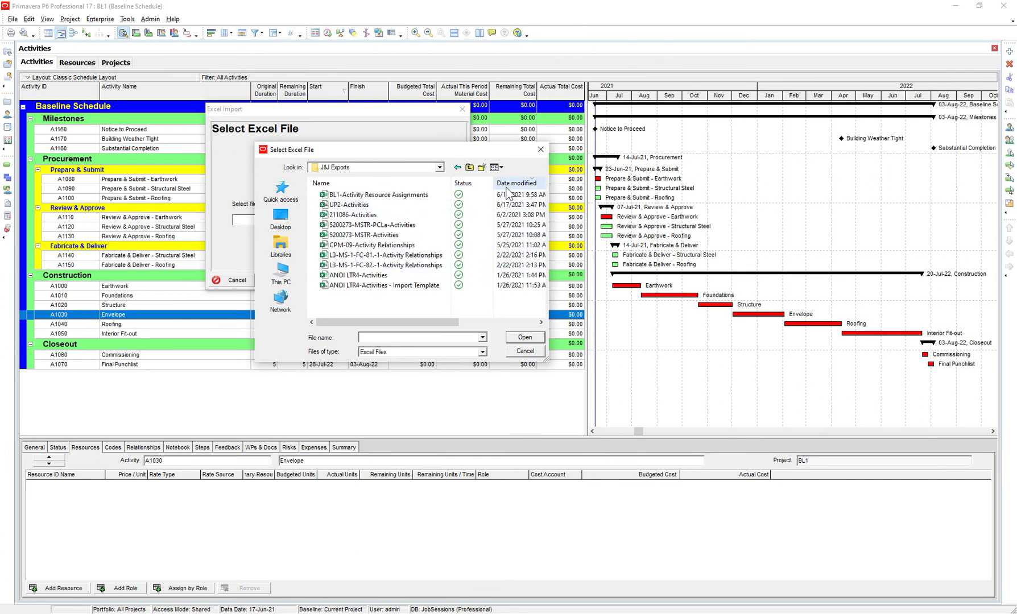
left_click(362, 196)
double_click(354, 196)
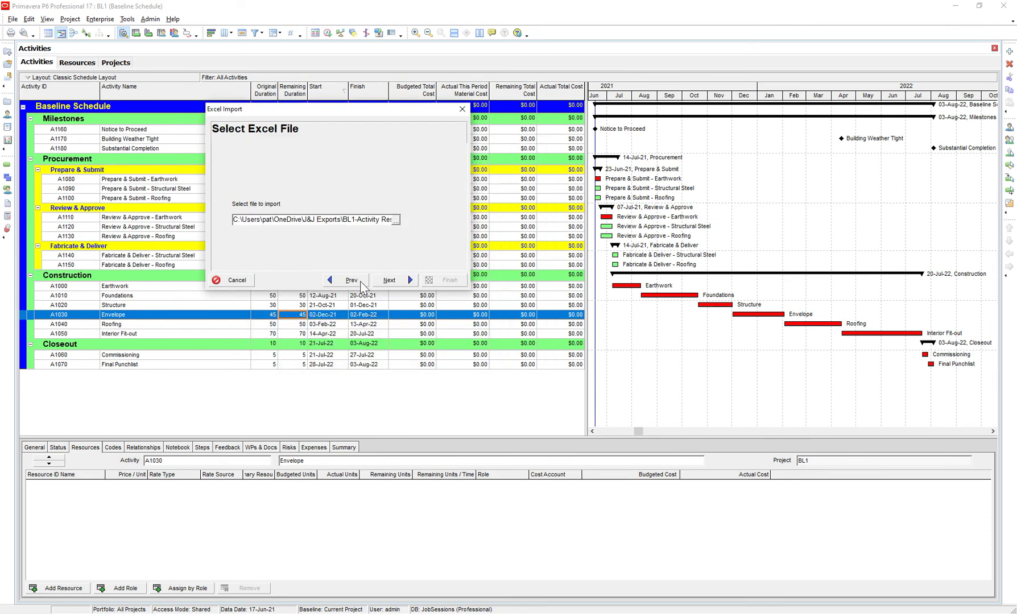
left_click(407, 281)
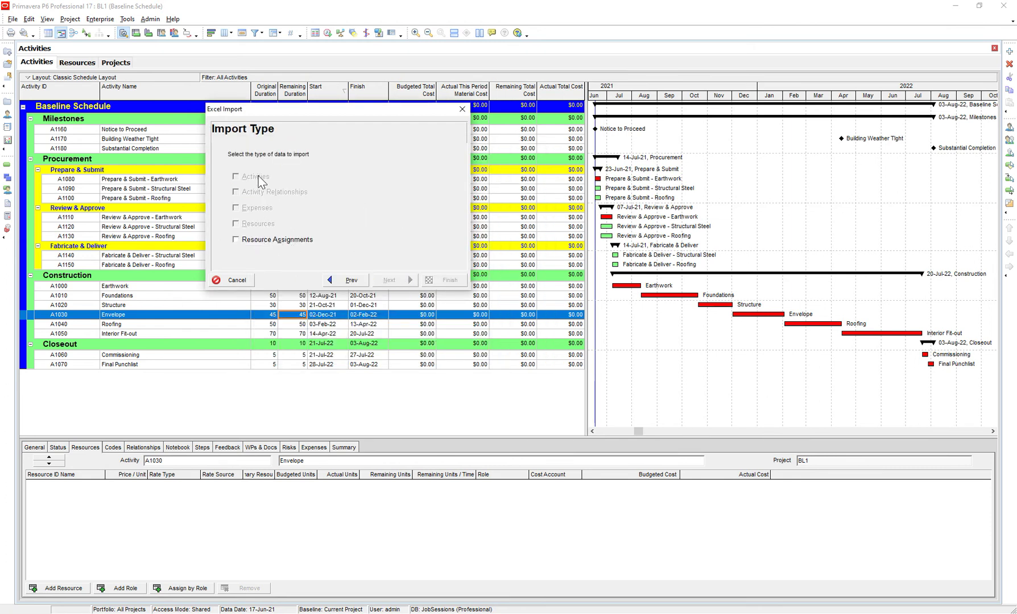
- Import the Resource Assignments data as an update to existing project BL1, and dismiss the import result
left_click(236, 241)
left_click(404, 286)
left_click(423, 205)
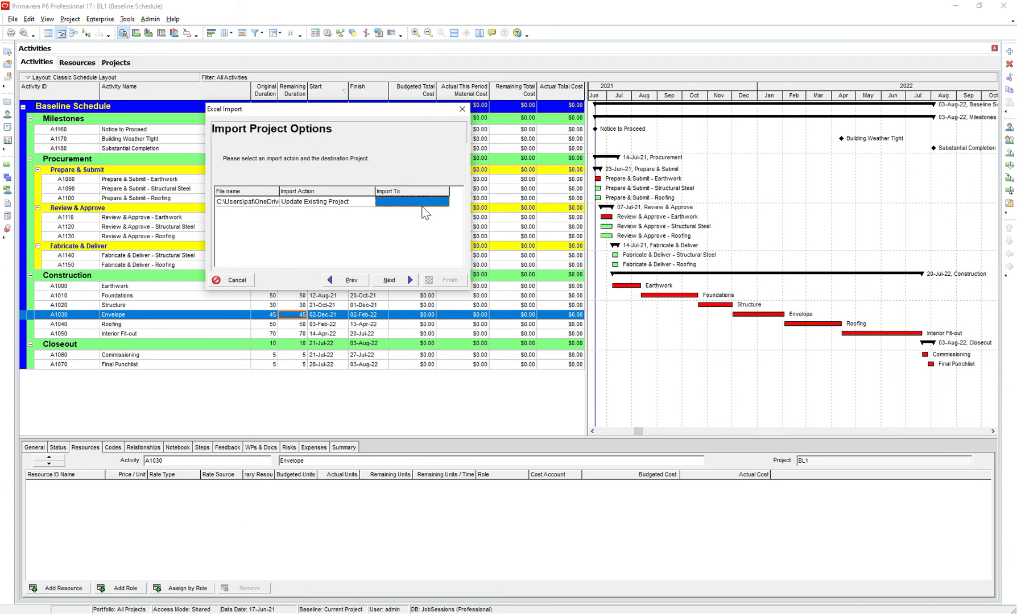
left_click(425, 206)
left_click(444, 203)
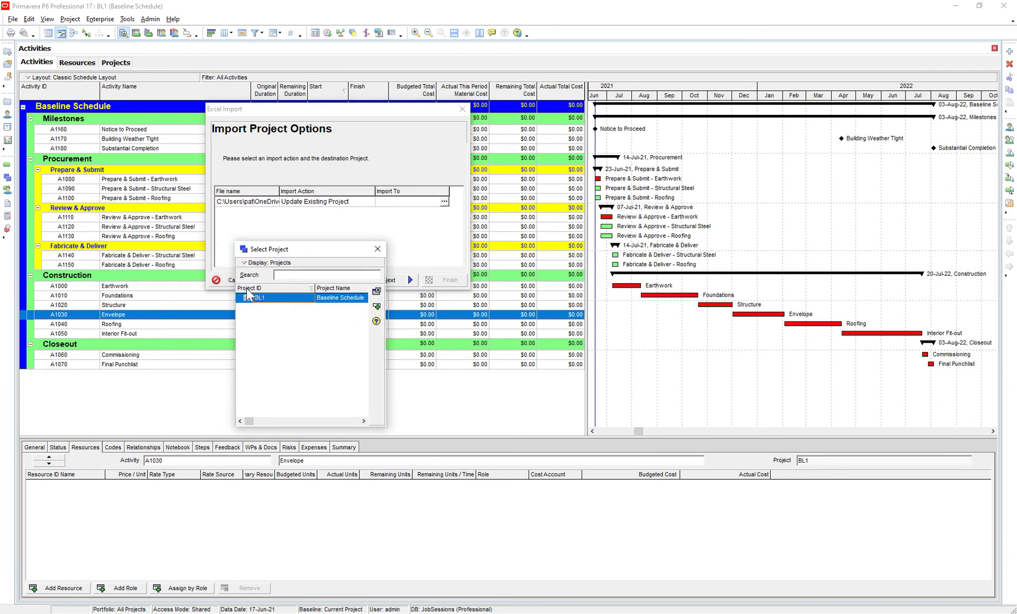
double_click(276, 299)
left_click(389, 280)
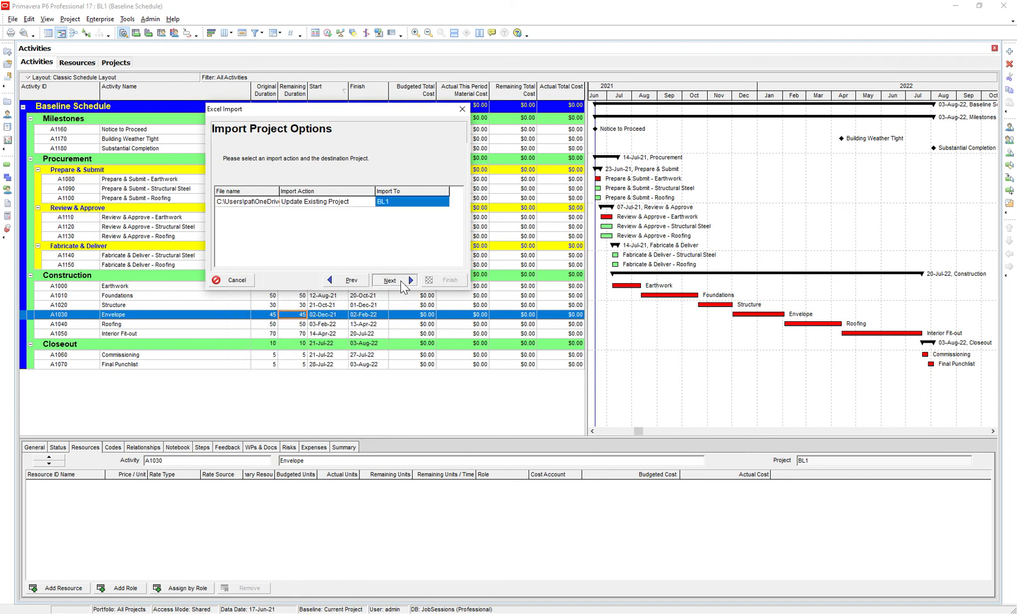
left_click(447, 281)
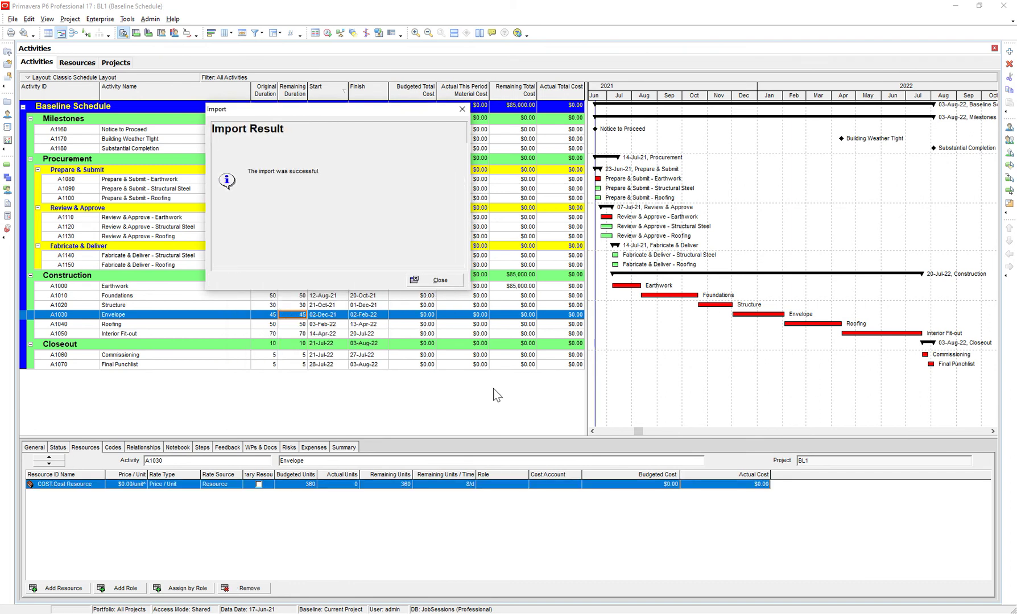
left_click(459, 280)
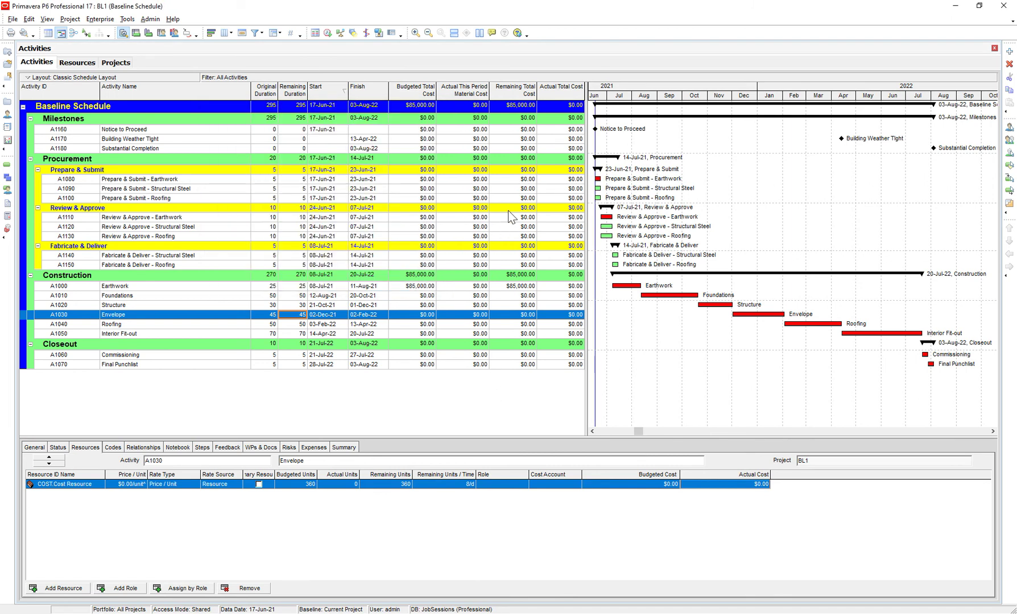
- Review the COST resource assignments and budgeted costs of the Earthwork, Foundations and Structure activities
left_click(436, 288)
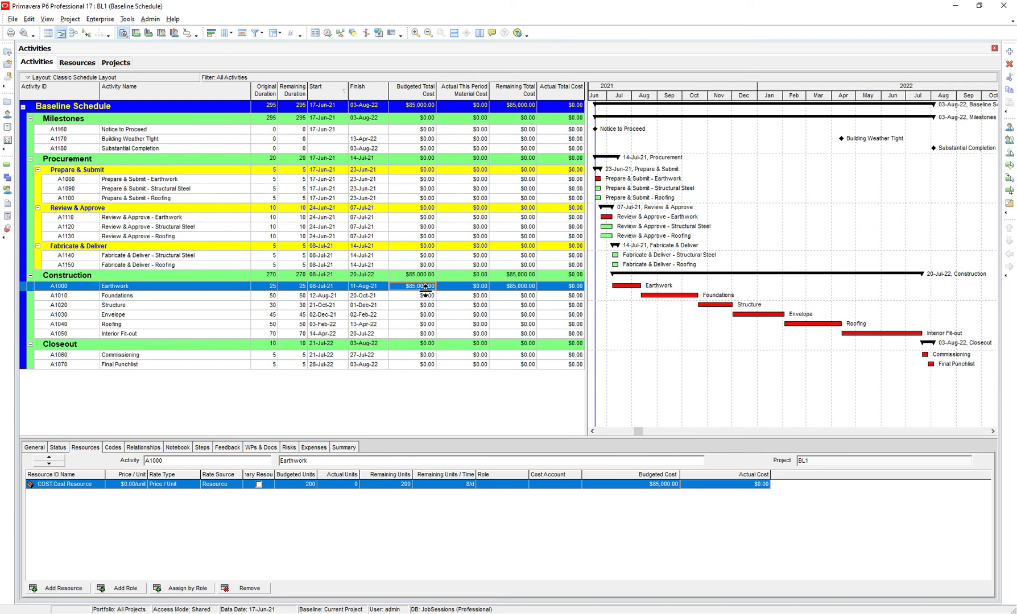
left_click(262, 296)
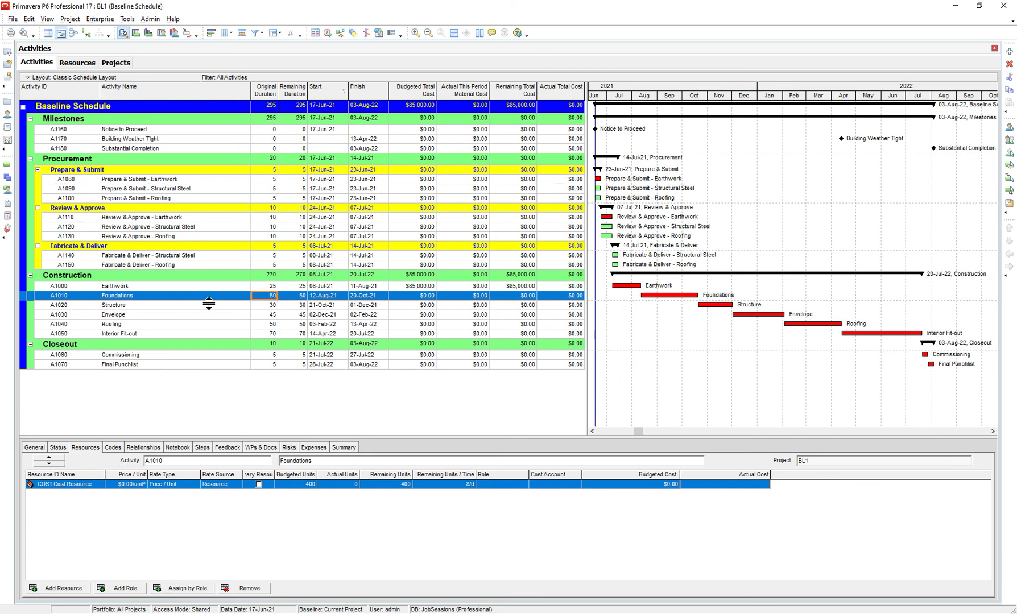
left_click(189, 306)
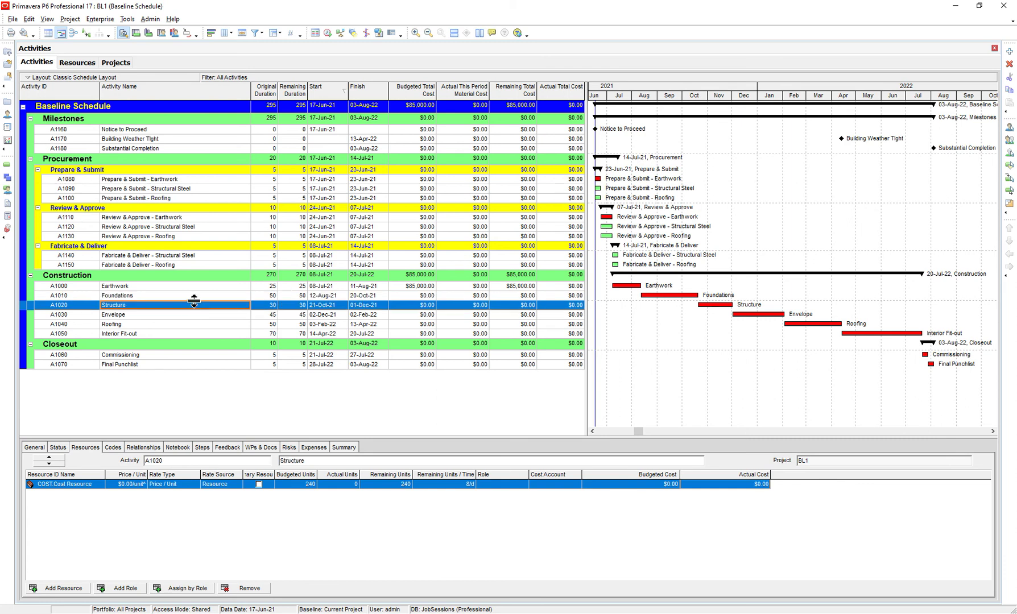
left_click(62, 485)
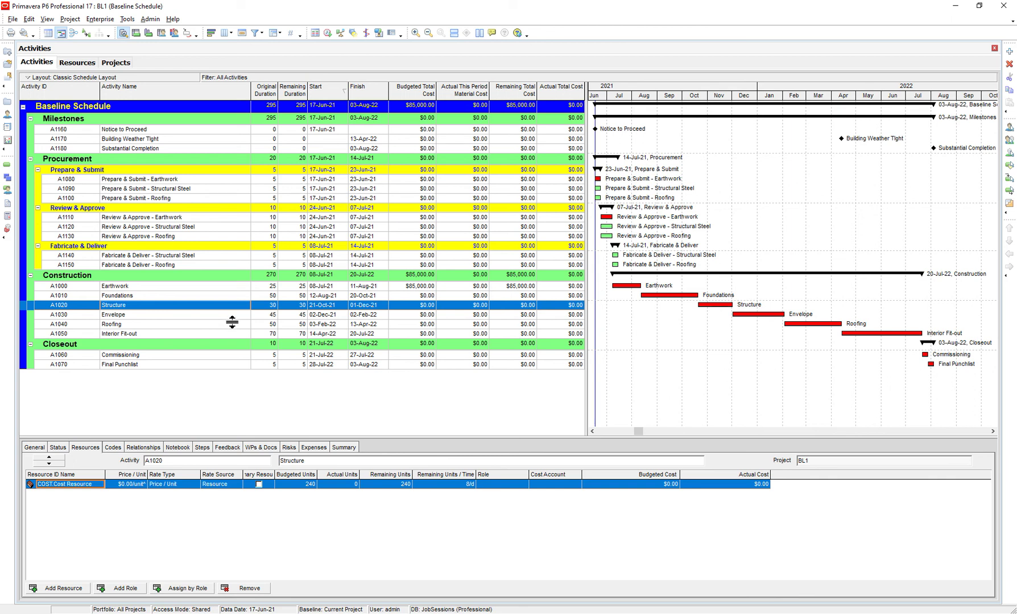
- Start another import using the Spreadsheet (XLSX) format
left_click(12, 18)
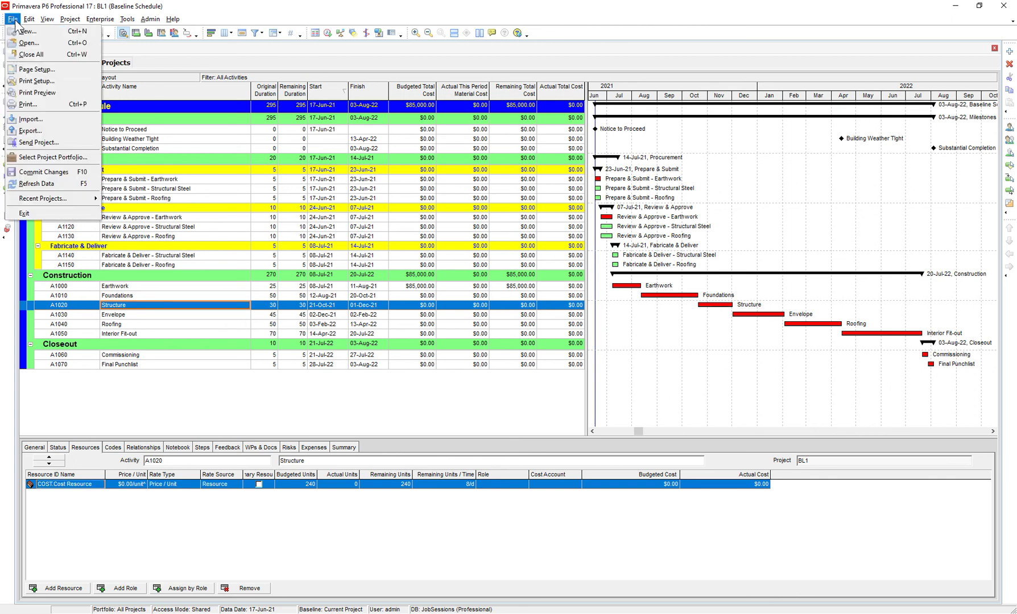
left_click(55, 120)
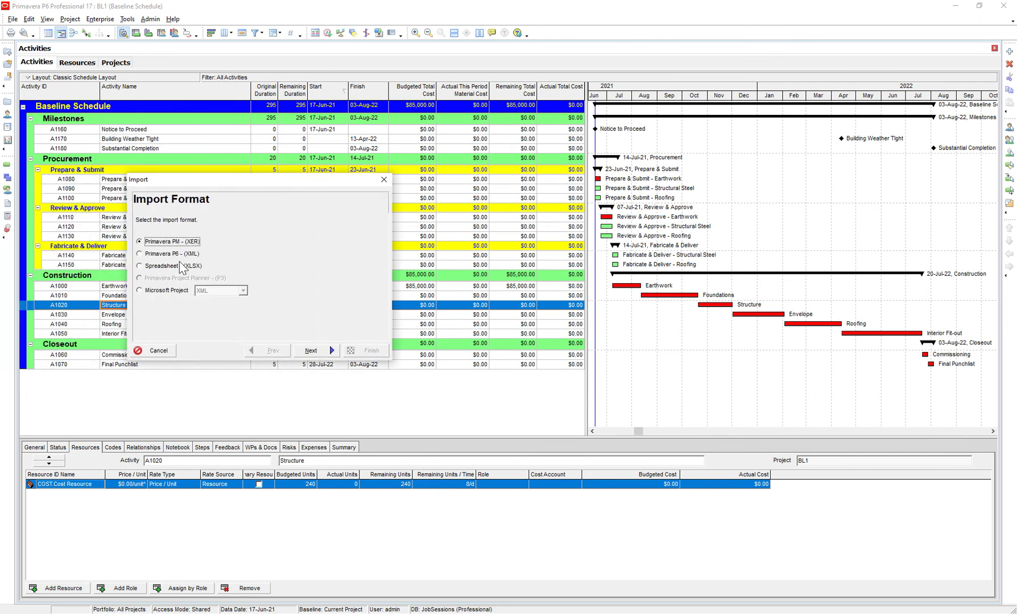
left_click(193, 266)
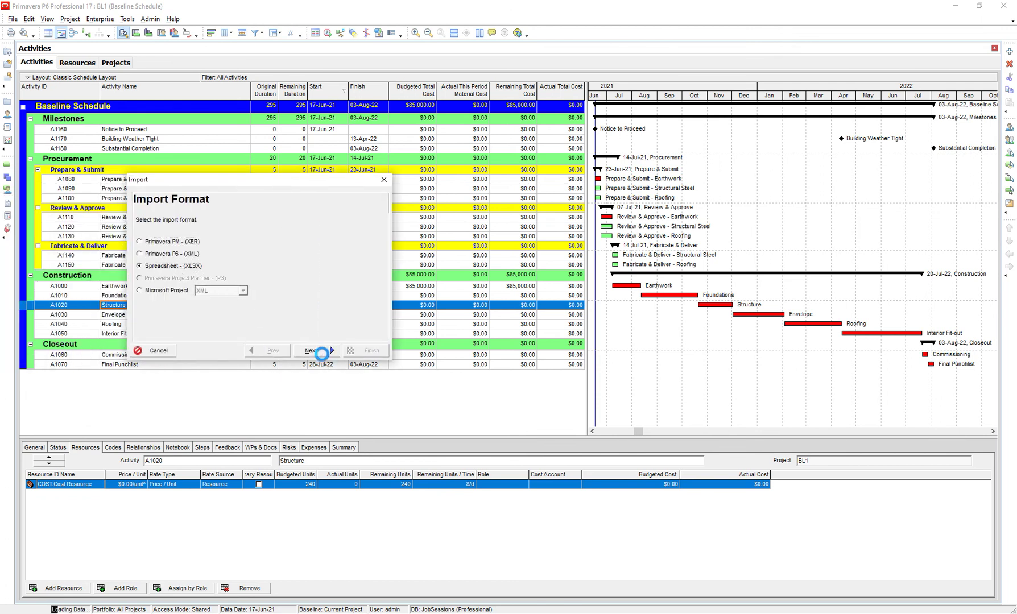
left_click(327, 350)
- Browse to the exports folder on OneDrive - Personal and choose the resource assignments workbook as the file to import
left_click(317, 291)
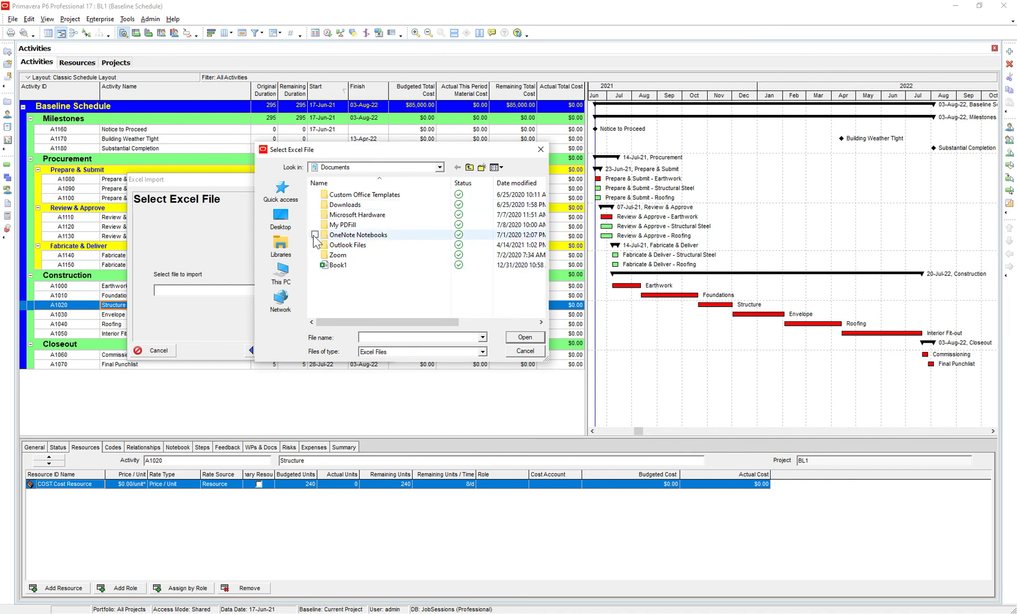
left_click(280, 219)
left_click(388, 168)
left_click(384, 168)
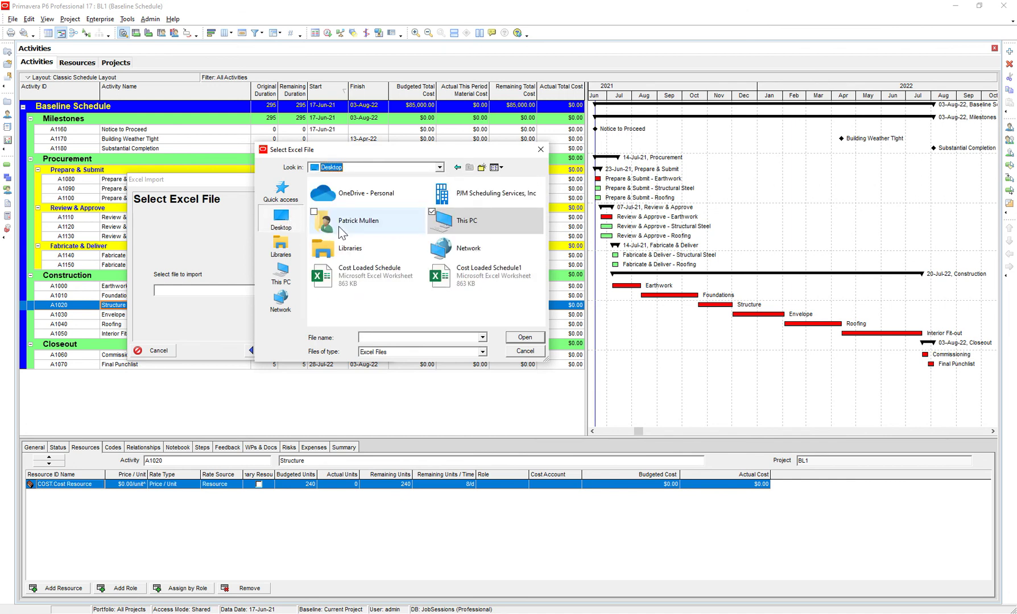
left_click(376, 170)
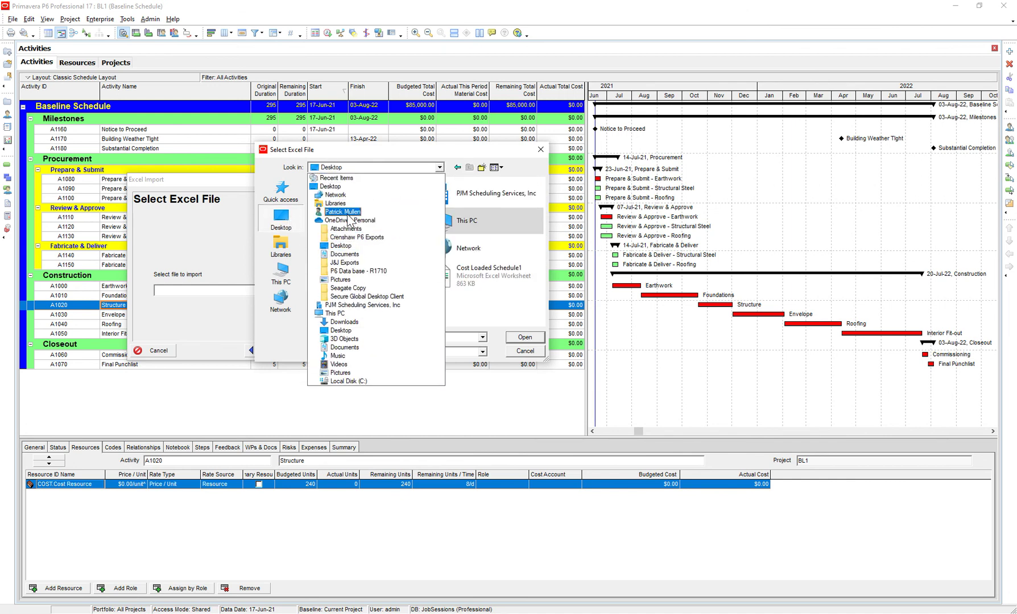
left_click(349, 220)
double_click(352, 235)
double_click(367, 194)
- Import the workbook's resource assignments with the Update Existing Project action into project BL1, and close the import result
left_click(316, 351)
left_click(215, 310)
left_click(310, 351)
left_click(323, 272)
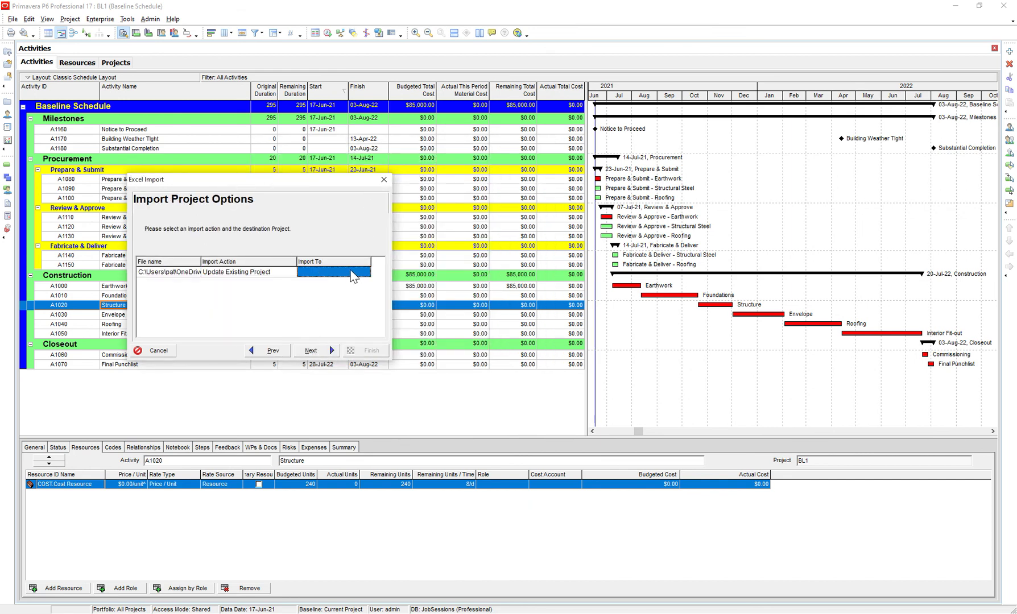
left_click(365, 272)
double_click(273, 313)
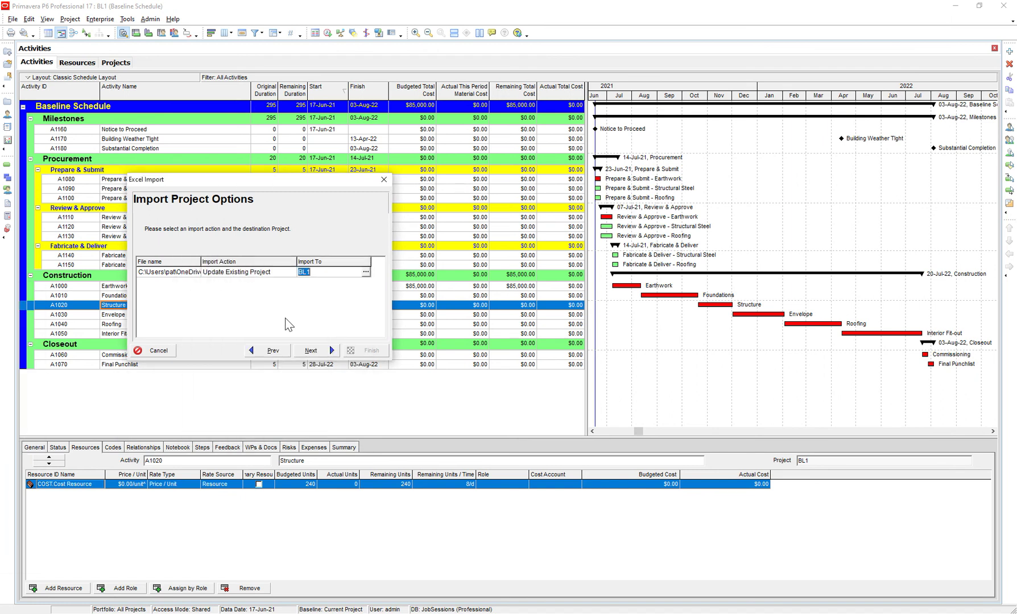
left_click(311, 351)
left_click(371, 351)
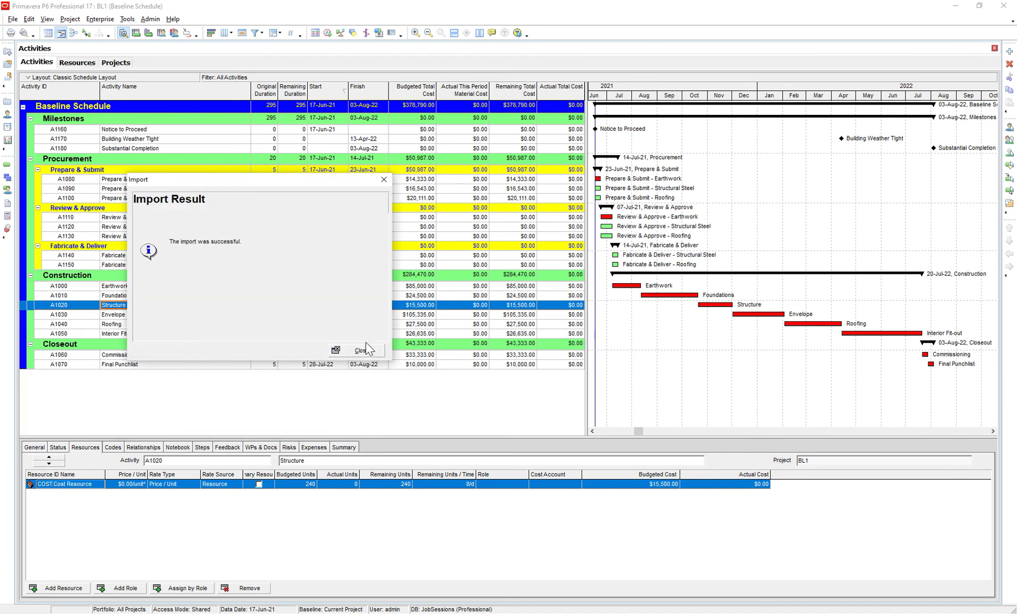
left_click(361, 351)
- Check the budgeted total costs of the Earthwork and Foundations activities after the import
left_click(425, 285)
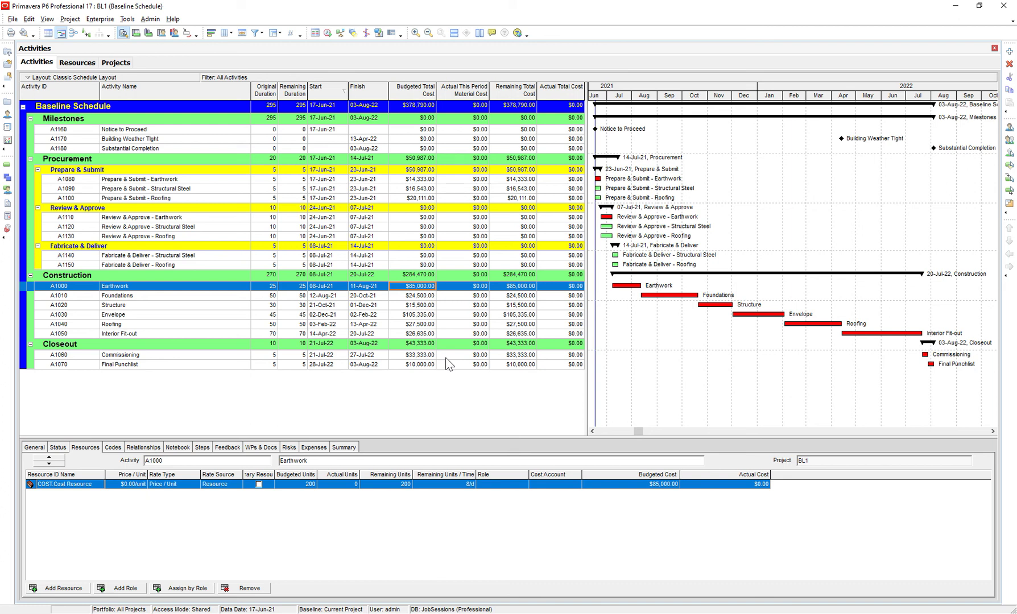
left_click(432, 296)
left_click(433, 289)
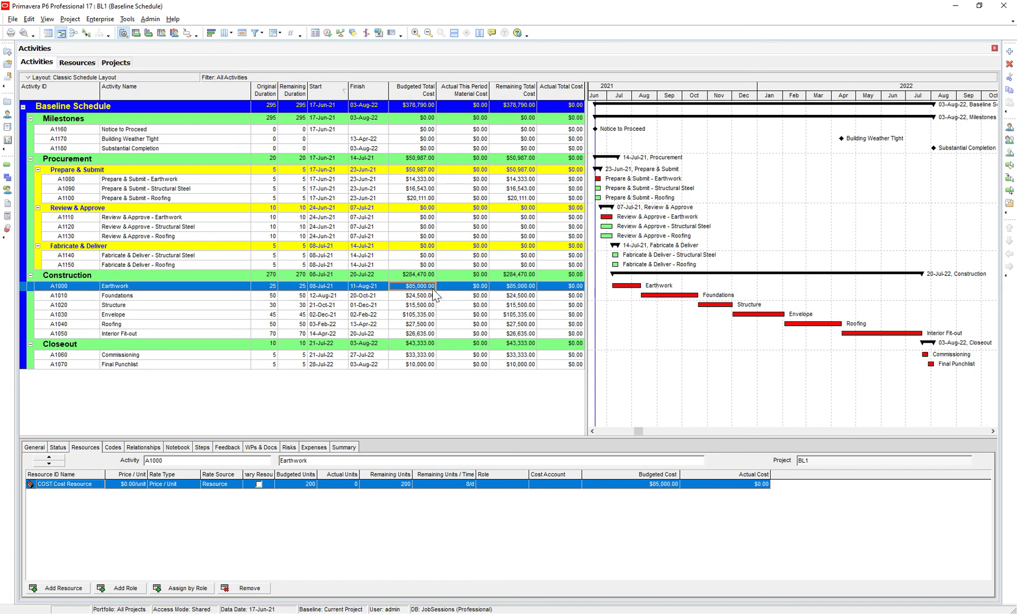